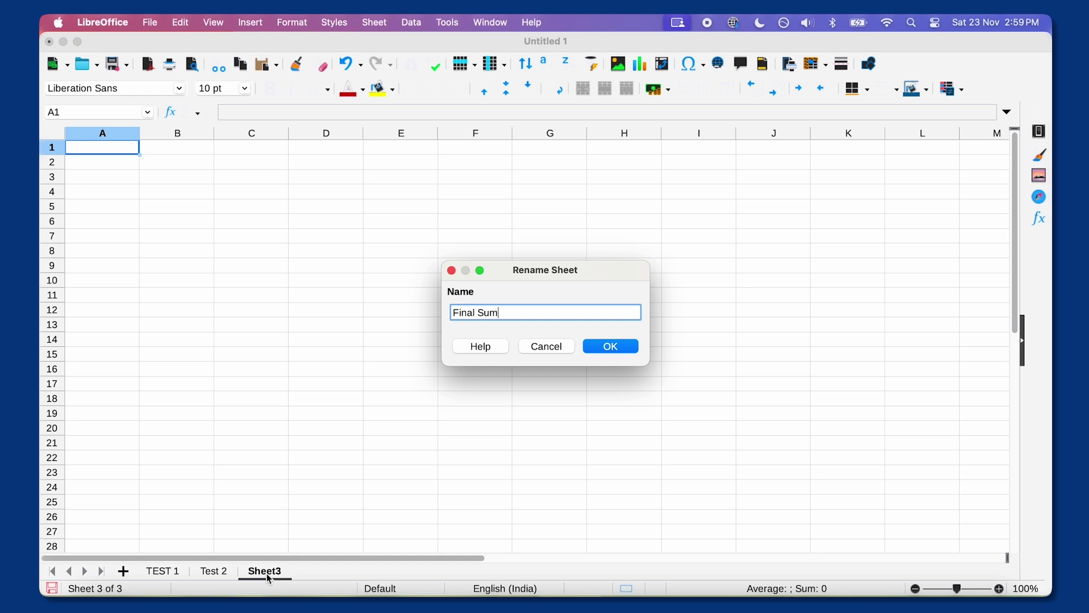
Start a Consolidate operation from the TEST 1 sheet with Sum as the function.
left_click(170, 571)
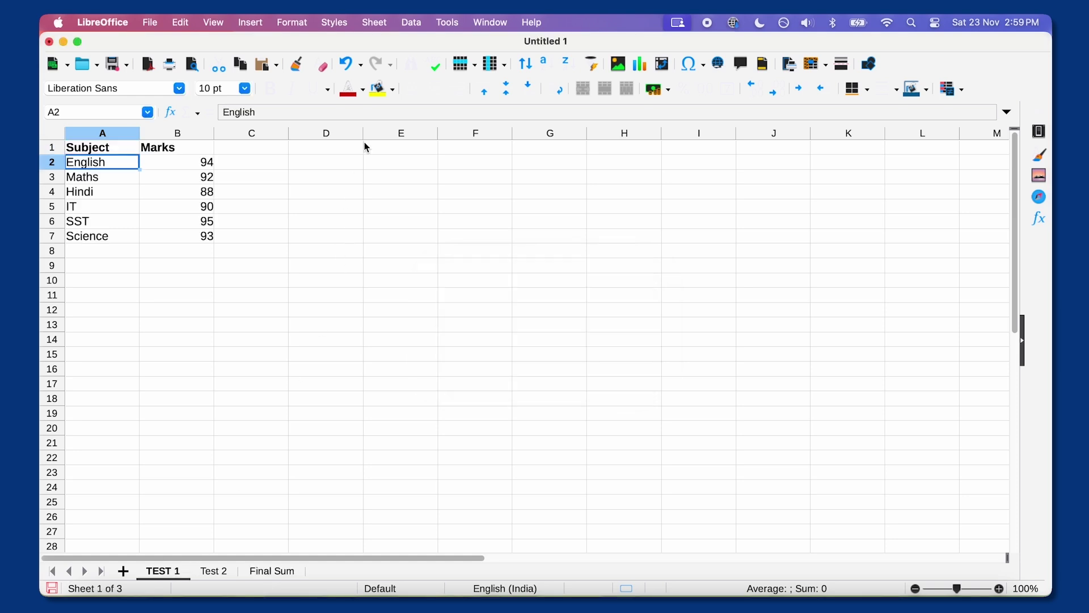
left_click(412, 24)
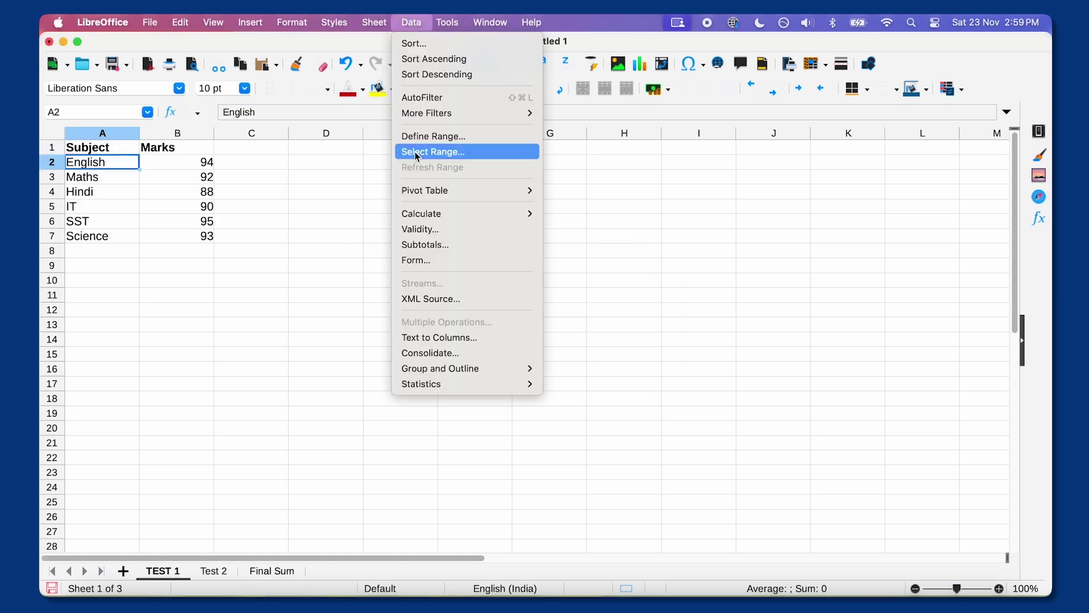
left_click(427, 354)
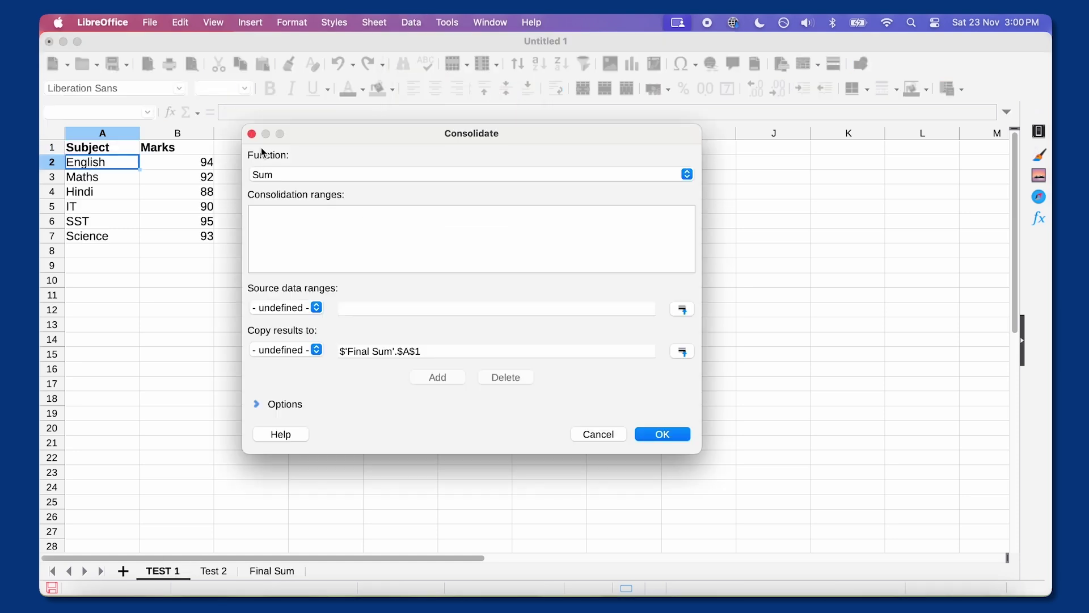
left_click(279, 174)
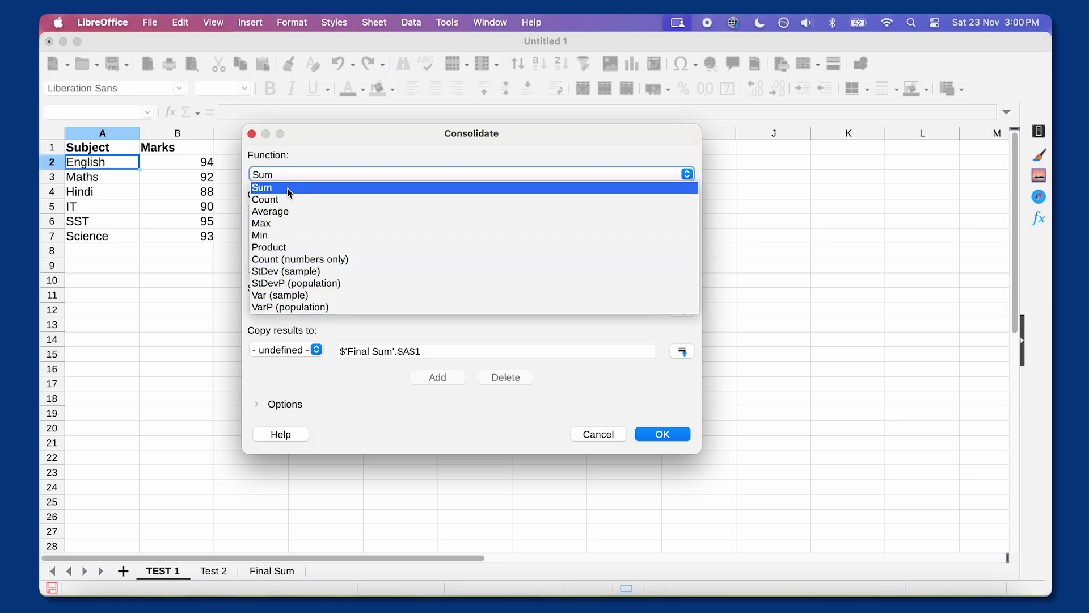
left_click(291, 190)
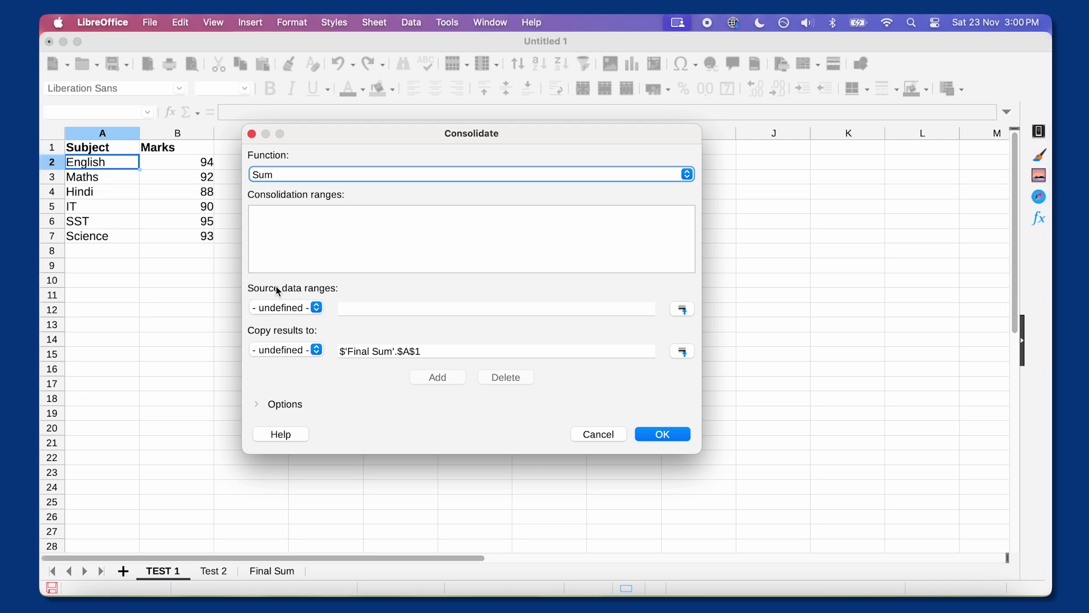
Add $'TEST 1'.$A$1:$B$7 and $'Test 2'.$A$1:$B$8 as the consolidation ranges.
left_click(350, 311)
left_click_drag(215, 245, 119, 151)
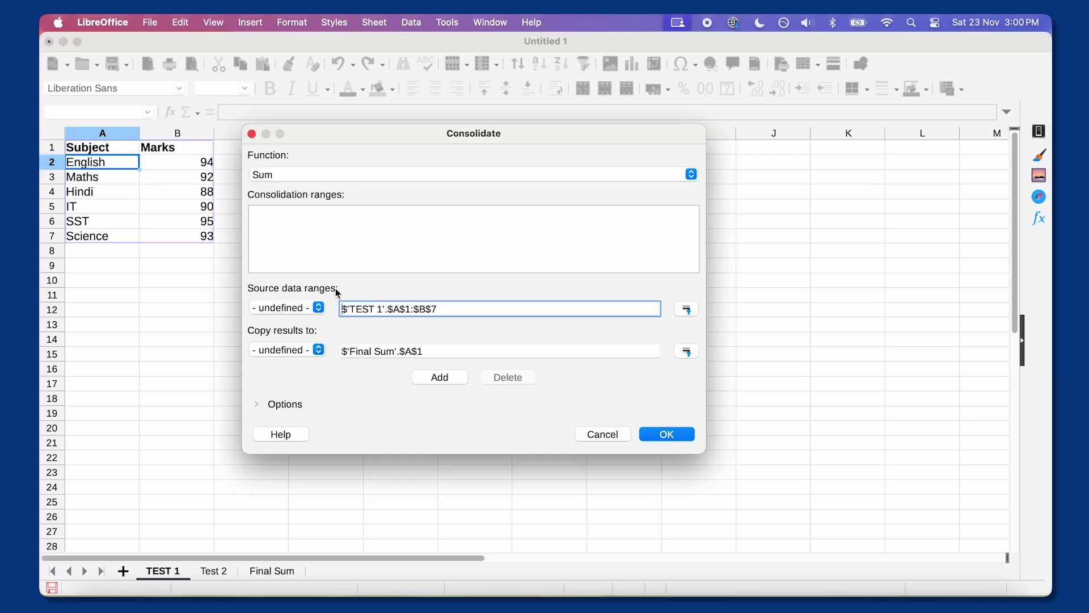
left_click(440, 378)
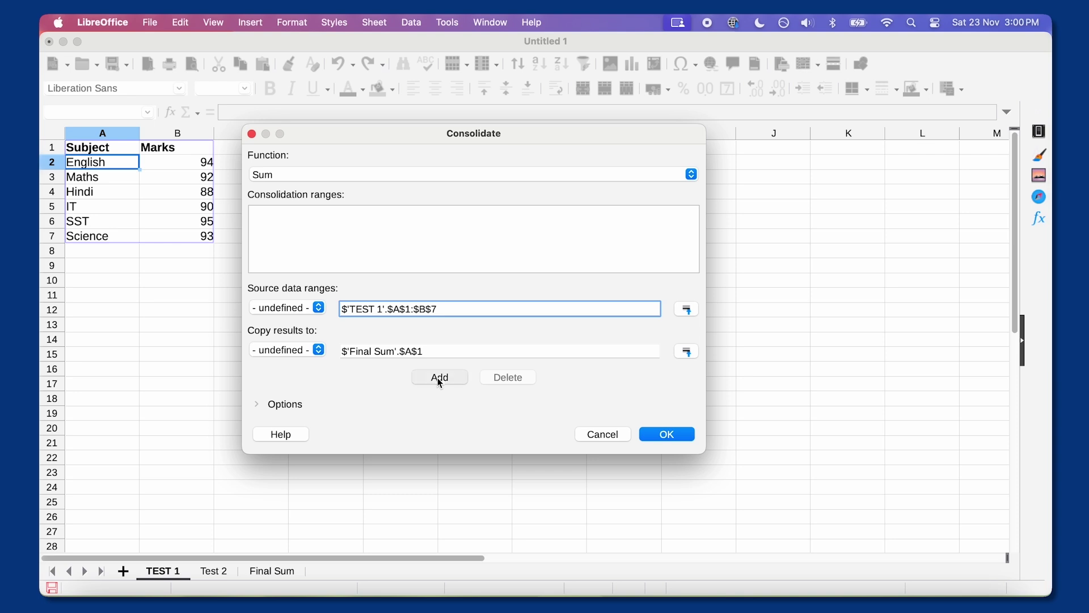
left_click(229, 574)
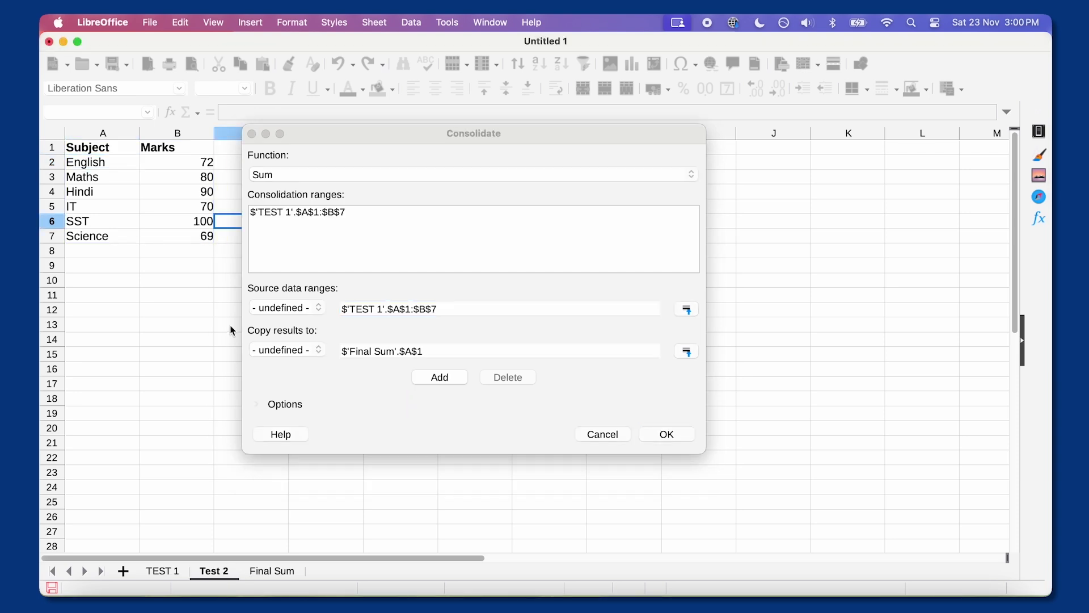
left_click_drag(216, 250, 105, 148)
left_click(450, 383)
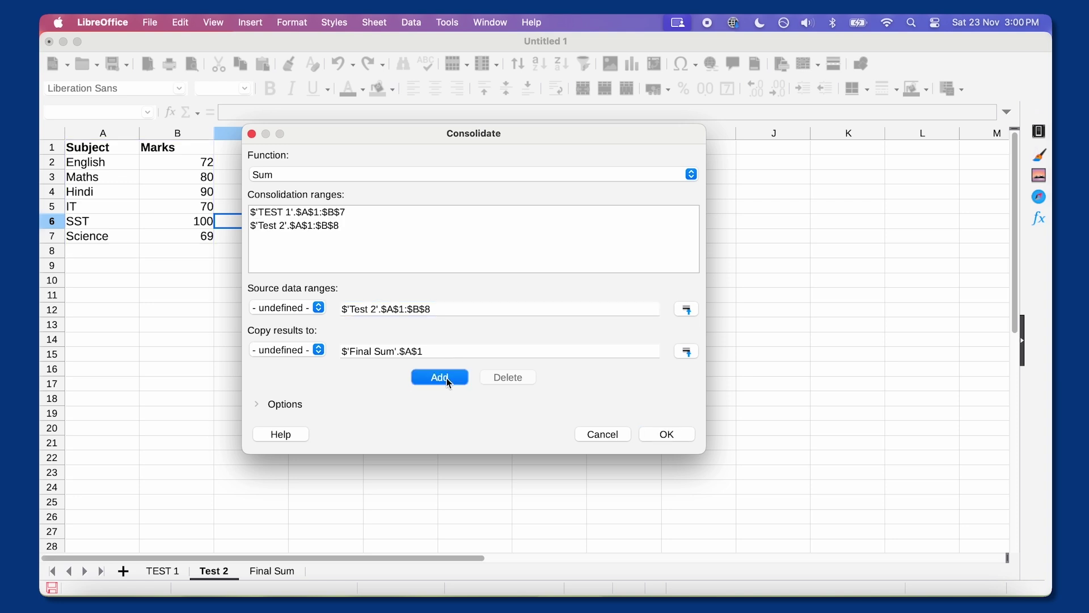
Consolidate the ranges into $'Final Sum'.$A$1 by row labels and column labels, with the results linked to the source data.
left_click(279, 571)
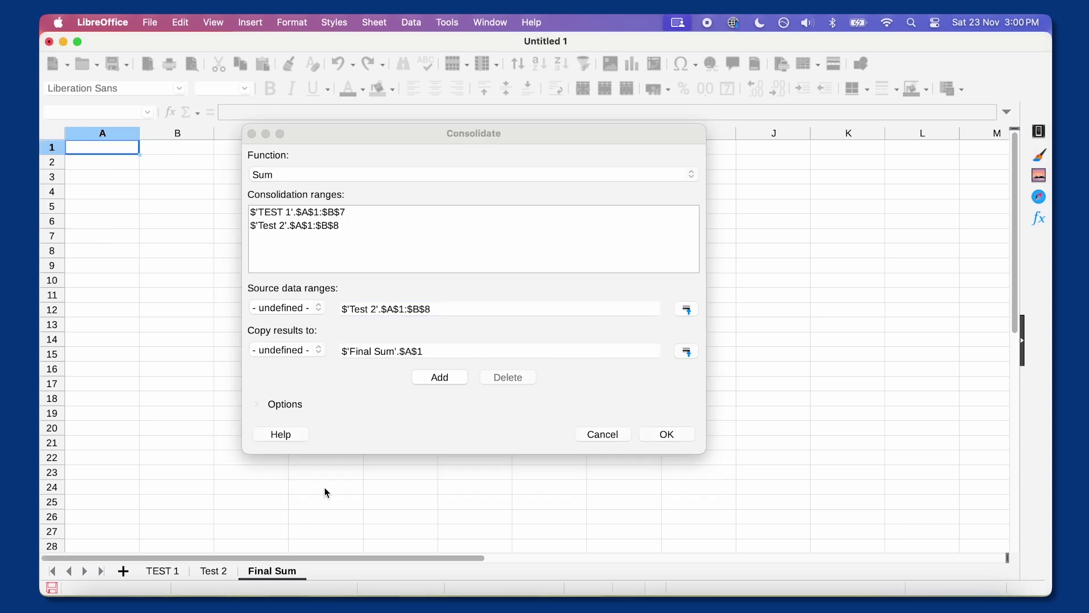
left_click(359, 351)
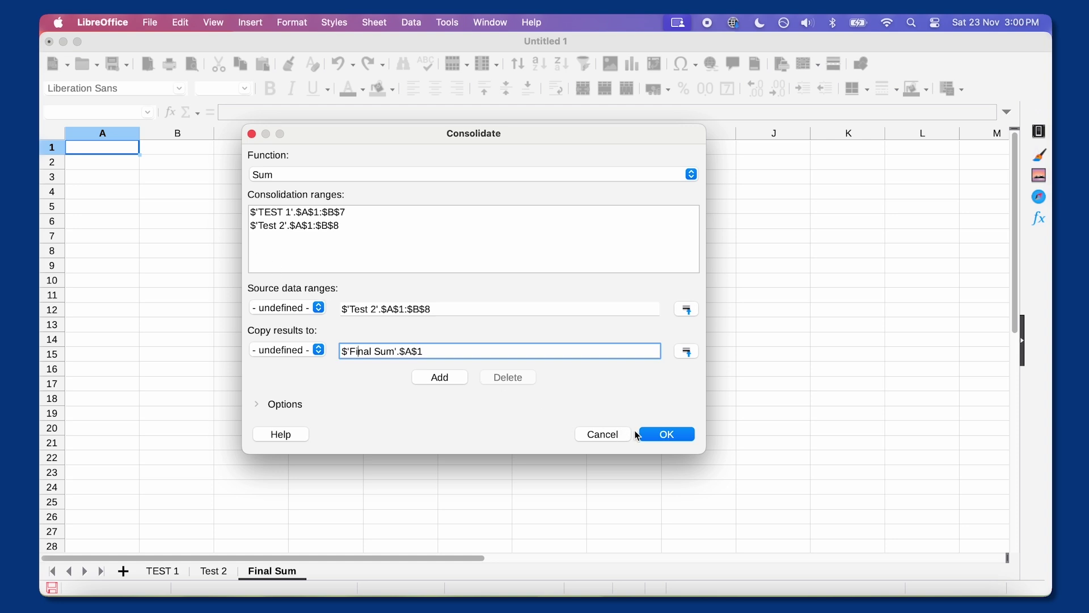
left_click(271, 407)
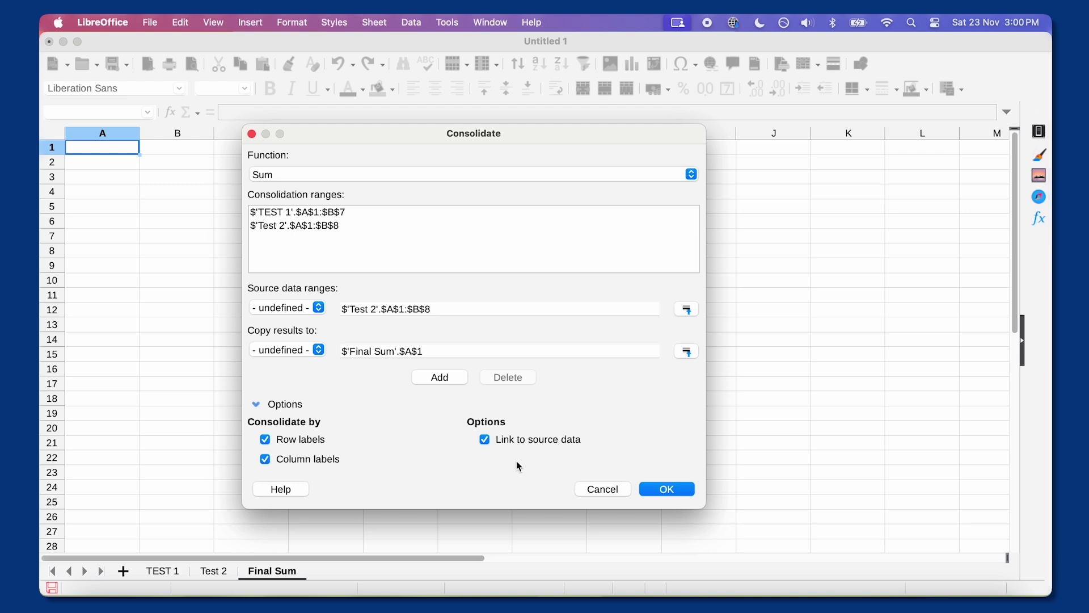
left_click(266, 440)
left_click(668, 489)
Set the English mark to 100 on both TEST 1 and Test 2, checking the Final Sum sheet after each change.
left_click(176, 569)
type("100")
left_click(264, 570)
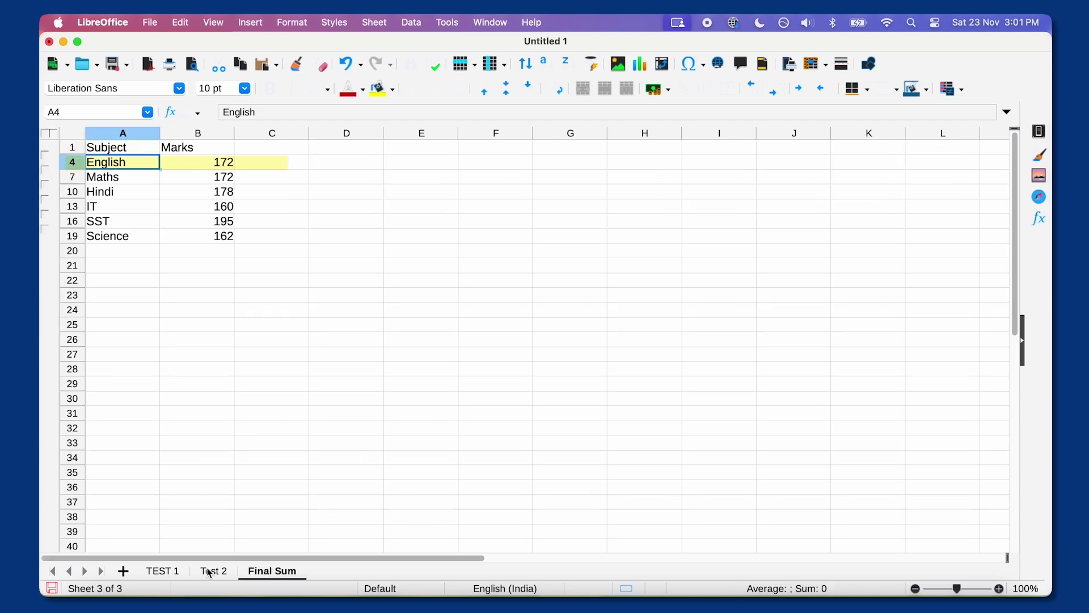
left_click(211, 570)
left_click(199, 162)
type("100")
key("Return")
left_click(271, 570)
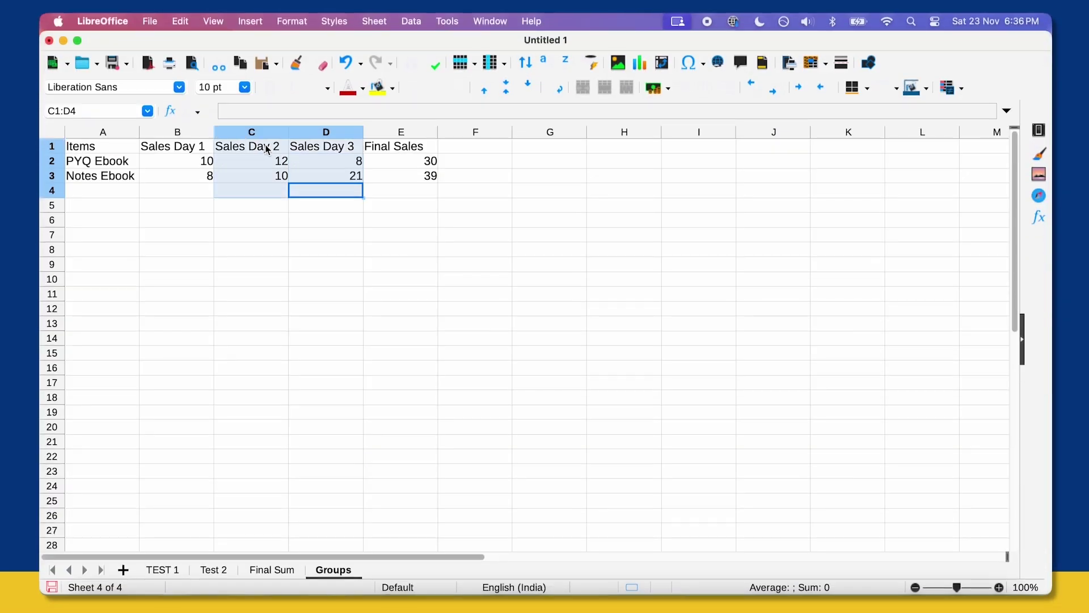
Group the Sales Day 1 to Sales Day 3 columns of the Groups sheet by columns, and collapse and expand the group once.
left_click_drag(267, 146, 197, 149)
left_click(415, 21)
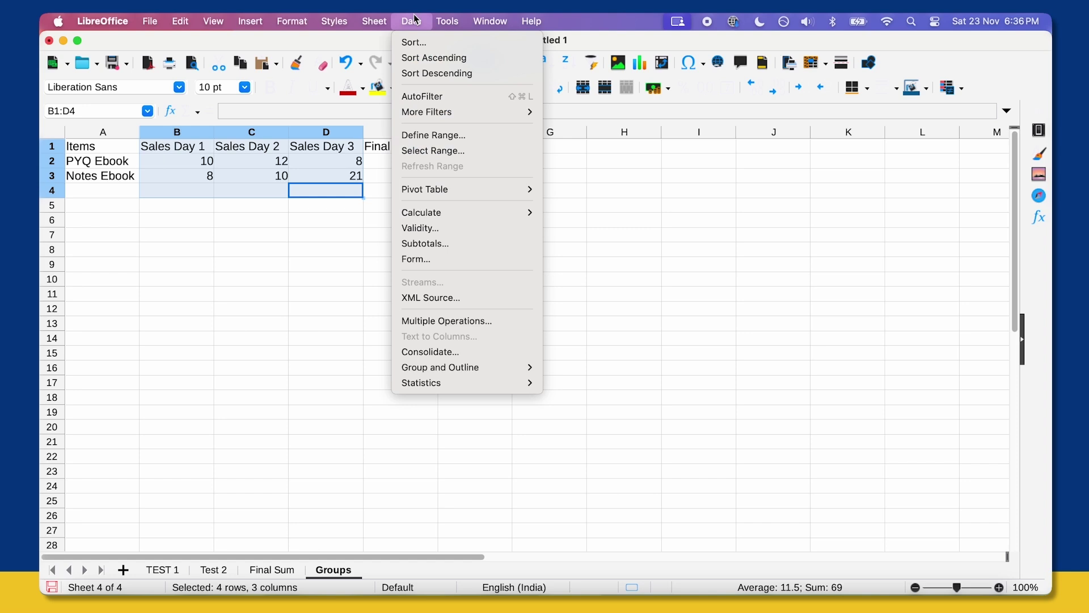
mouse_move(493, 368)
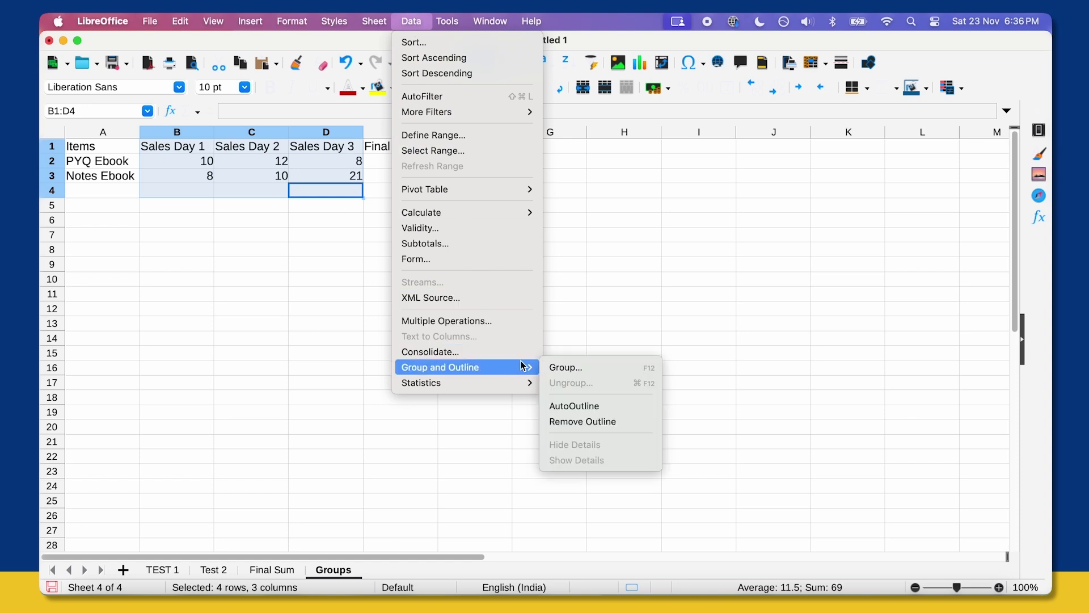
left_click(555, 364)
left_click(480, 323)
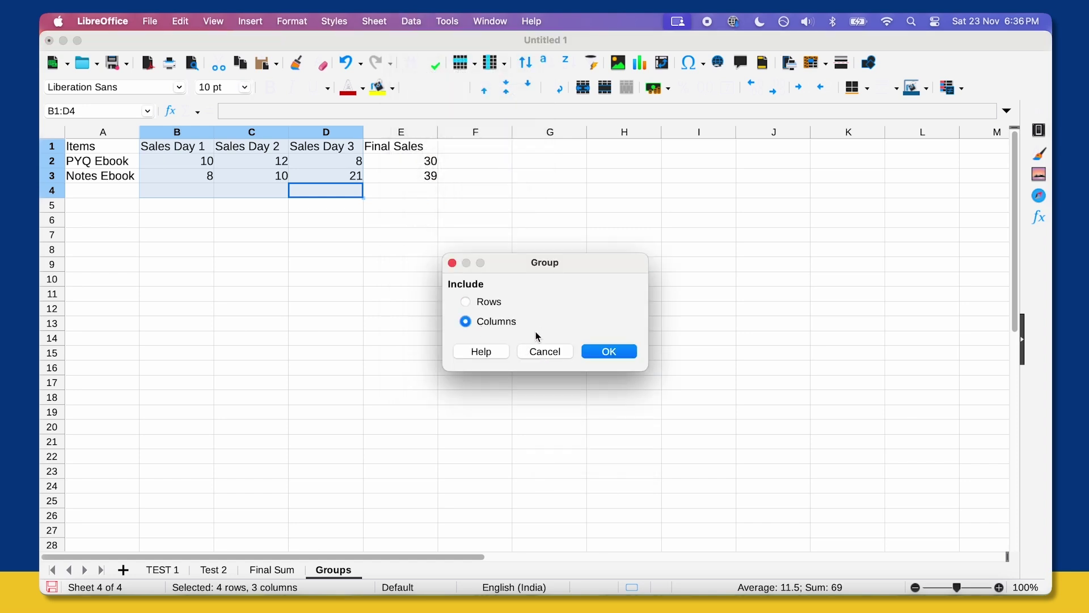
left_click(608, 353)
left_click(53, 136)
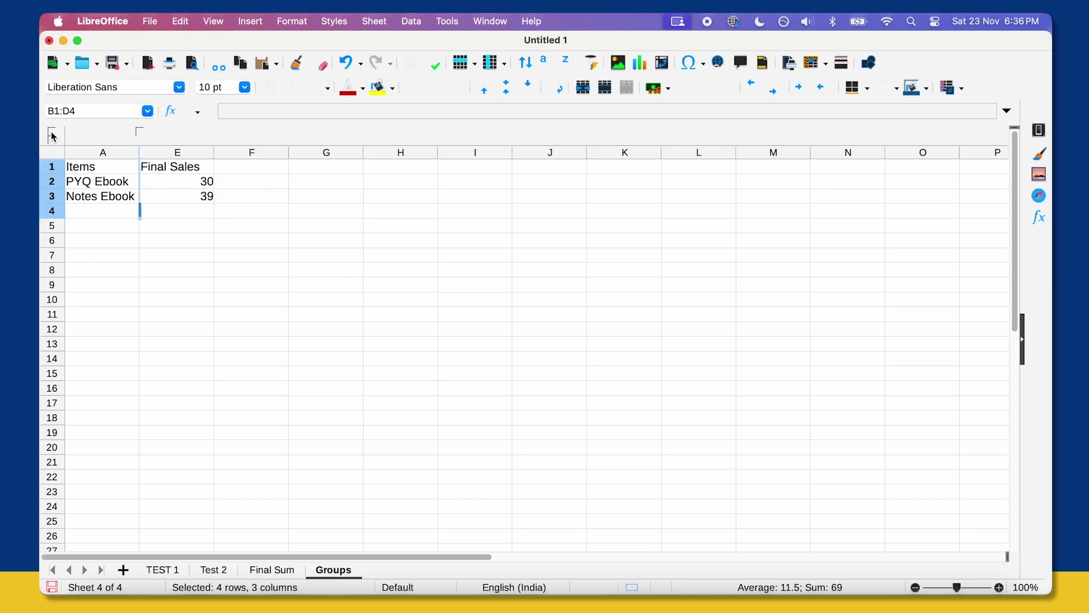
left_click(53, 139)
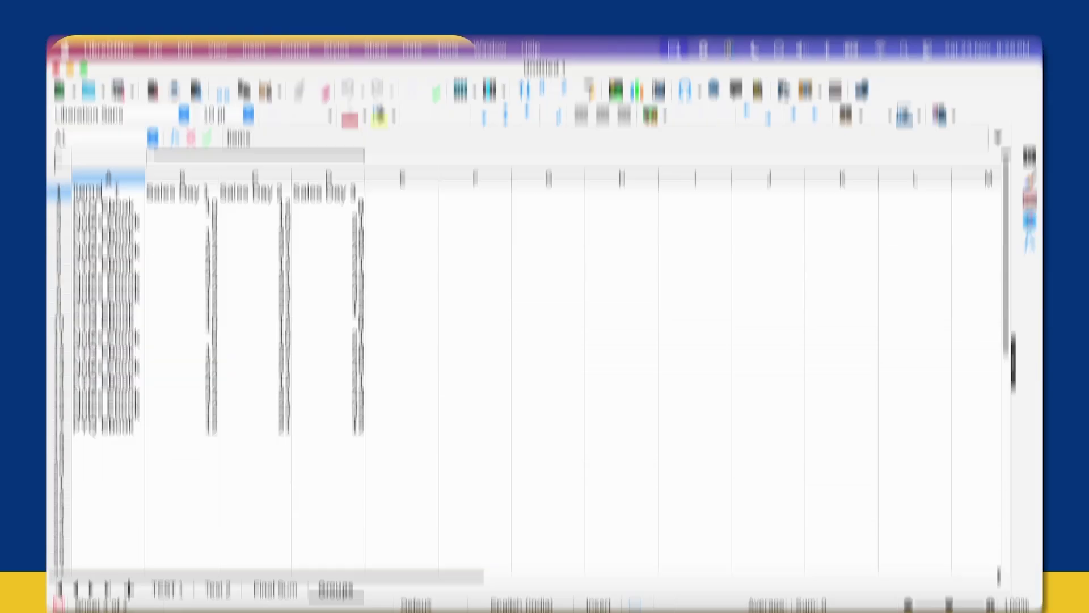
Make the header texts Items, Sales Day 1, Sales Day 2 and Sales Day 3 bold, and return to cell A1.
key("super+b")
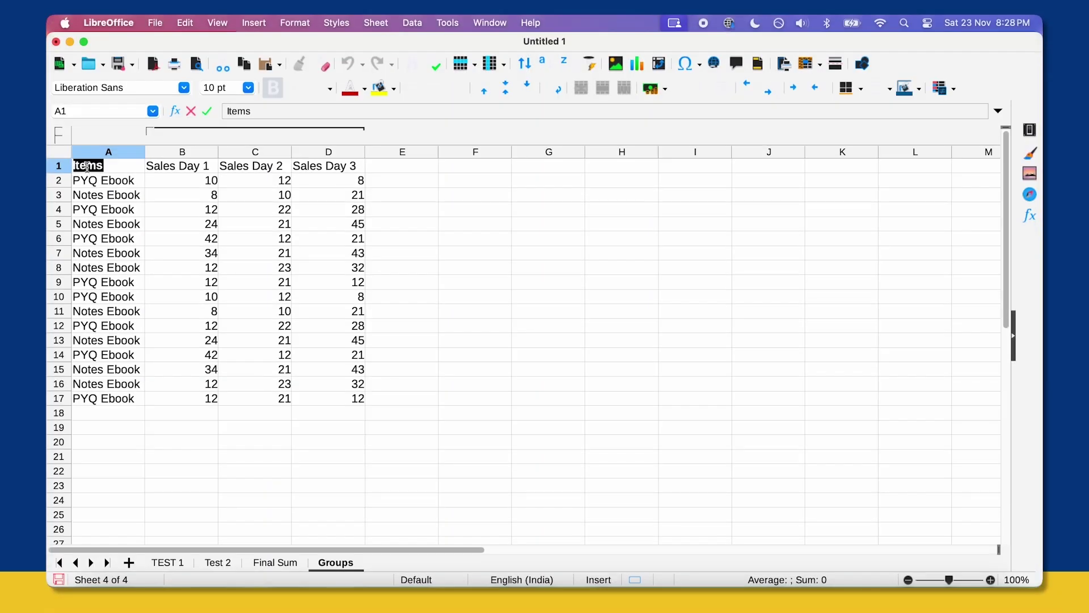
left_click(211, 169)
triple_click(199, 169)
key("super+b")
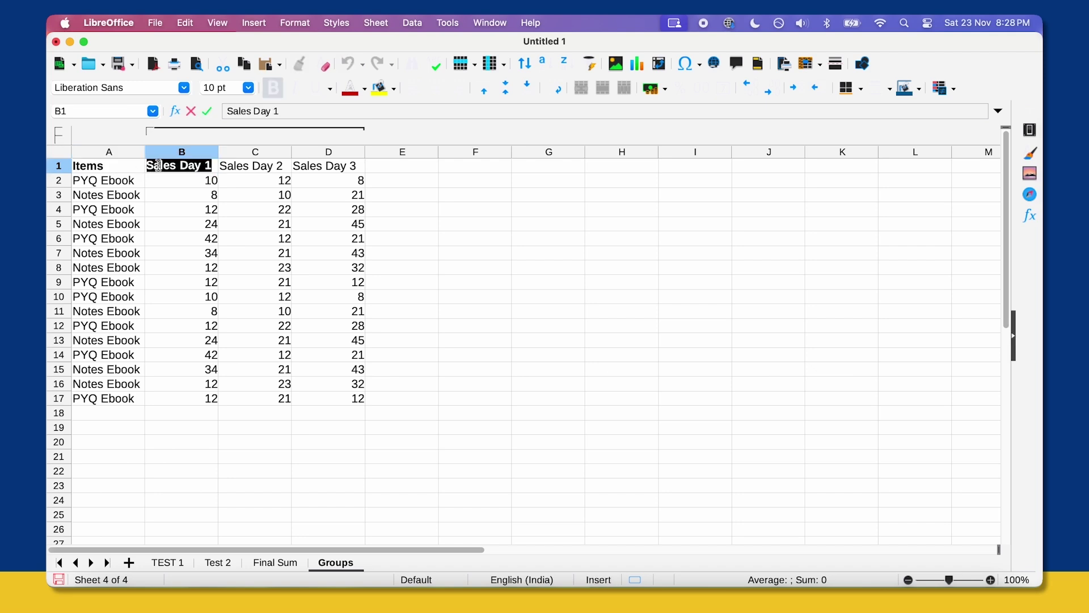
left_click(221, 169)
triple_click(222, 169)
key("super+b")
left_click(333, 166)
left_click_drag(357, 165, 292, 166)
key("super+b")
key("Return")
key("super+Home")
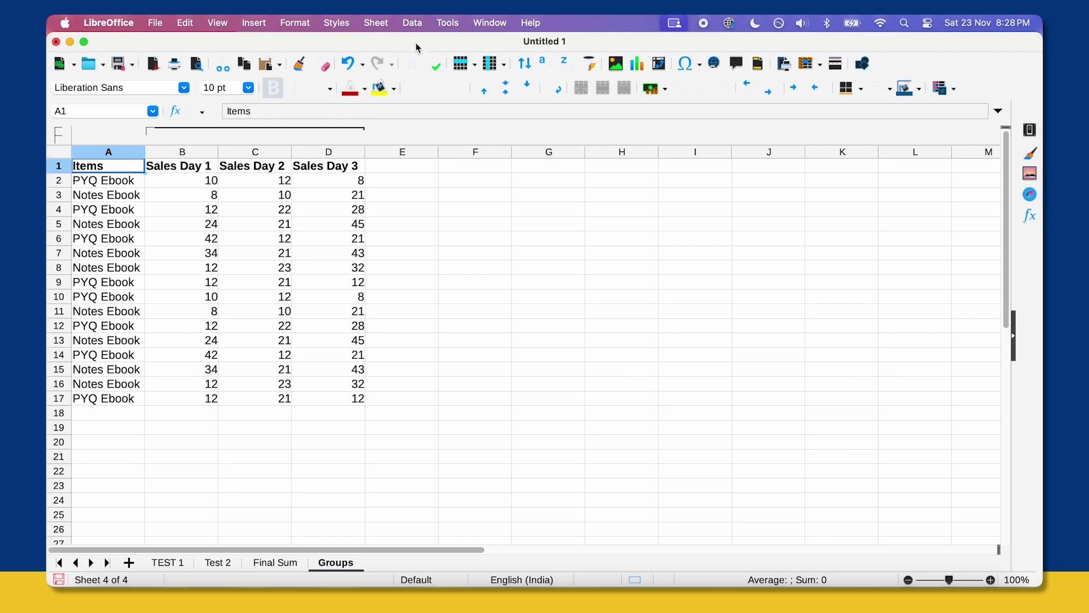
Create Sum subtotals for Sales Day 1, Sales Day 2 and Sales Day 3, grouped by Items.
left_click(404, 25)
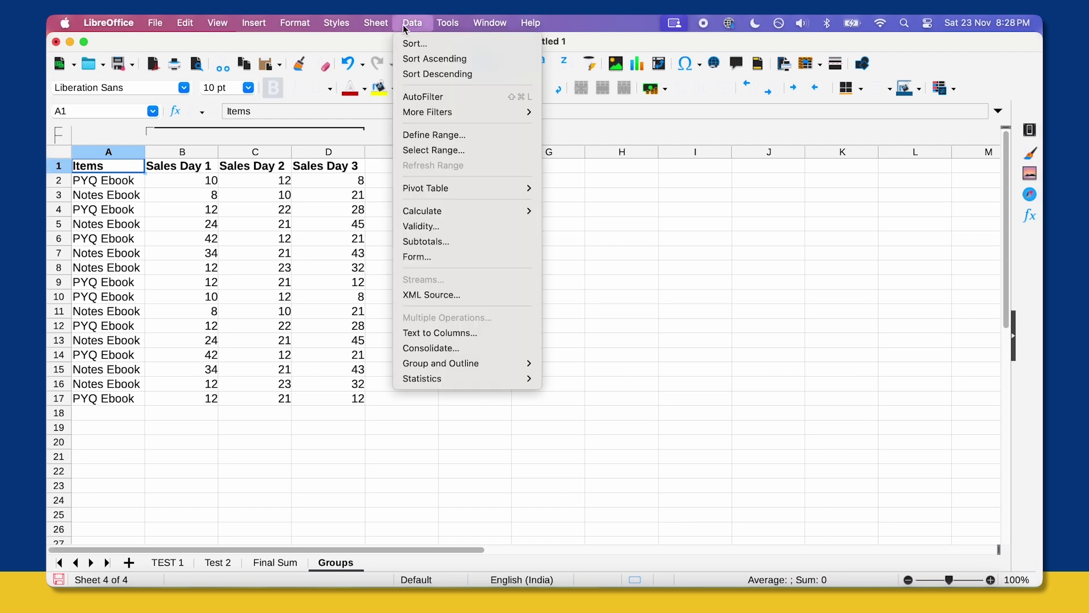
left_click(426, 242)
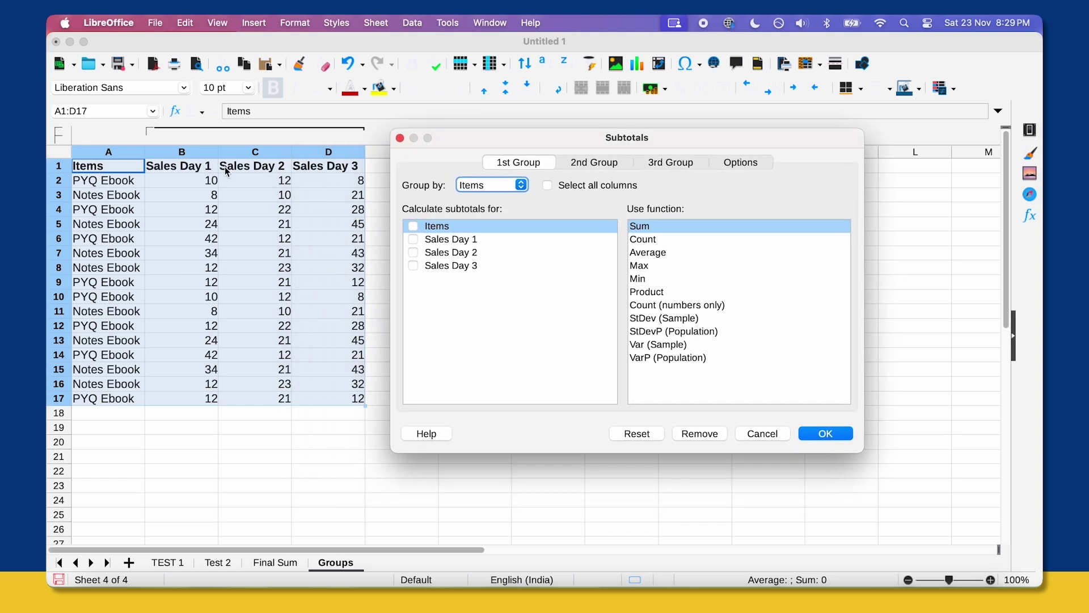
left_click(413, 239)
left_click(414, 251)
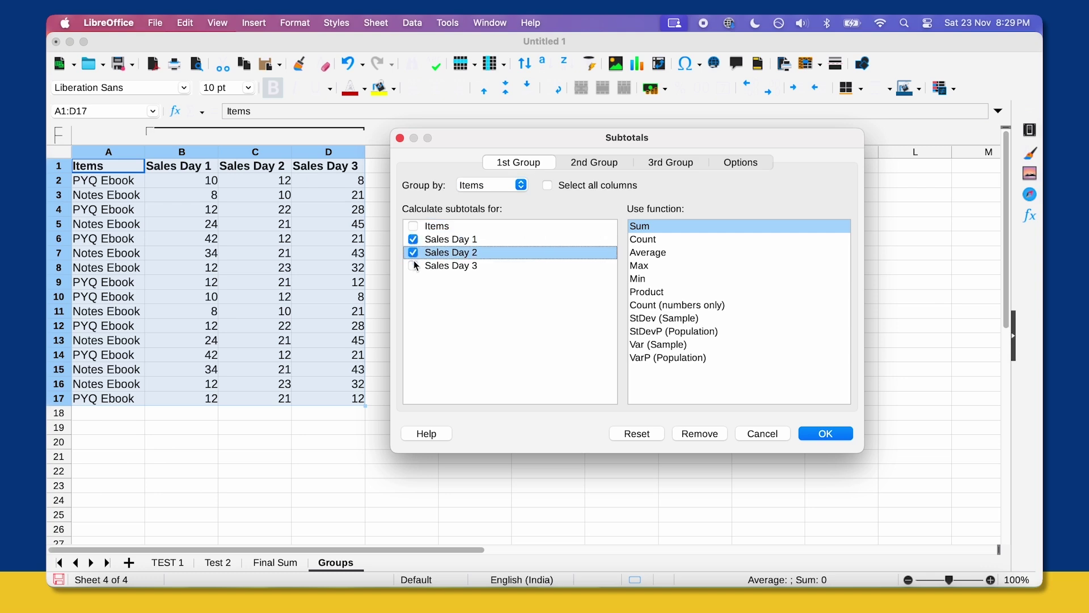
left_click(416, 265)
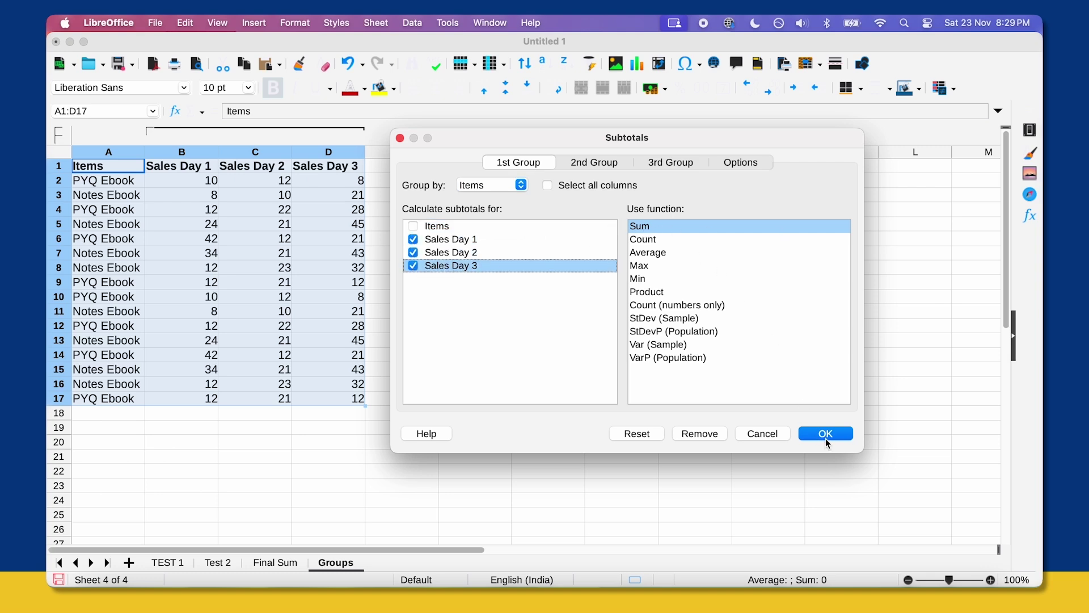
left_click(615, 164)
left_click(669, 163)
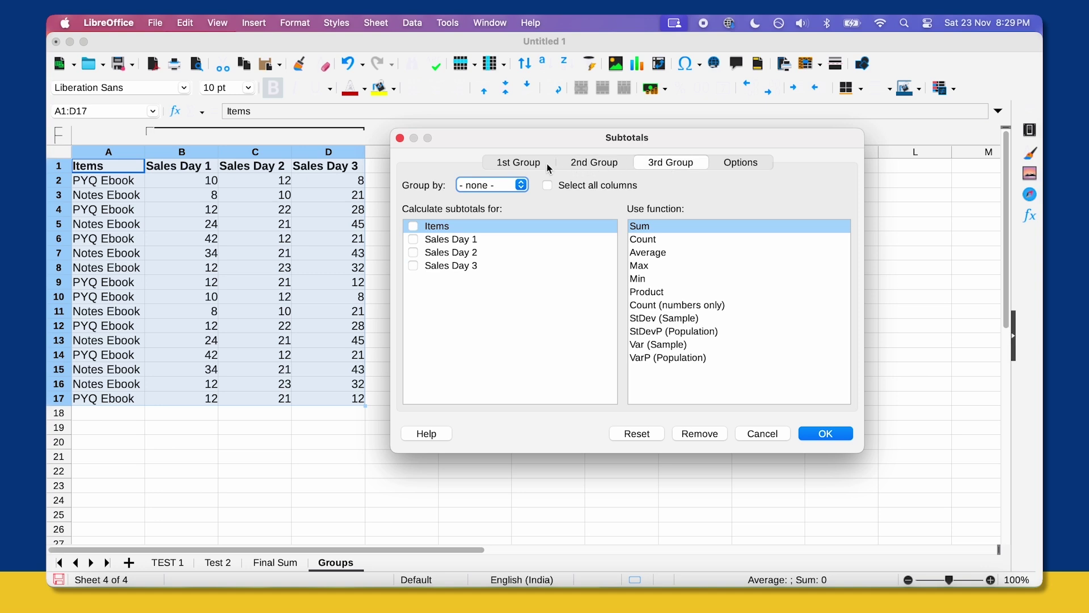
left_click(530, 165)
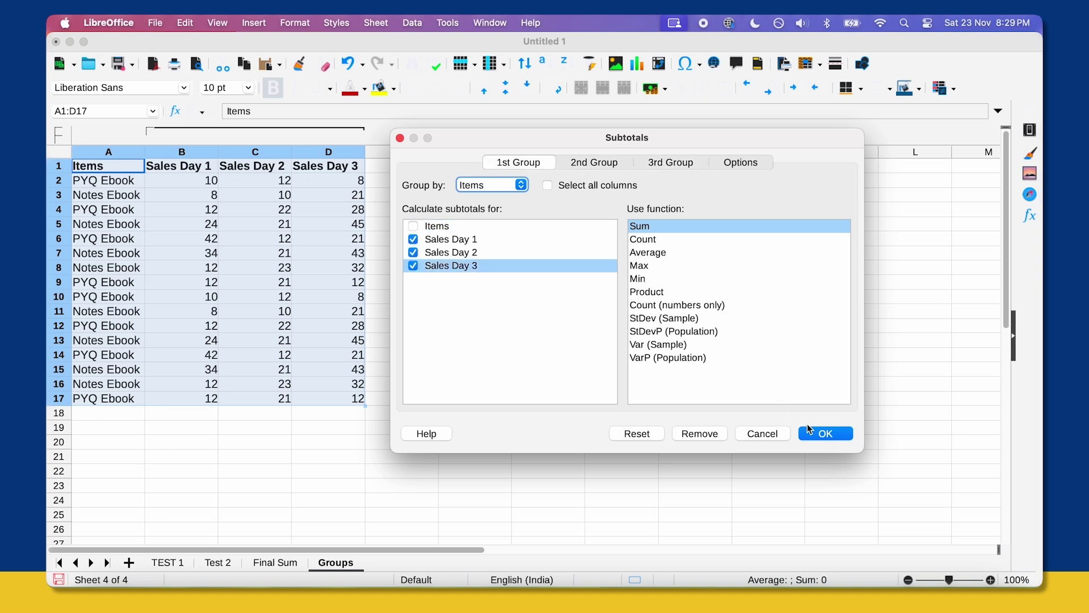
left_click(814, 433)
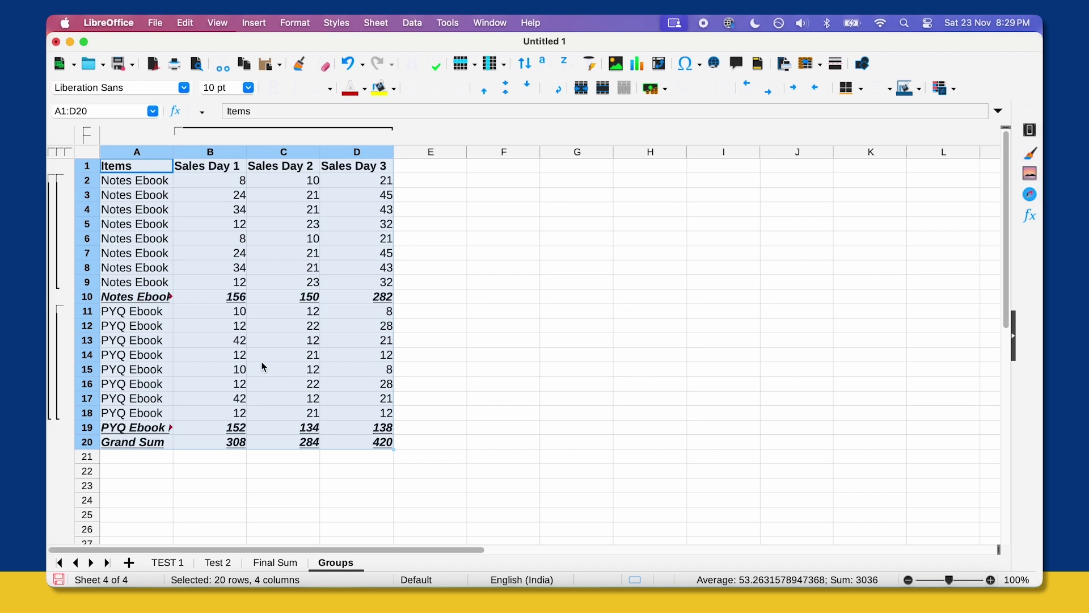
Examine the Notes Ebook block with its subtotal row and the PYQ Ebook block with its subtotal and Grand Sum rows.
left_click(408, 226)
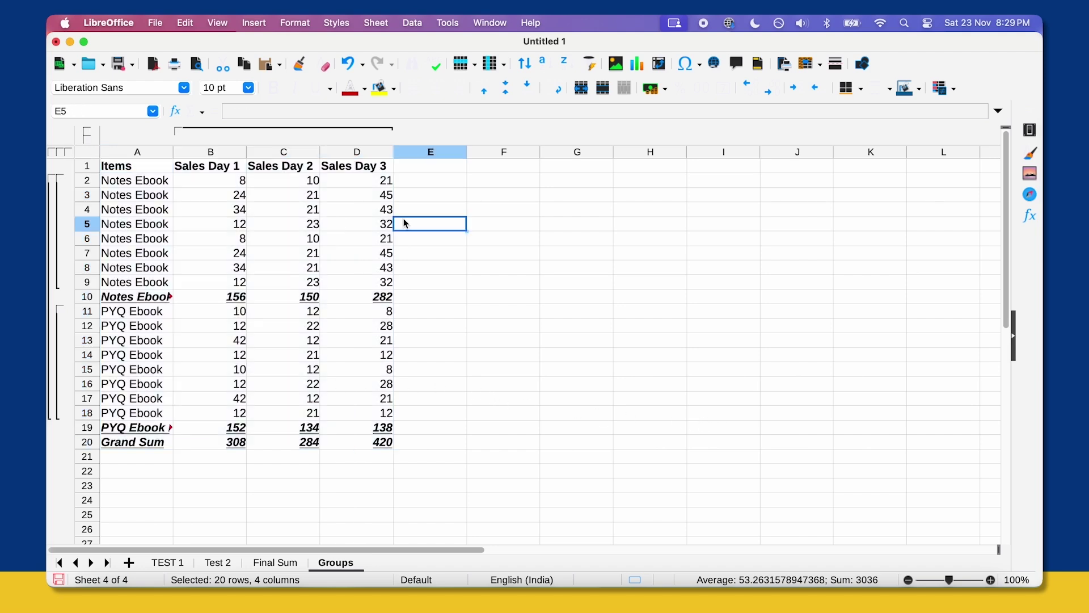
left_click_drag(422, 297, 122, 180)
left_click_drag(419, 443, 131, 297)
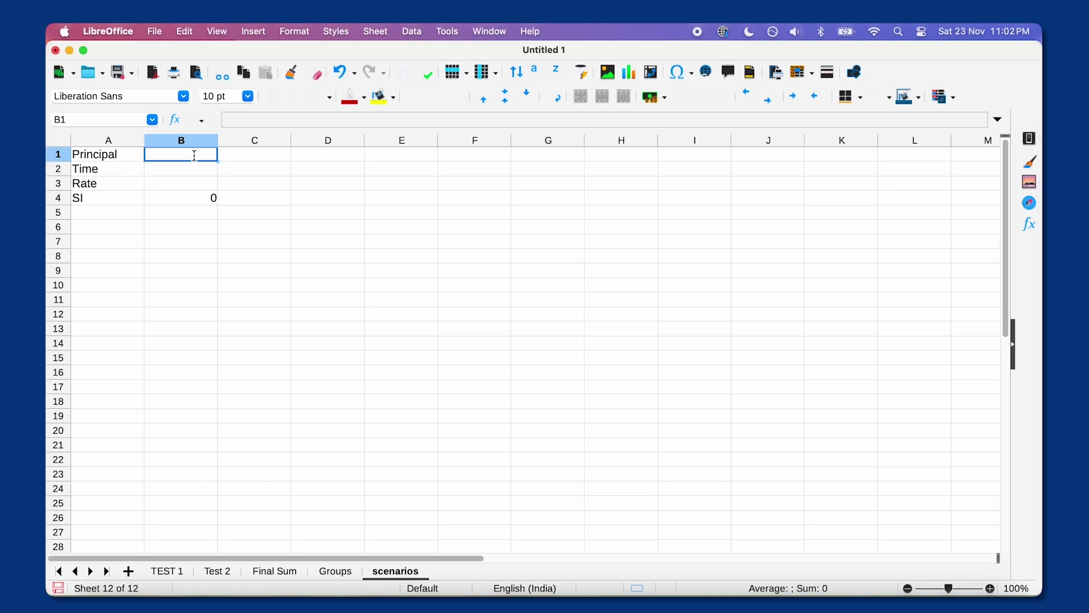
Fill in the simple interest inputs on the scenarios sheet: Principal 10000, Time 12 and Rate 9.
type("10000")
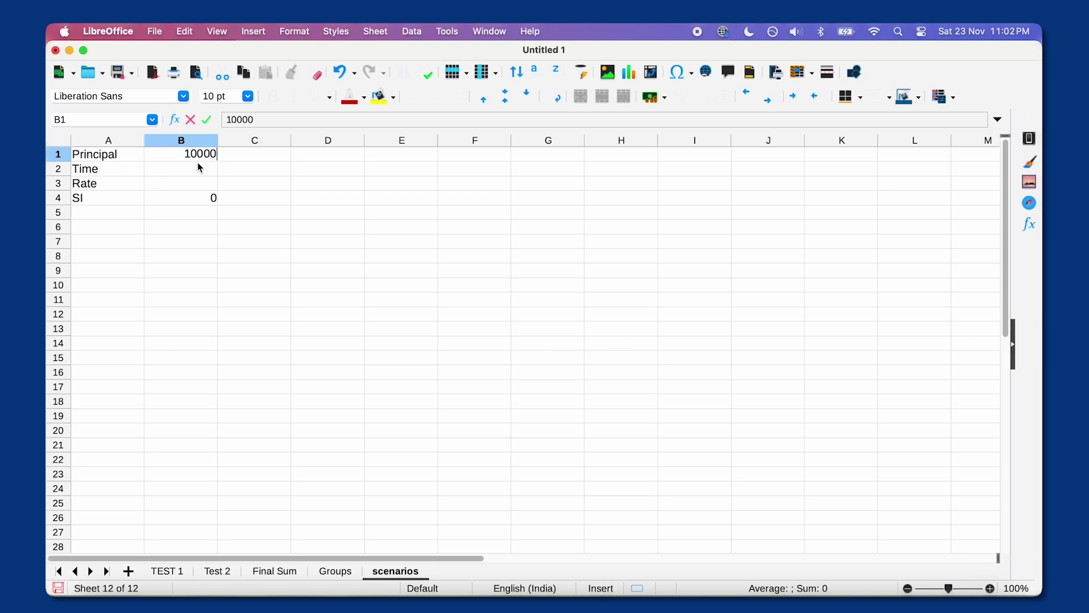
left_click(198, 169)
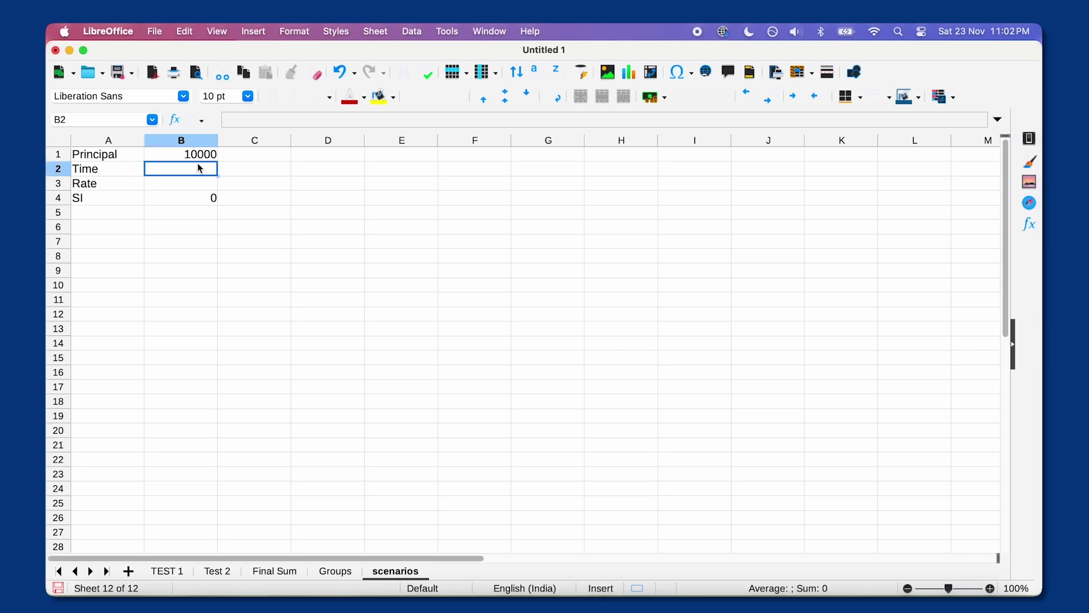
type("12")
left_click(202, 182)
double_click(203, 184)
type("9")
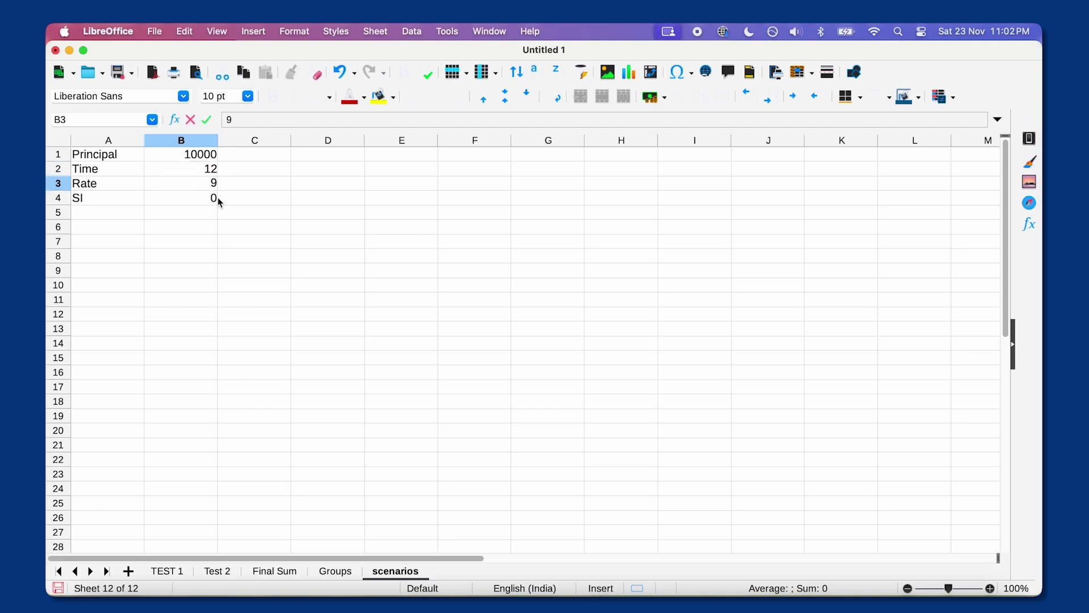
left_click(220, 201)
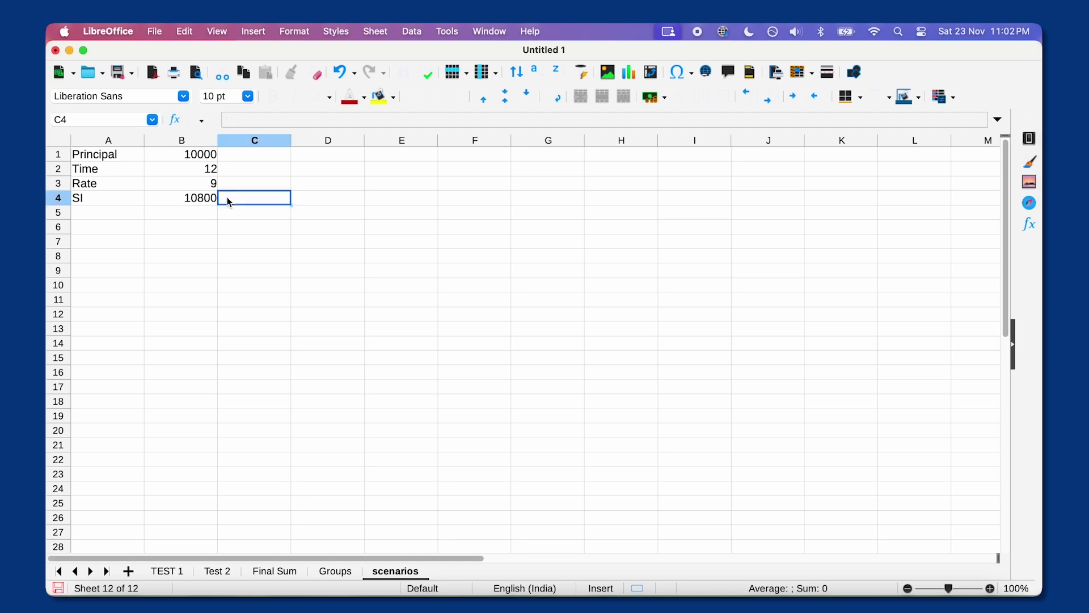
Select the simple interest data in A1:B4, covering Principal, Time, Rate and SI.
left_click(183, 203)
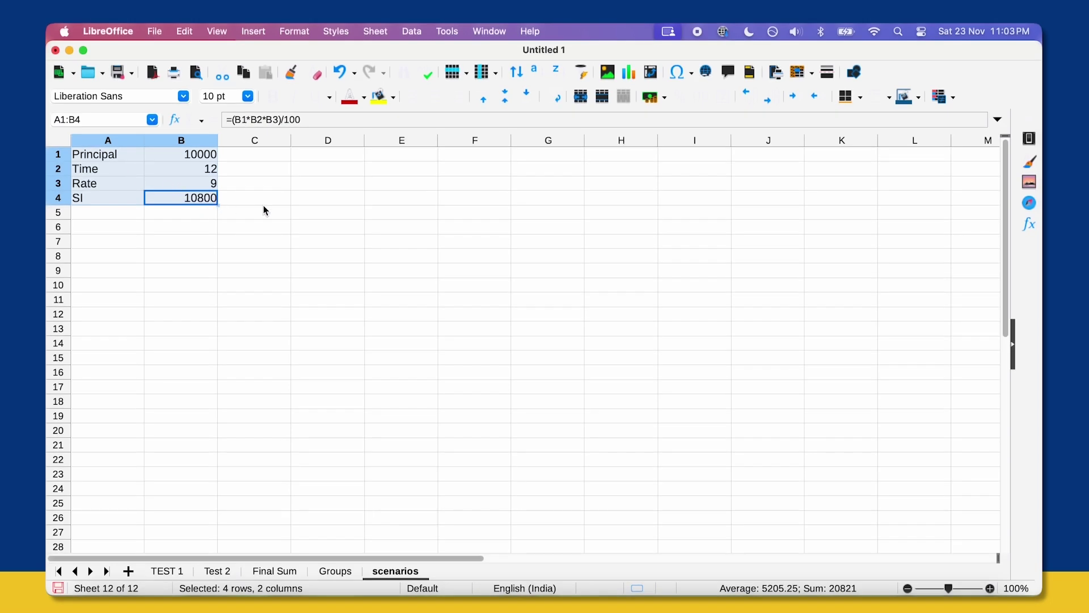
left_click(256, 199)
left_click_drag(210, 198, 111, 150)
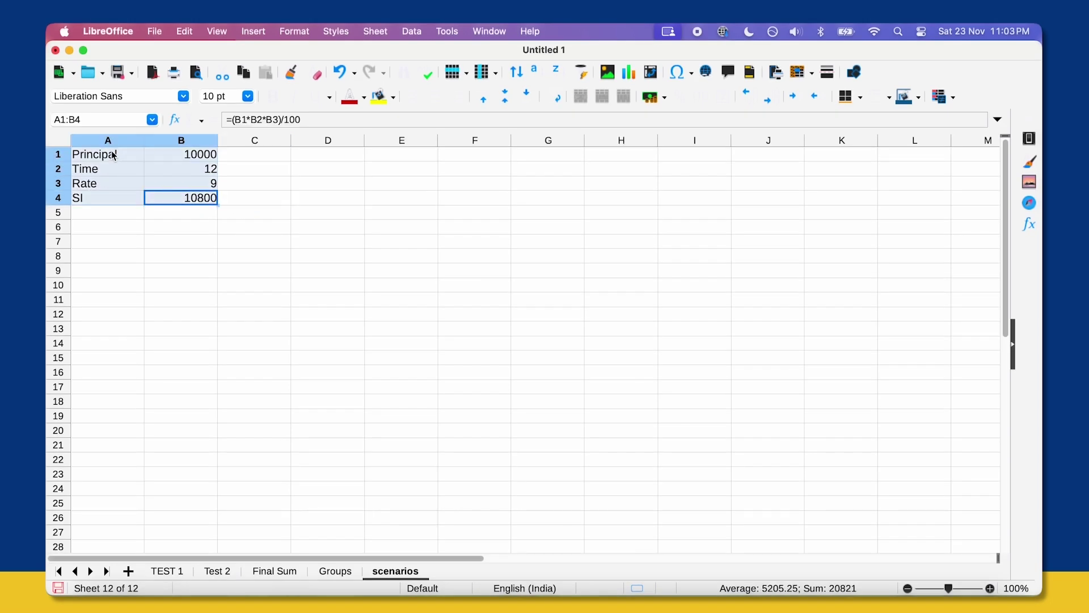
left_click(187, 194)
left_click_drag(188, 196, 116, 155)
key("Return")
key("Return")
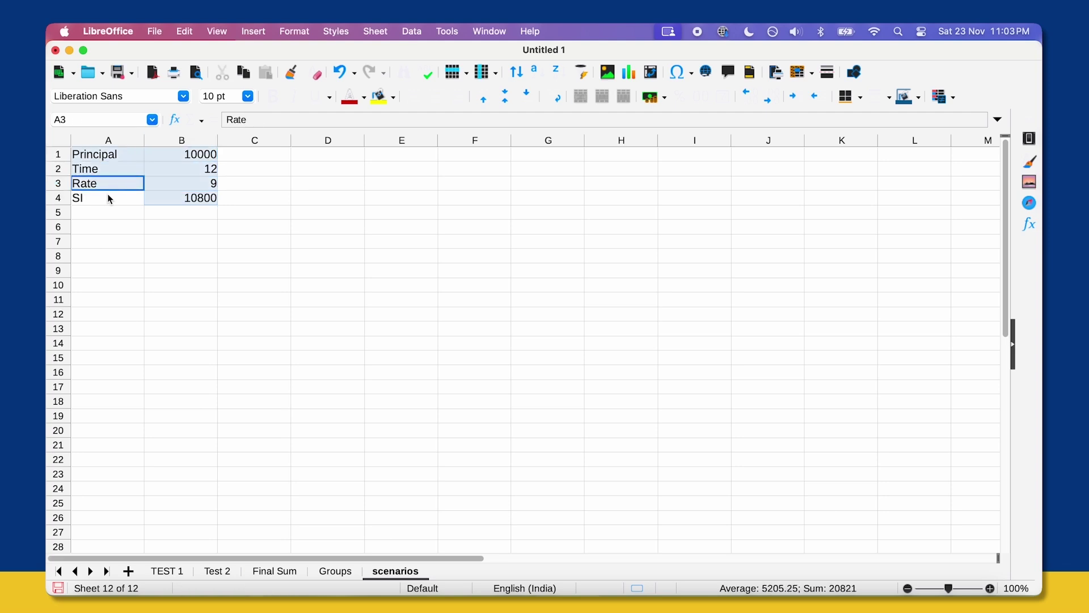
key("Return")
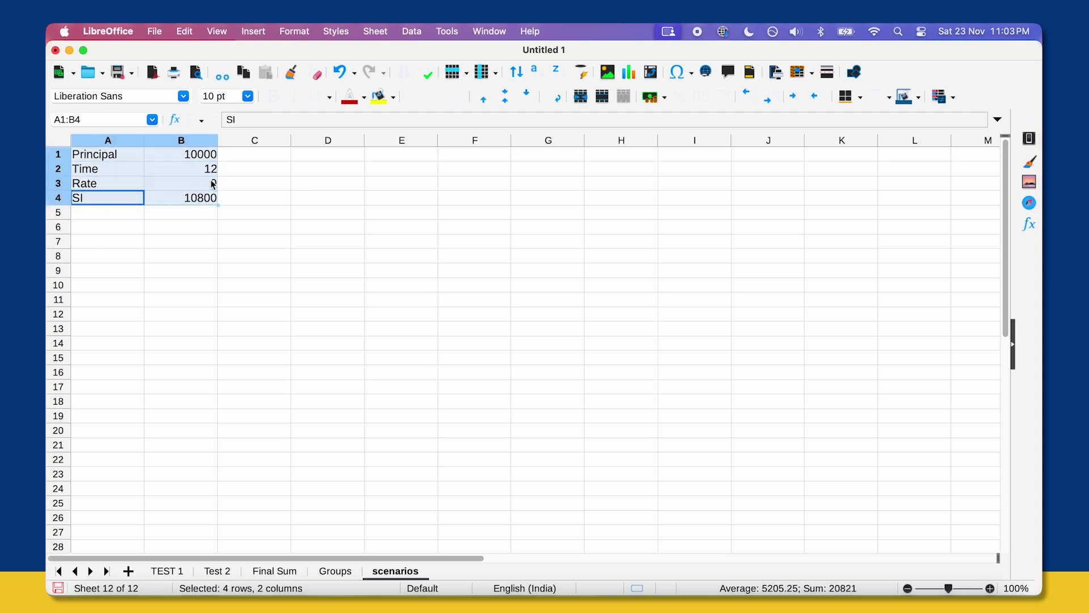
Create a scenario named "one" from the selected data, with an empty comment and an orange border.
left_click(438, 33)
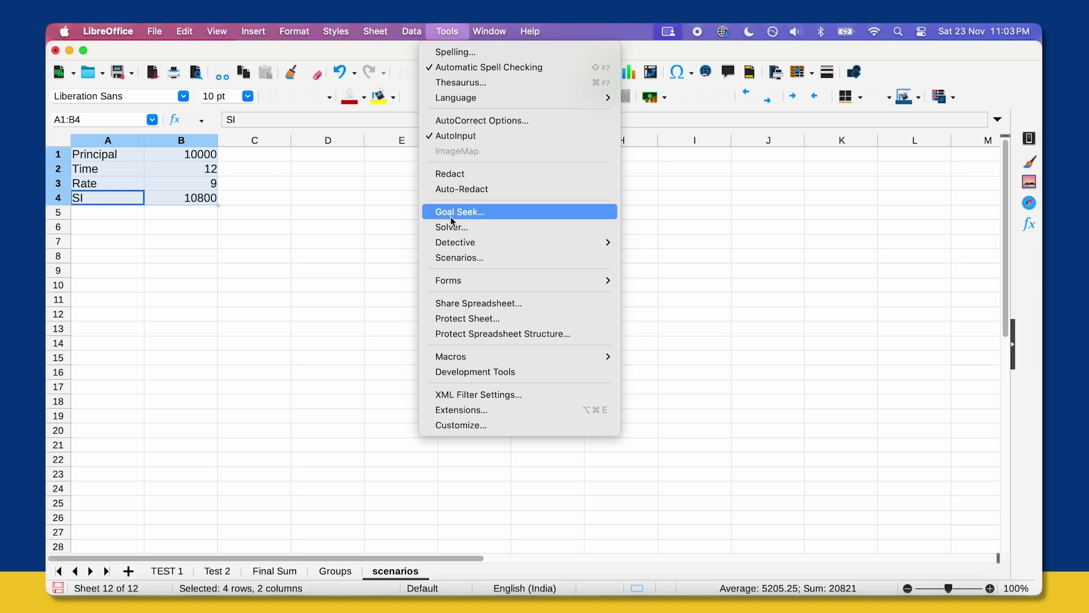
left_click(460, 258)
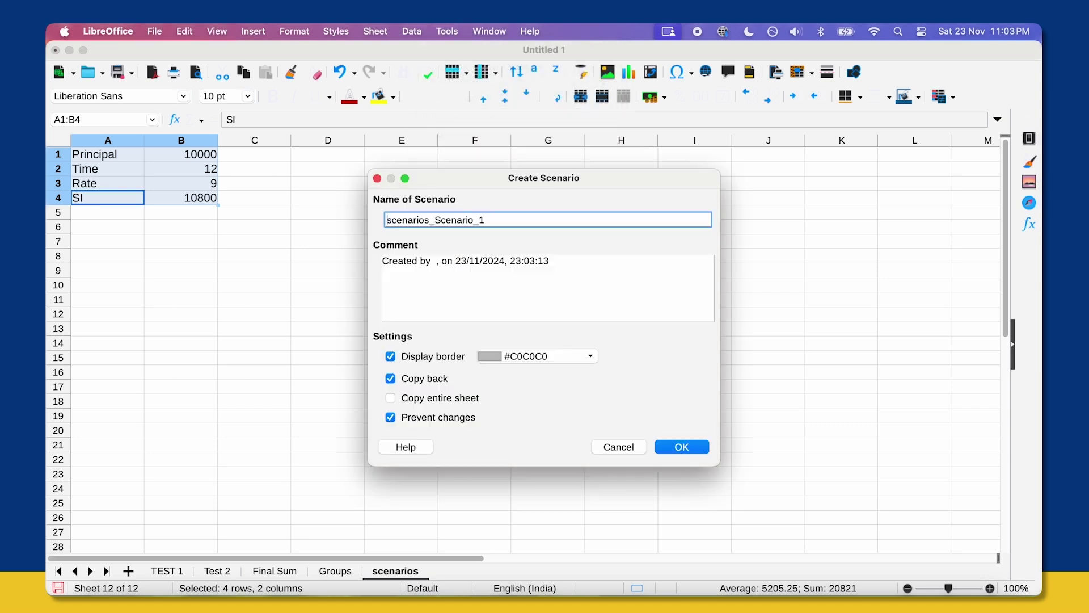
left_click_drag(485, 222, 382, 223)
type("one")
left_click(405, 261)
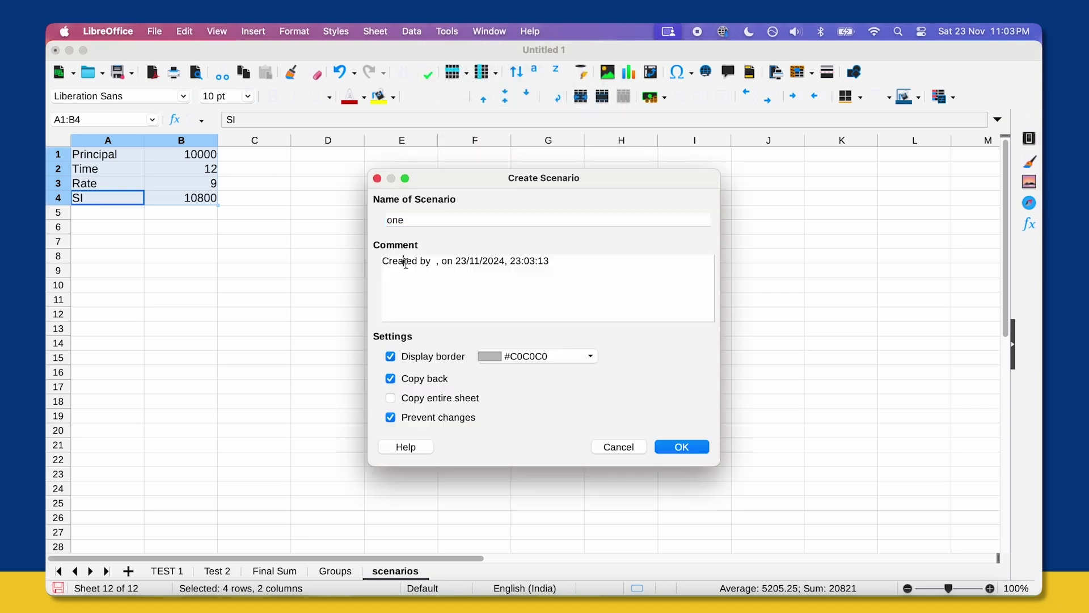
key("super+a")
key("BackSpace")
left_click(490, 357)
left_click(488, 307)
left_click(675, 448)
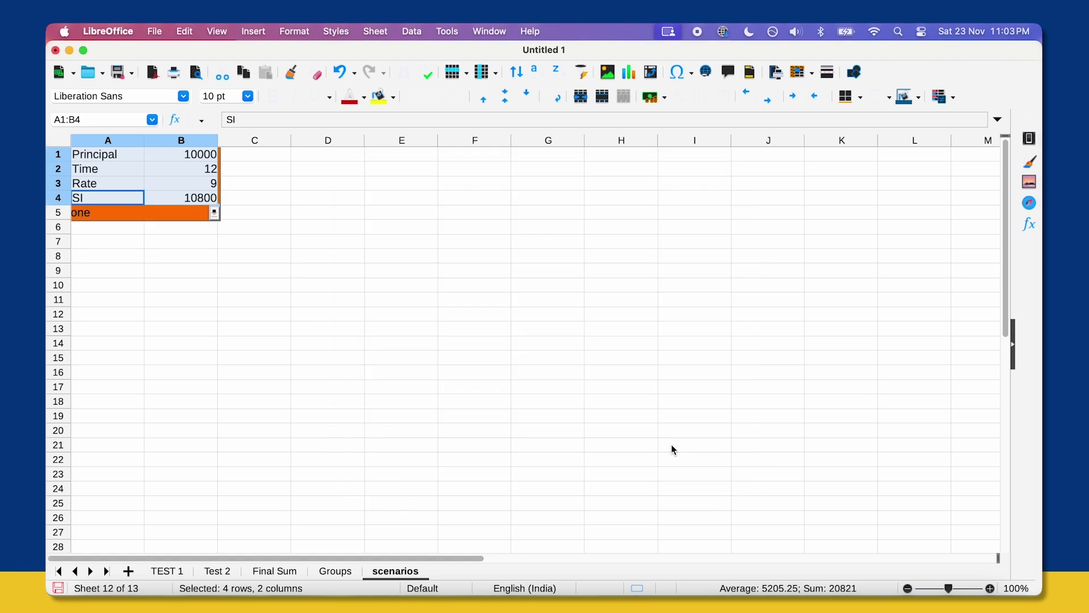
Set the Principal in B1 to 20000.
left_click(183, 205)
left_click(189, 154)
double_click(188, 154)
key("BackSpace")
type("2")
key("Return")
Create a scenario named "two" from A1:B4, with an empty comment, a lighter orange border and Copy back off.
left_click_drag(183, 198, 114, 162)
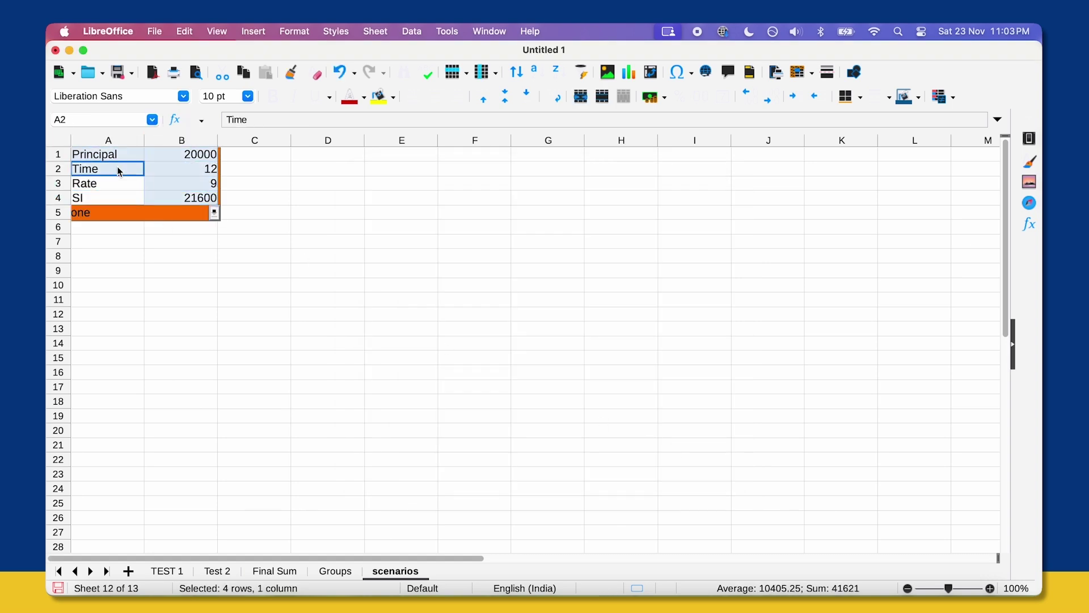
left_click(446, 31)
type("two")
key("Tab")
key("BackSpace")
left_click(590, 355)
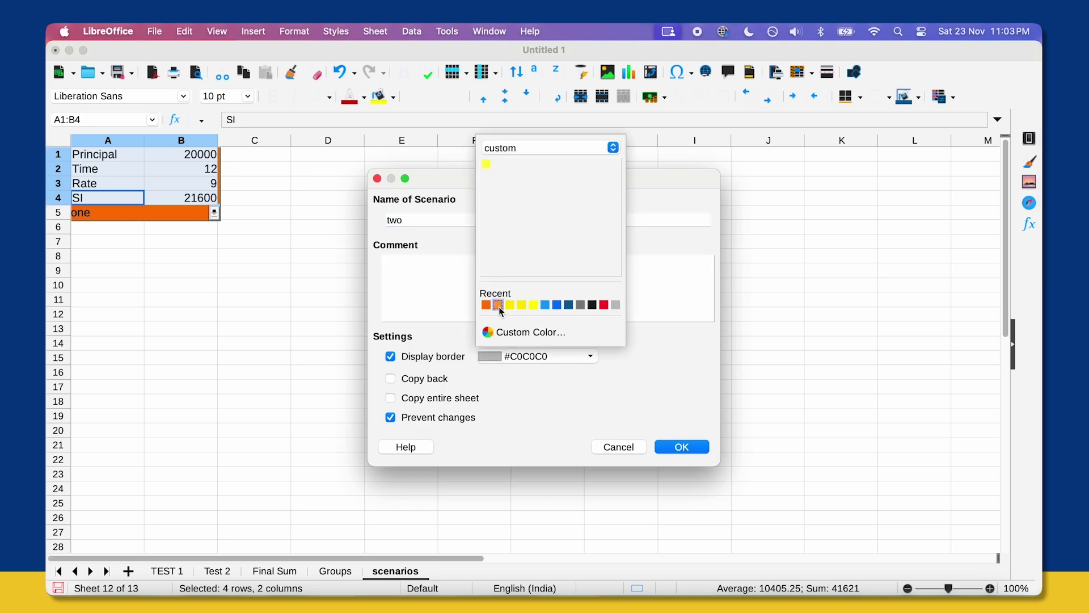
left_click(682, 447)
Set the Principal in B1 to 30000.
left_click(190, 154)
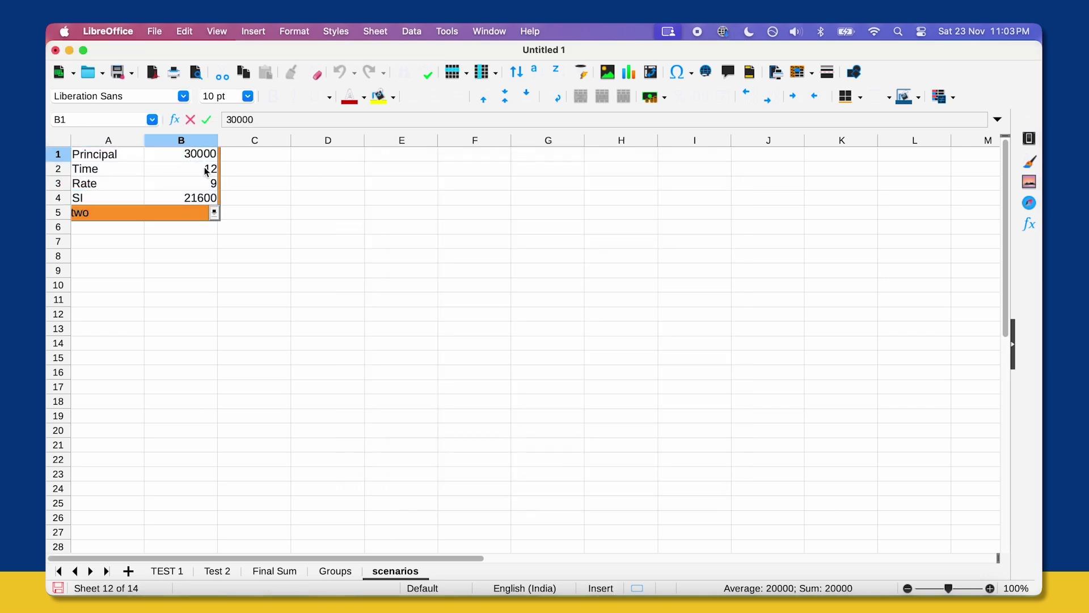
type("30000")
key("Return")
Create a scenario named "3" from A1:B4, with the default grey border and Copy back off.
left_click_drag(191, 156, 124, 196)
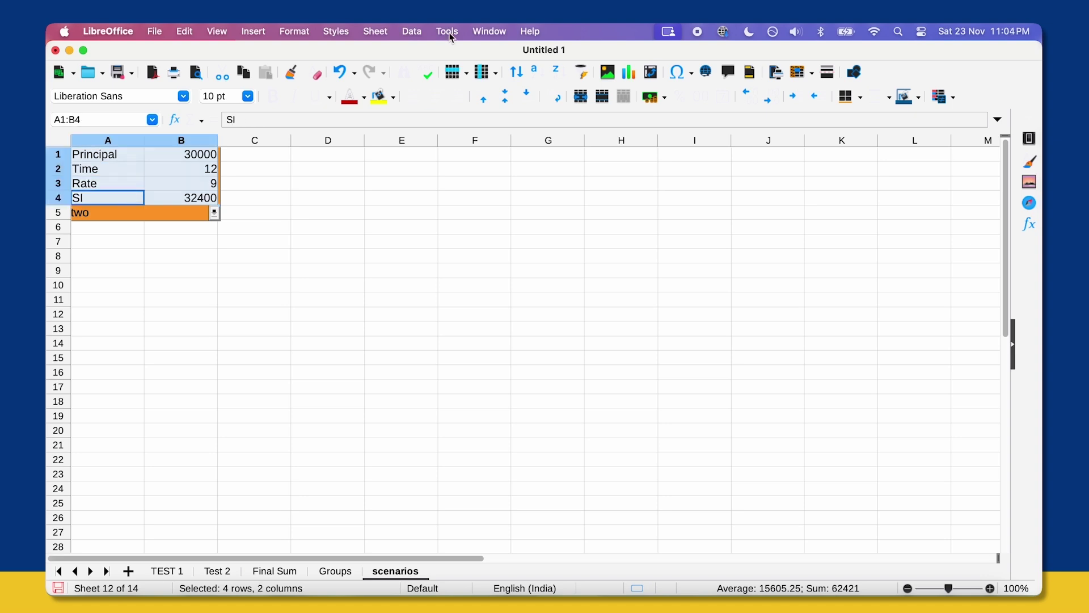
left_click(448, 32)
left_click(505, 255)
type("3")
key("Tab")
left_click(391, 378)
key("Return")
Switch the simple interest table through scenarios one, two and 3 to compare their values.
left_click(214, 212)
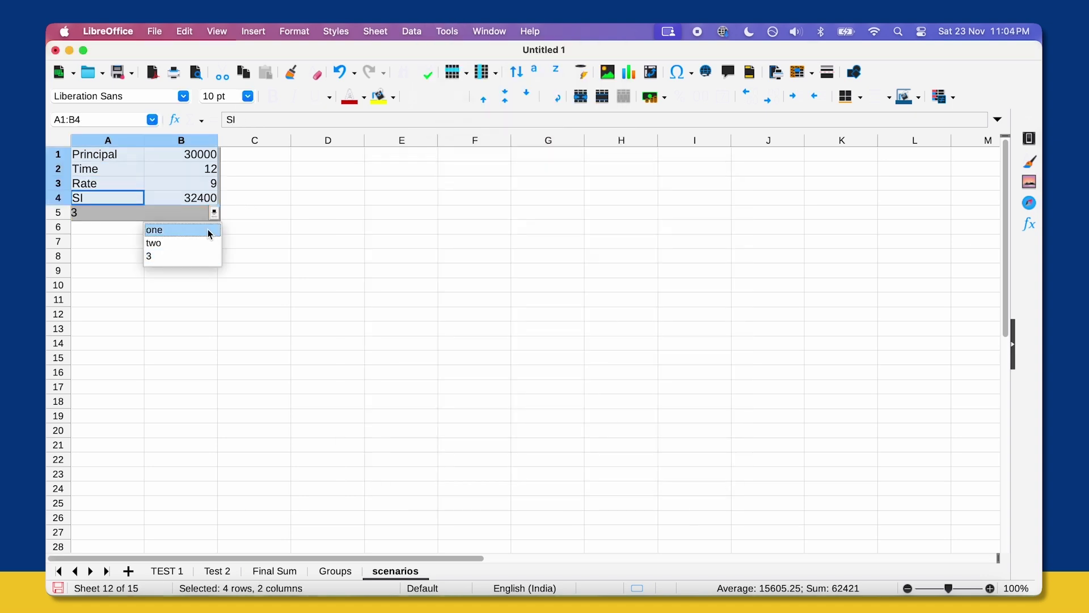
left_click(210, 234)
left_click(214, 214)
left_click(208, 242)
left_click(215, 216)
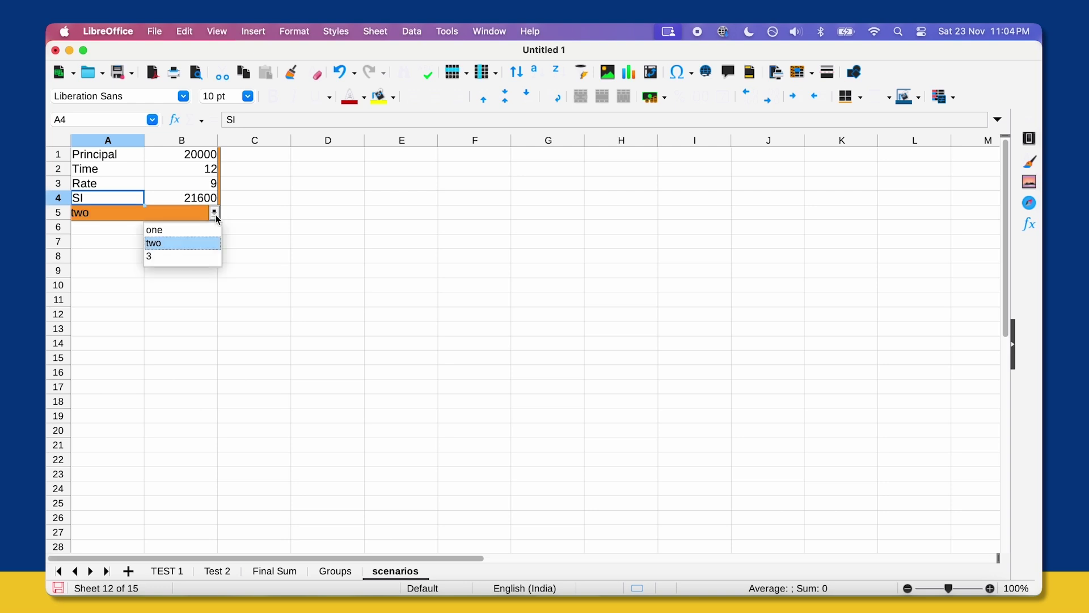
left_click(202, 256)
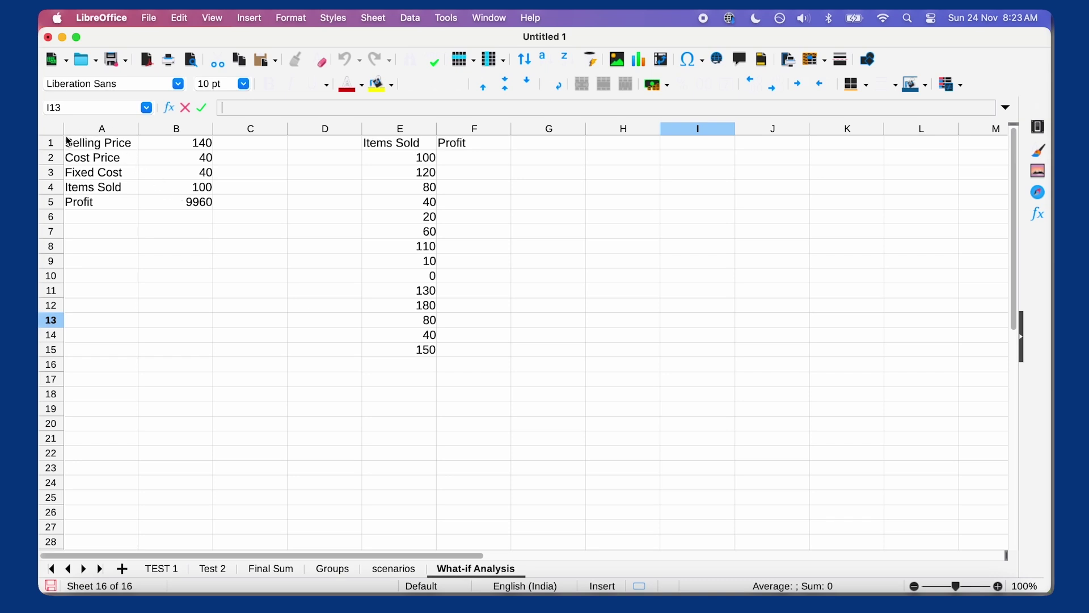
Examine the price and cost table in A1:B5 on the What-if Analysis sheet and the Profit formula in B5.
left_click_drag(72, 143, 195, 206)
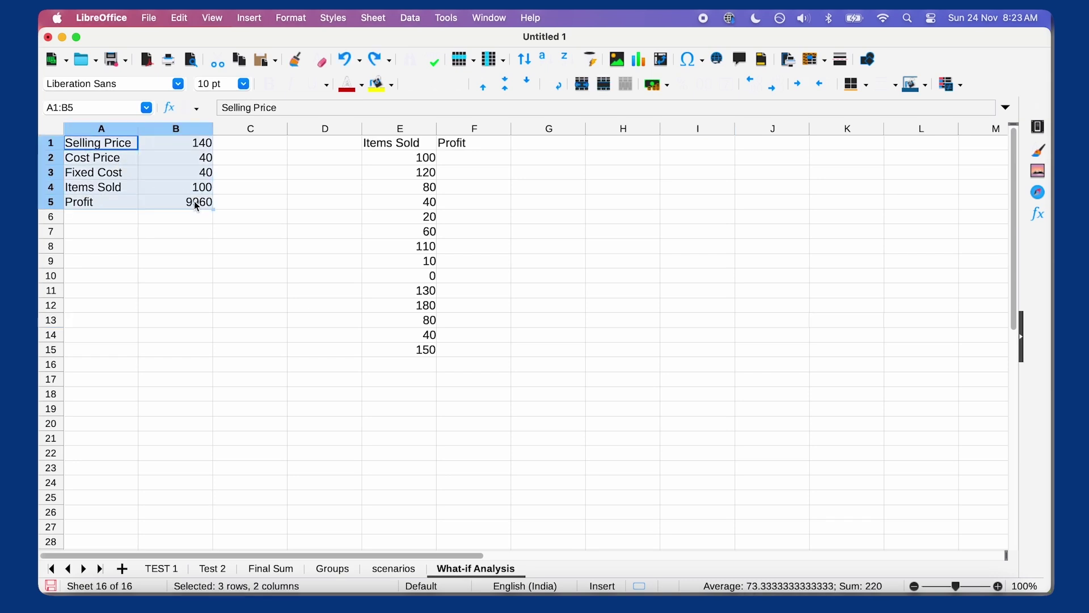
left_click(120, 206)
double_click(198, 204)
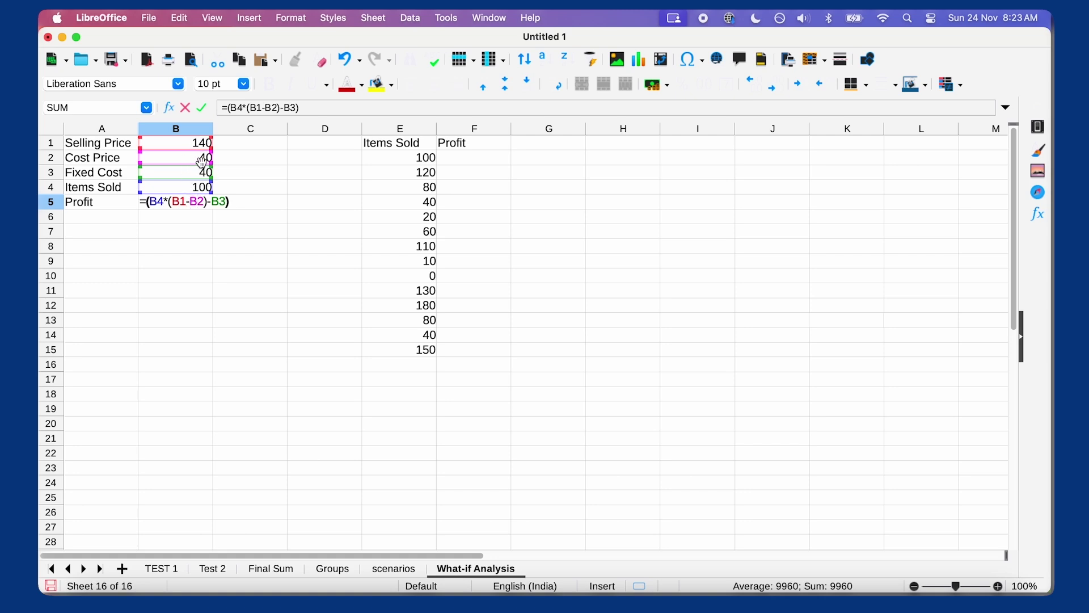
left_click(324, 202)
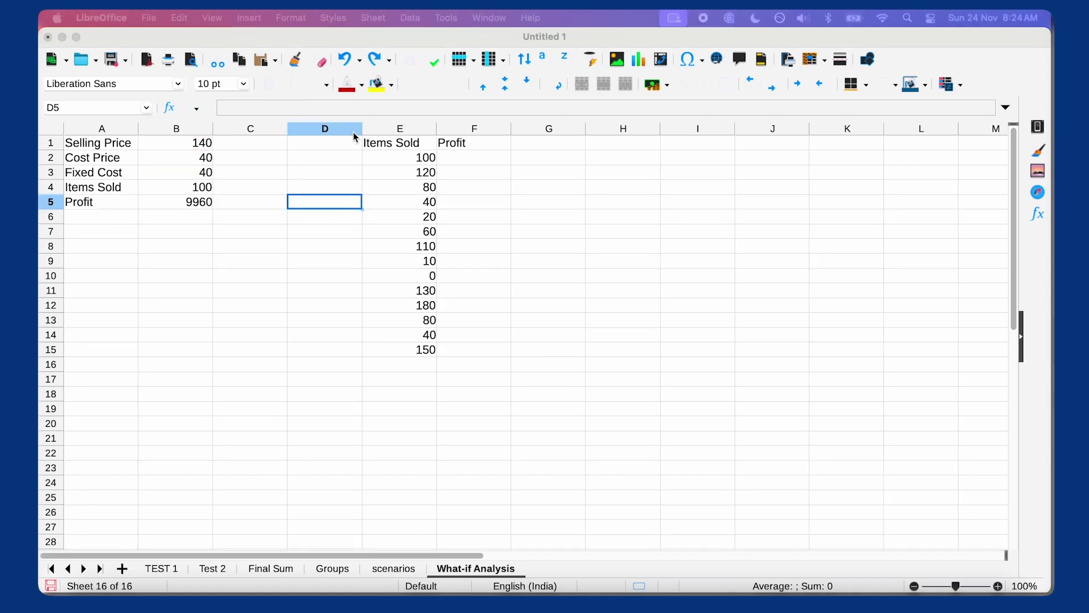
Run Multiple Operations on E2:F15 with formula cell $B$5 and column input cell $B$4 to fill in the Profit column.
left_click_drag(437, 359, 393, 148)
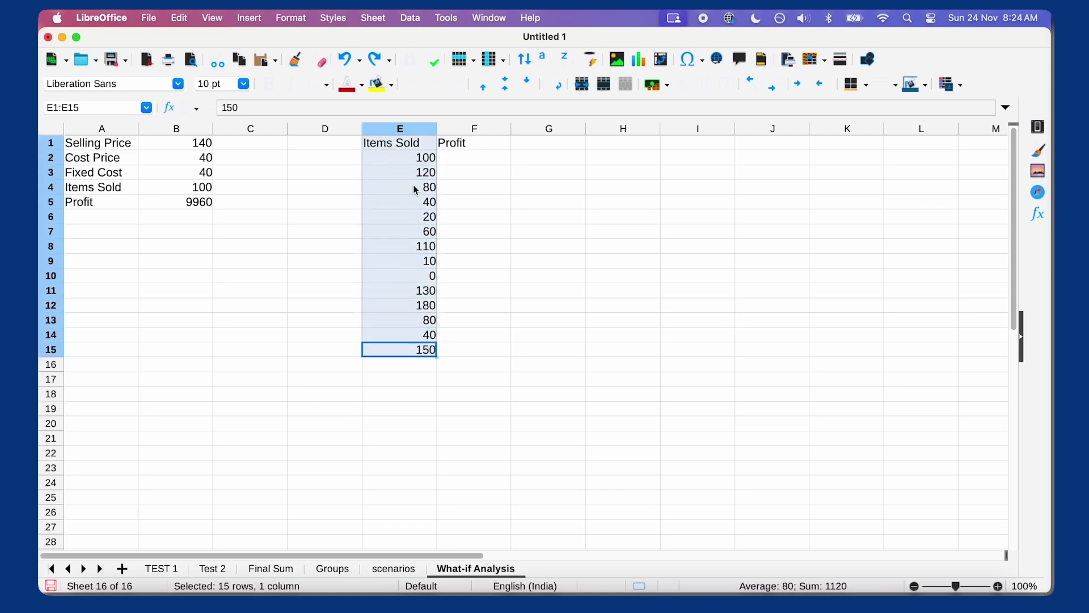
left_click_drag(511, 356, 401, 159)
left_click(412, 19)
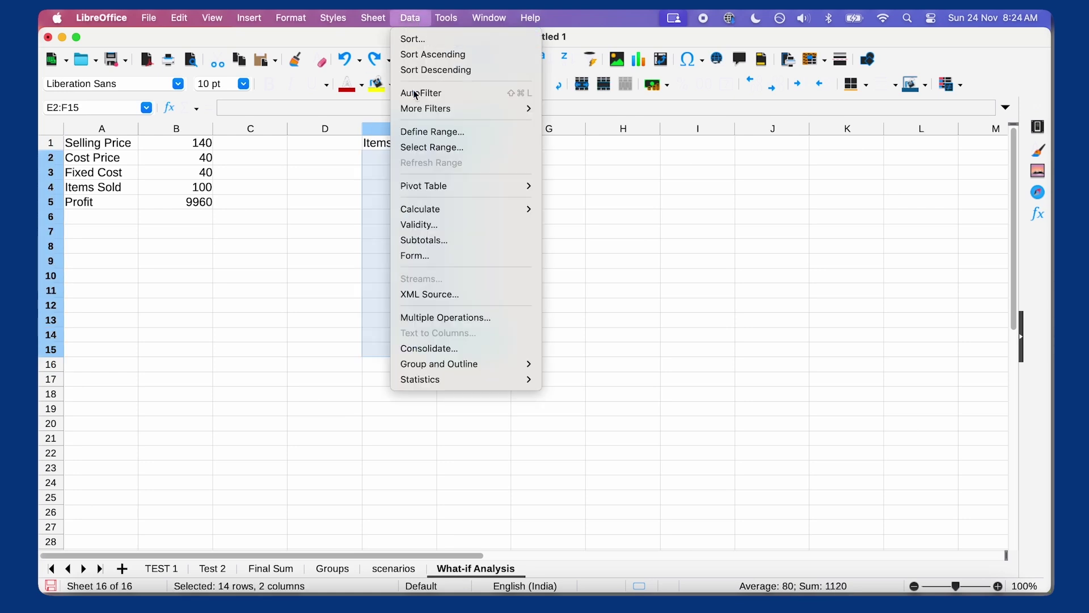
left_click(430, 319)
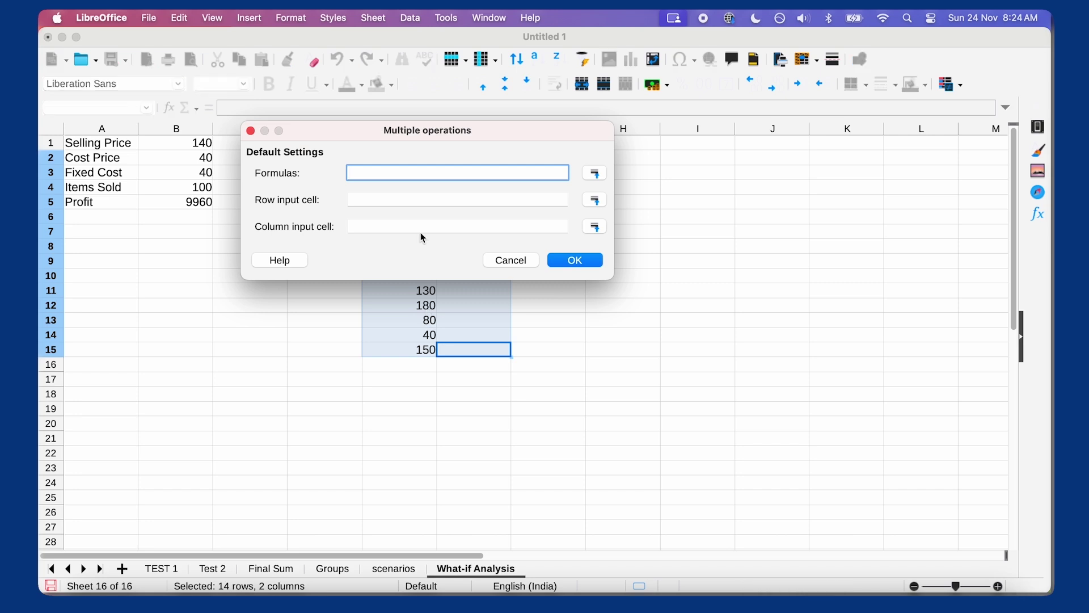
left_click_drag(605, 170, 658, 169)
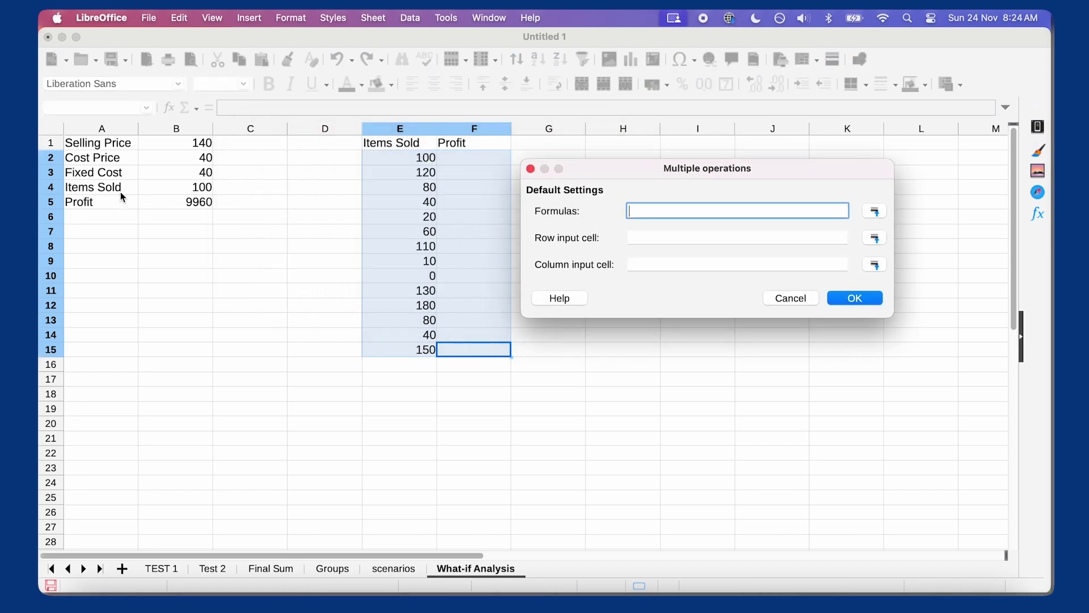
left_click(193, 203)
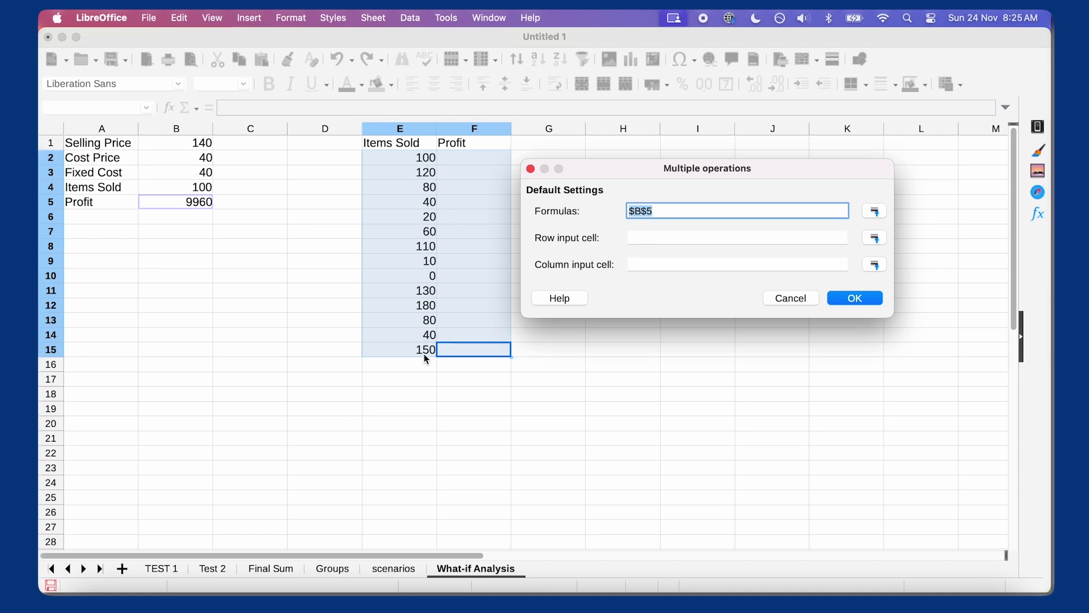
left_click(162, 187)
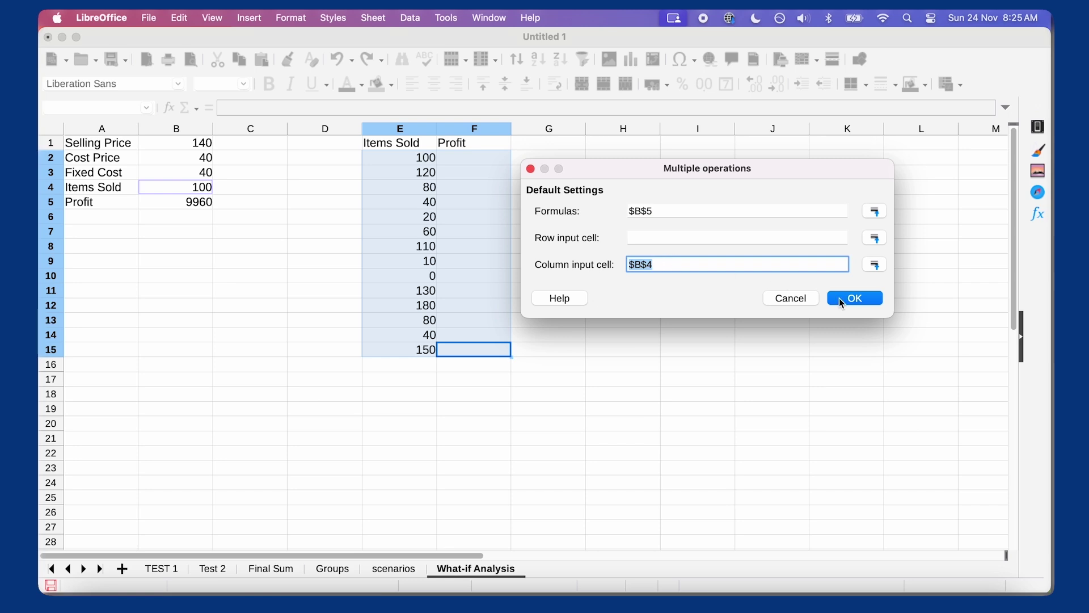
left_click(844, 297)
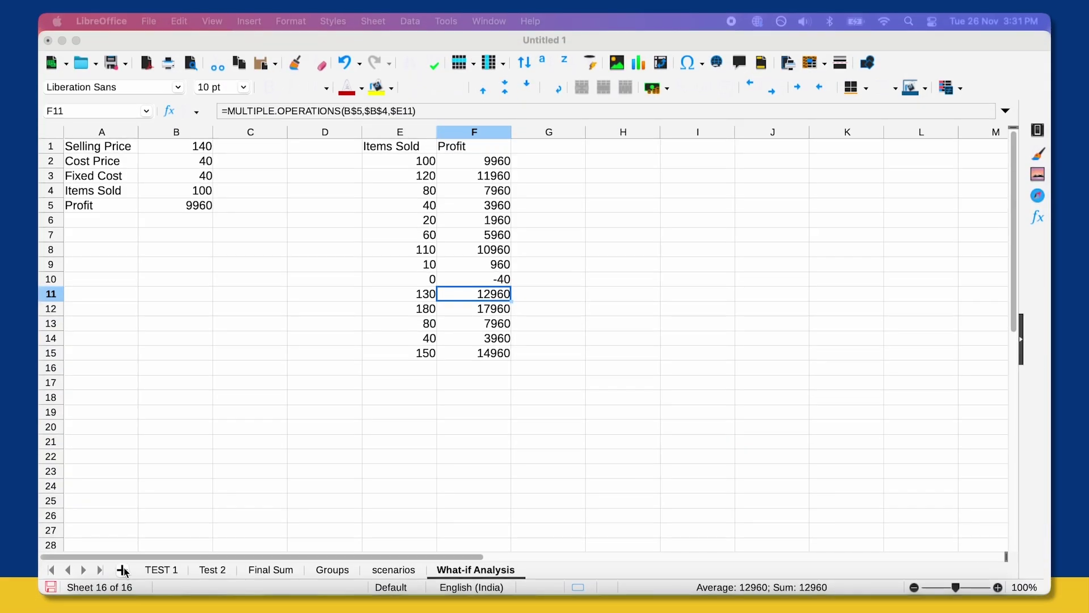
Add a new sheet and rename it Result.
left_click(122, 570)
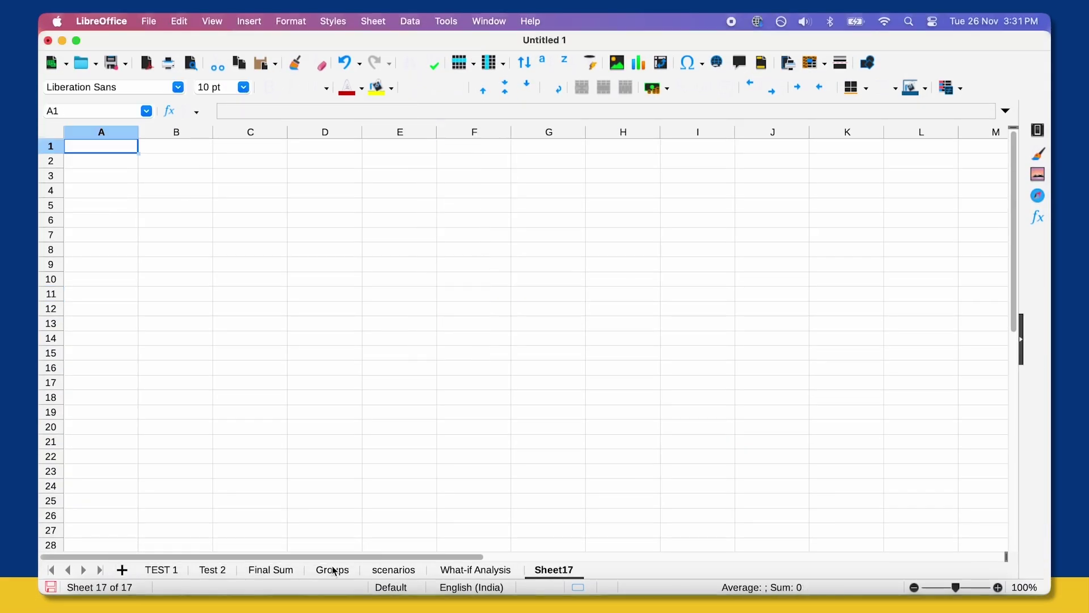
right_click(547, 572)
left_click(584, 429)
type("Result")
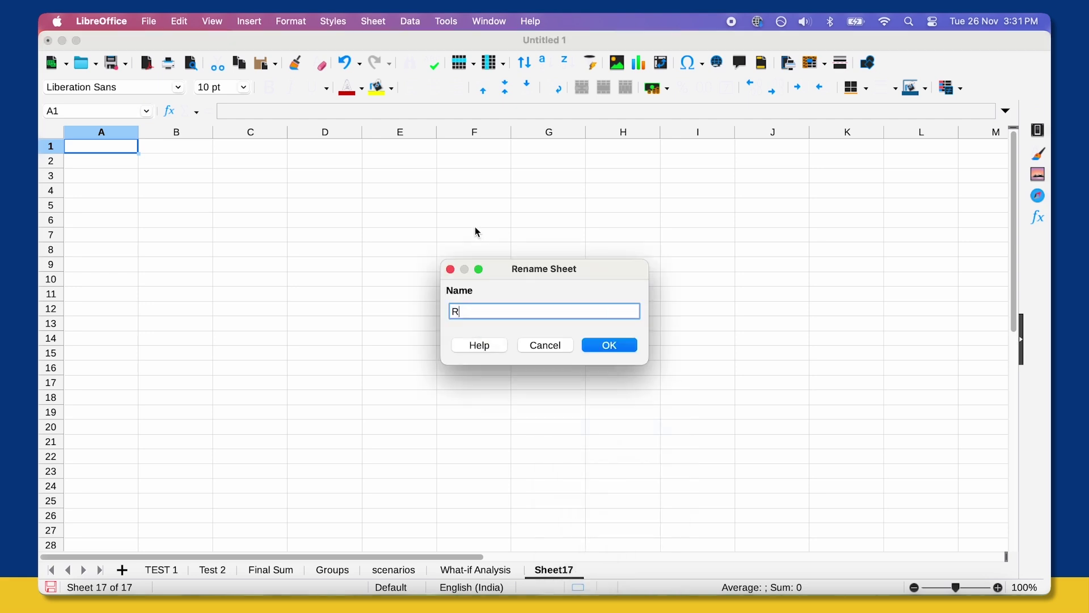
key("Return")
Enter the subject labels Eng, Hindi, Maths, Science, SST and IT in cells A1 to A6.
type("Eng")
left_click(101, 161)
type("Hind")
left_click(101, 178)
double_click(107, 156)
type("i")
double_click(105, 173)
type("Maths")
left_click(102, 191)
type("Science")
left_click(104, 209)
type("SST")
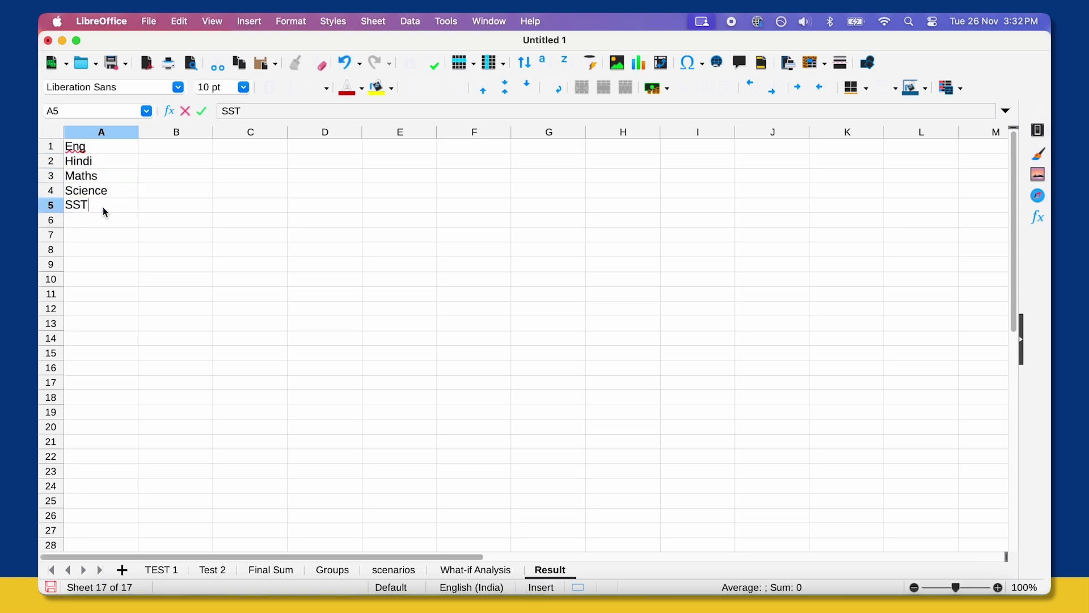
left_click(102, 222)
type("IT")
Enter 0 as the IT mark in B6 and the label Percentage in A7.
left_click(149, 226)
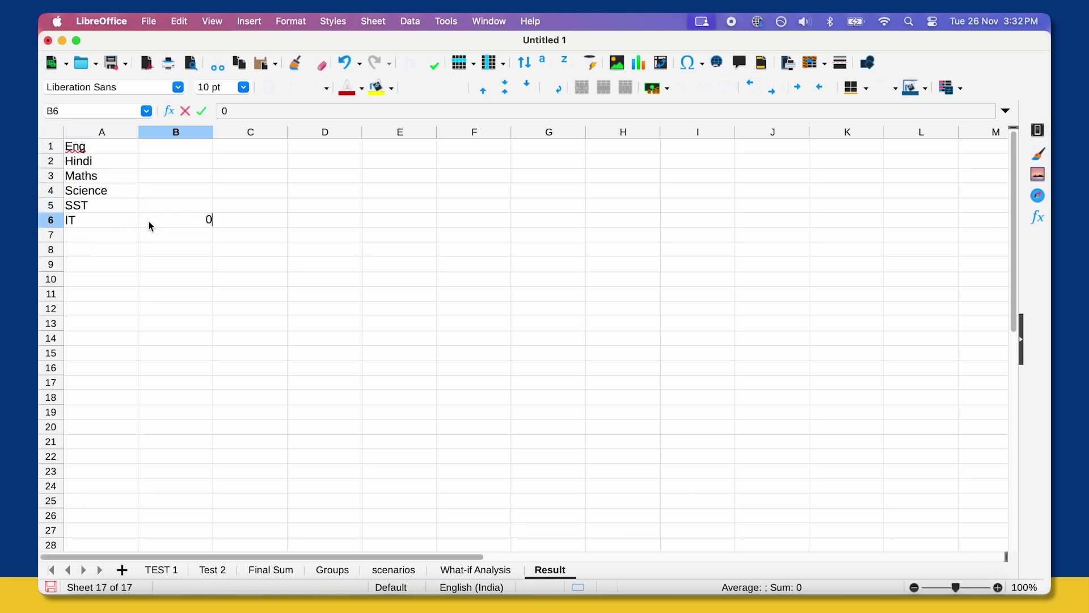
left_click(116, 234)
type("Percenta")
key("BackSpace")
type("tage")
Enter the marks 95, 96, 99, 98 and 98 for Eng, Hindi, Maths, Science and SST in B1 to B5.
left_click(204, 146)
type("95")
left_click(206, 165)
type("96")
left_click(206, 178)
type("99")
left_click(207, 191)
type("98")
left_click(210, 206)
type("98")
Calculate the percentage in B7 with the formula =(B1+B2+B3+B4+B5+B6)/6 and select that result cell.
left_click(198, 239)
type("=(B1+")
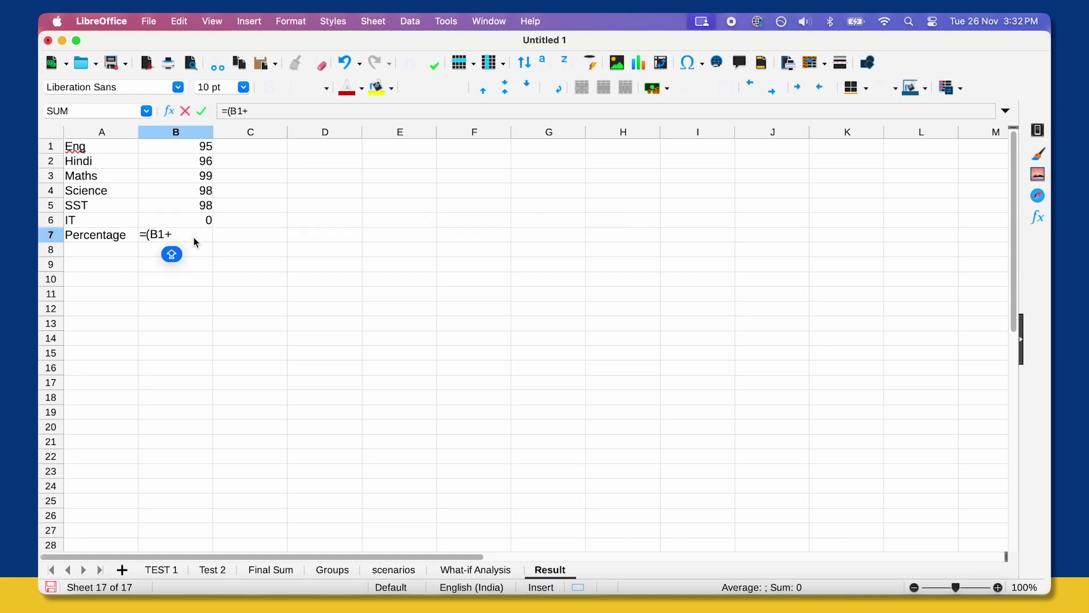
type("B2+B3+B4+B")
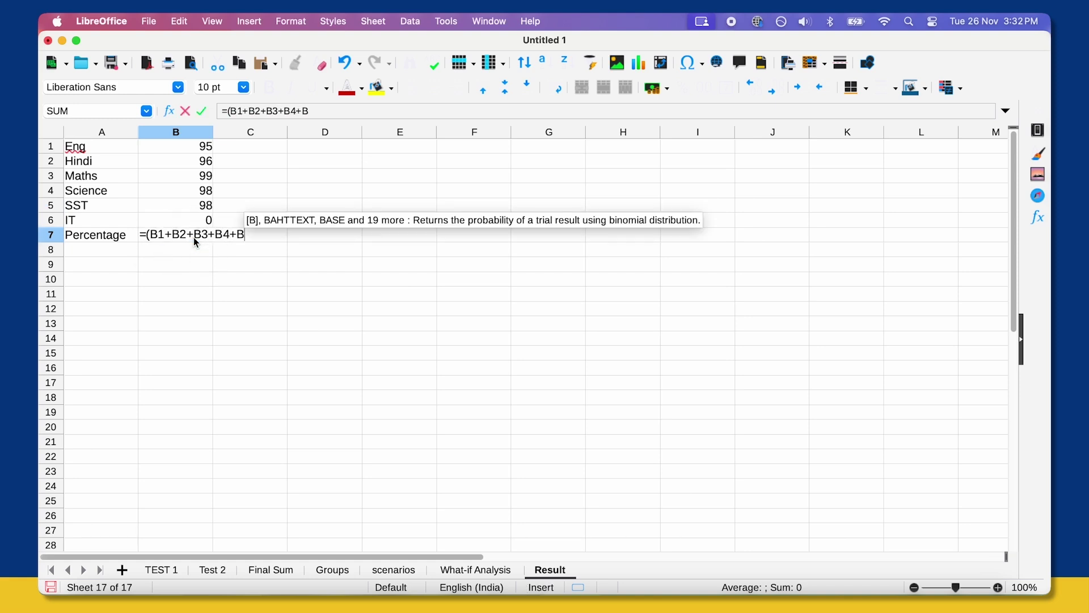
type("5+B6)/6")
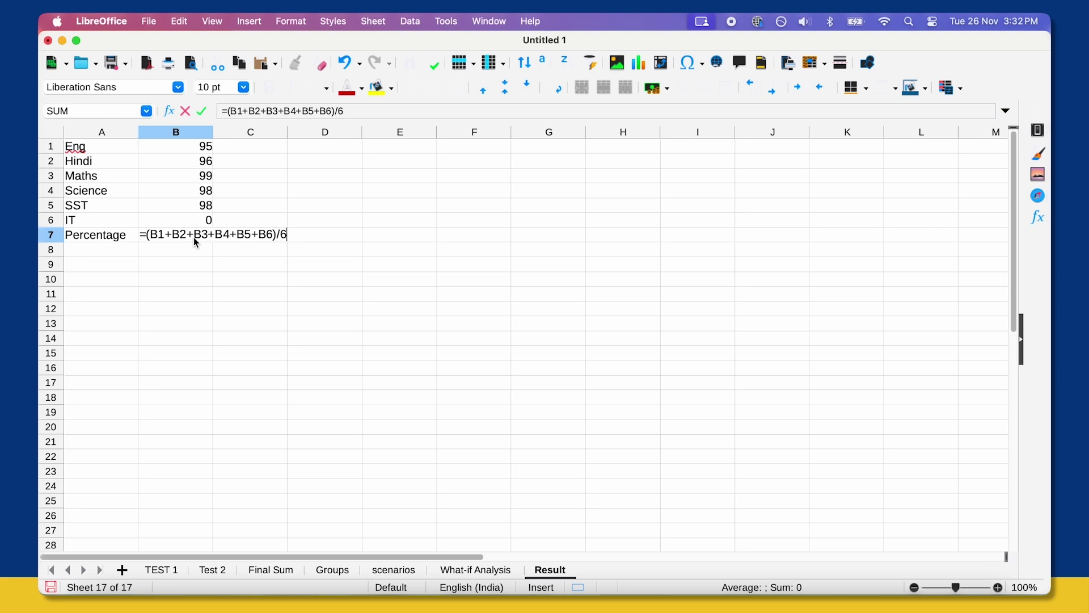
key("Return")
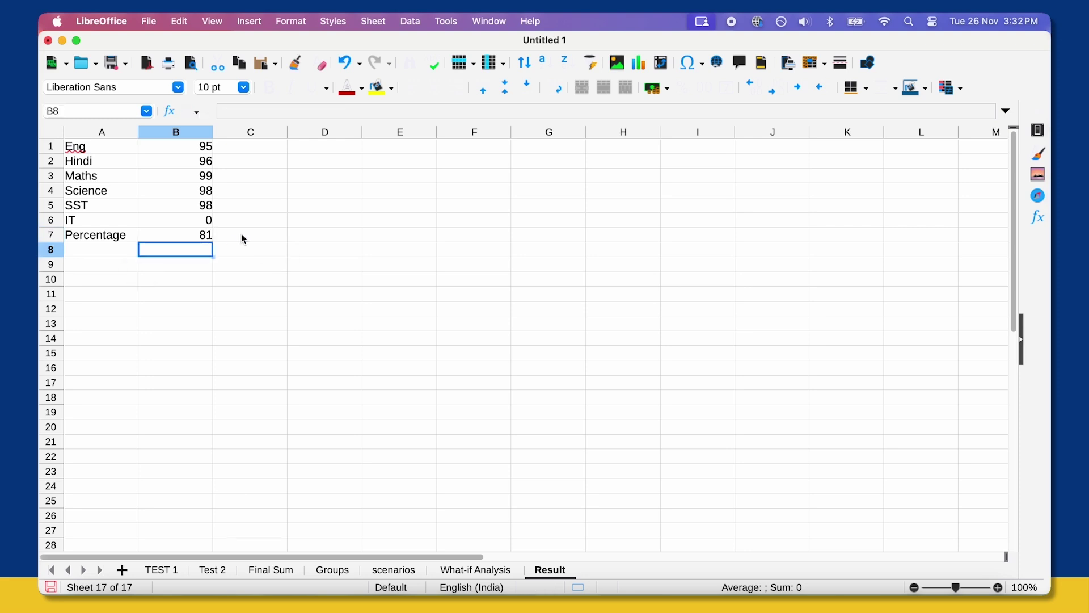
left_click(201, 225)
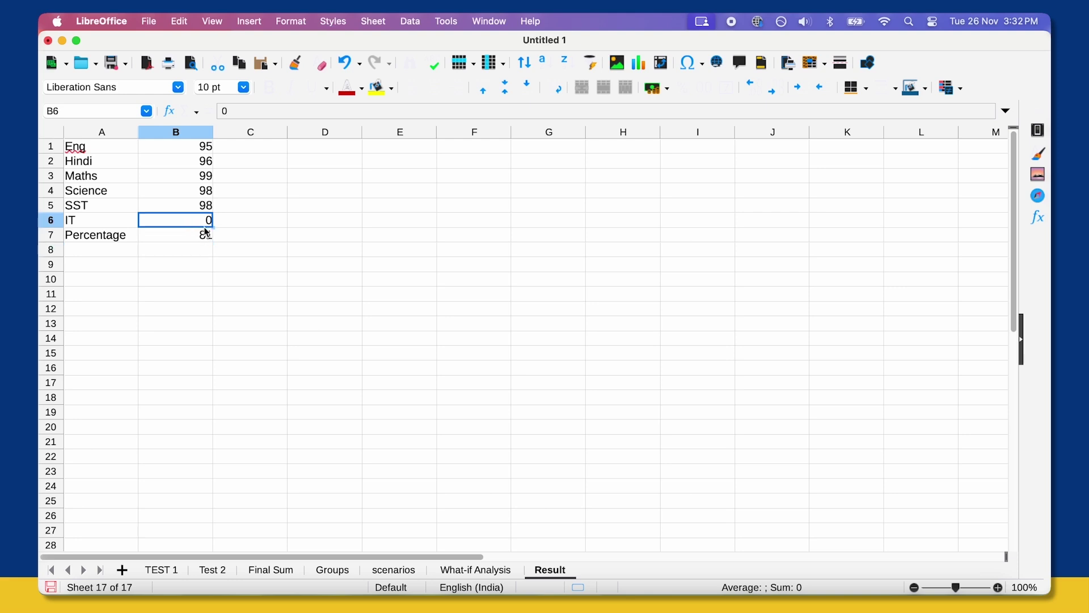
left_click(201, 236)
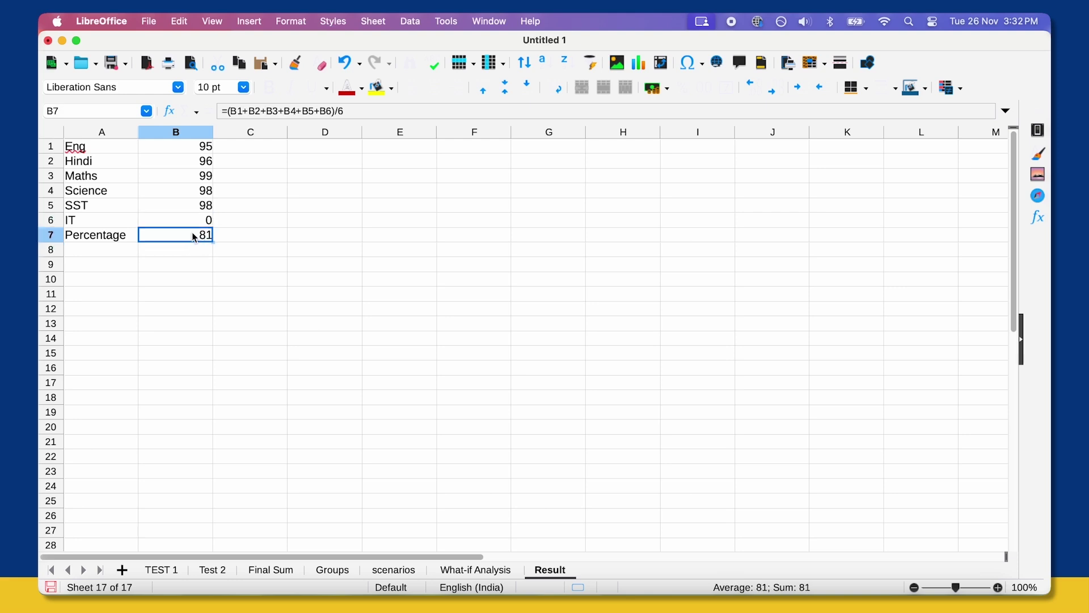
Run Goal Seek on formula cell B7 with target value 96 and variable cell B6, and insert the result into B6.
left_click(448, 22)
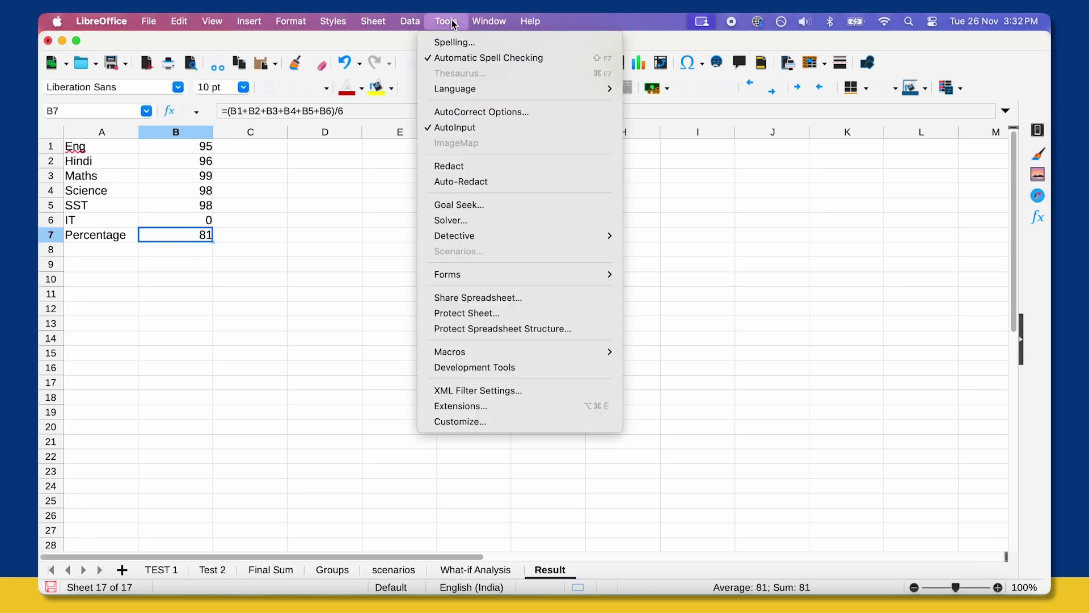
left_click(469, 206)
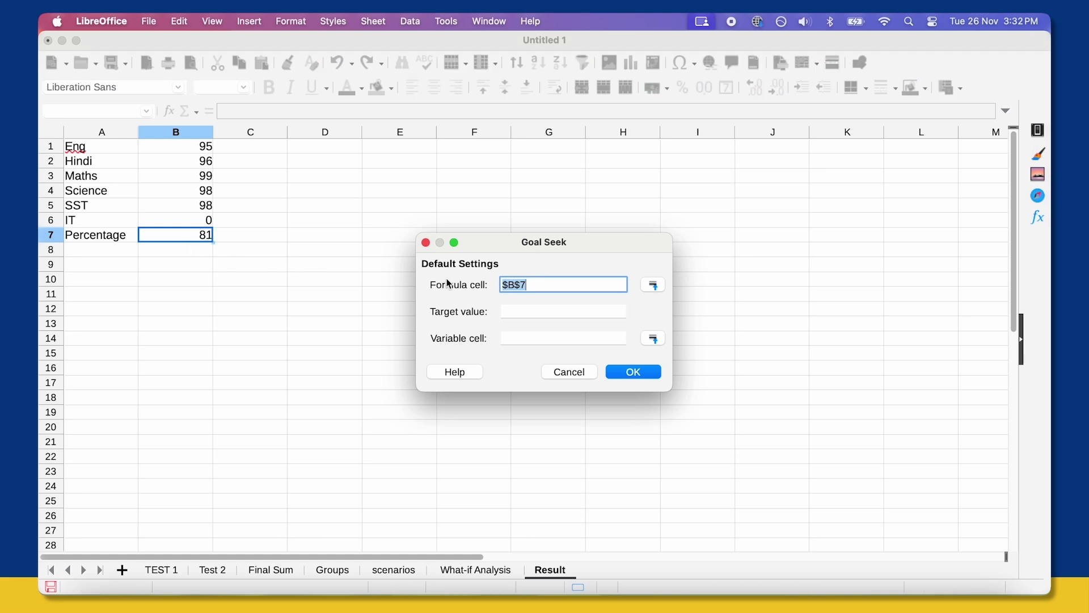
left_click(506, 313)
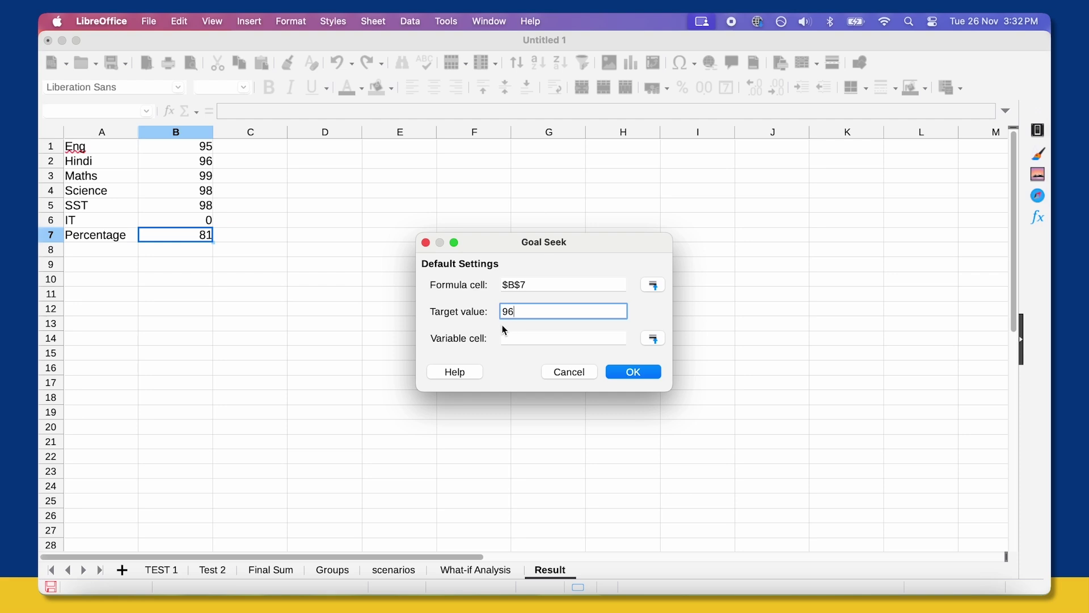
left_click(513, 335)
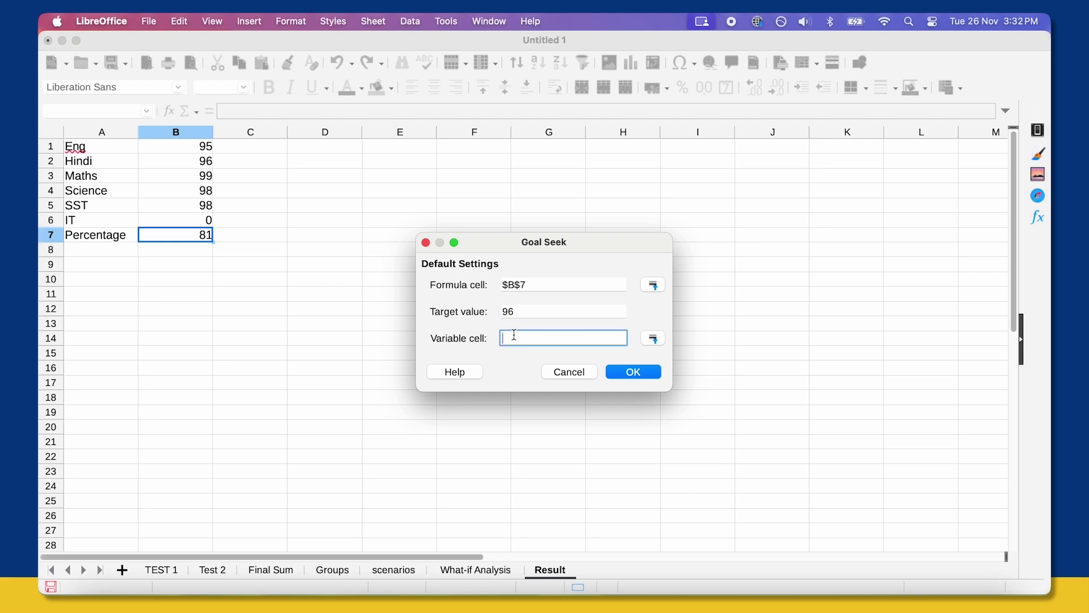
left_click(196, 223)
left_click(648, 375)
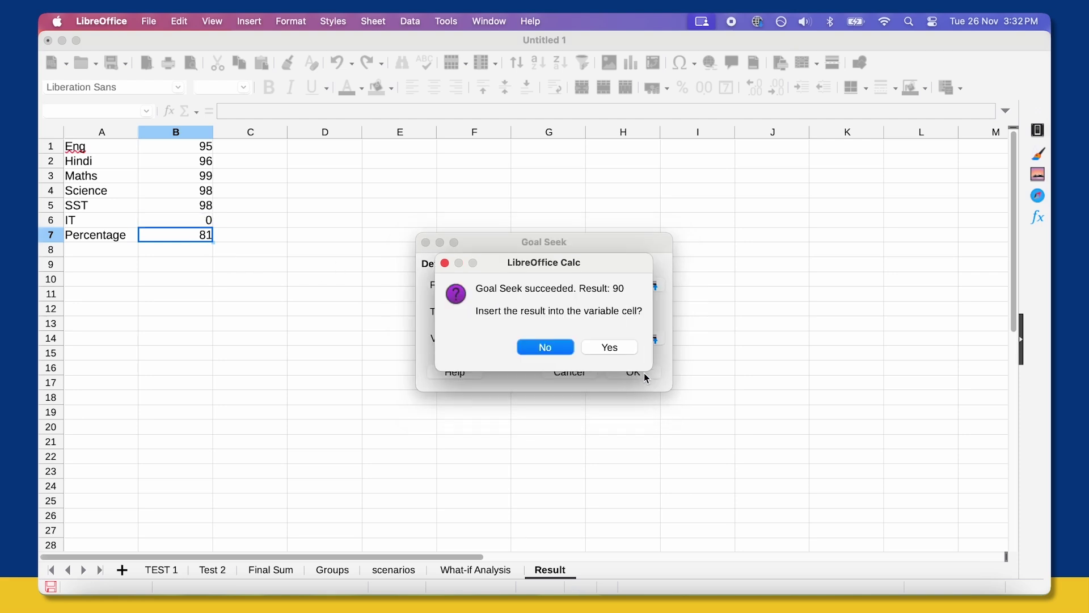
left_click(609, 347)
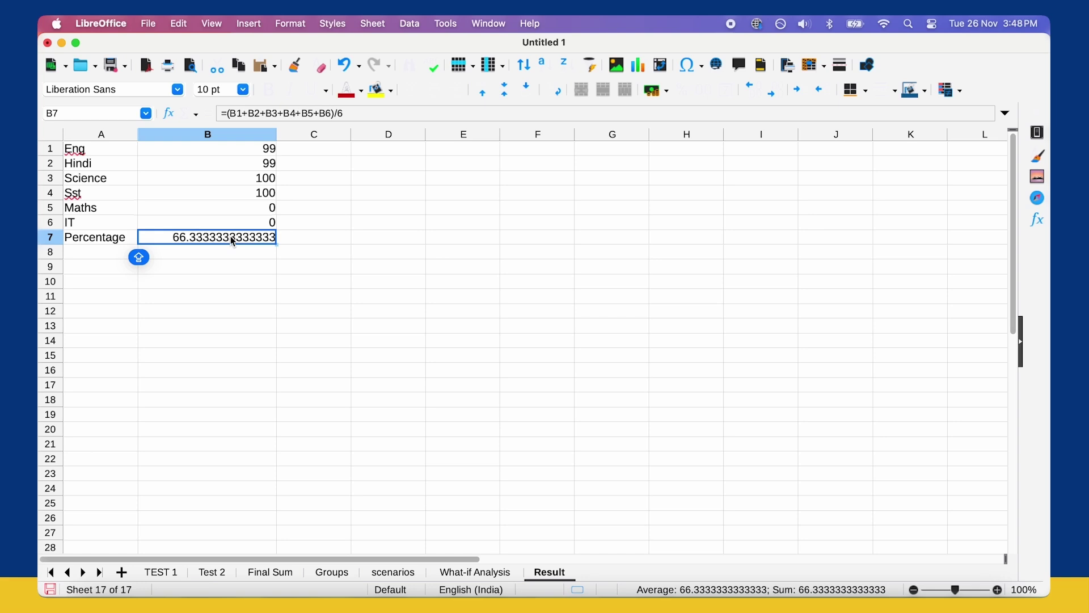
Set up the Solver to bring target cell B7 to a value of 96 by changing cells B5:B6.
left_click(447, 24)
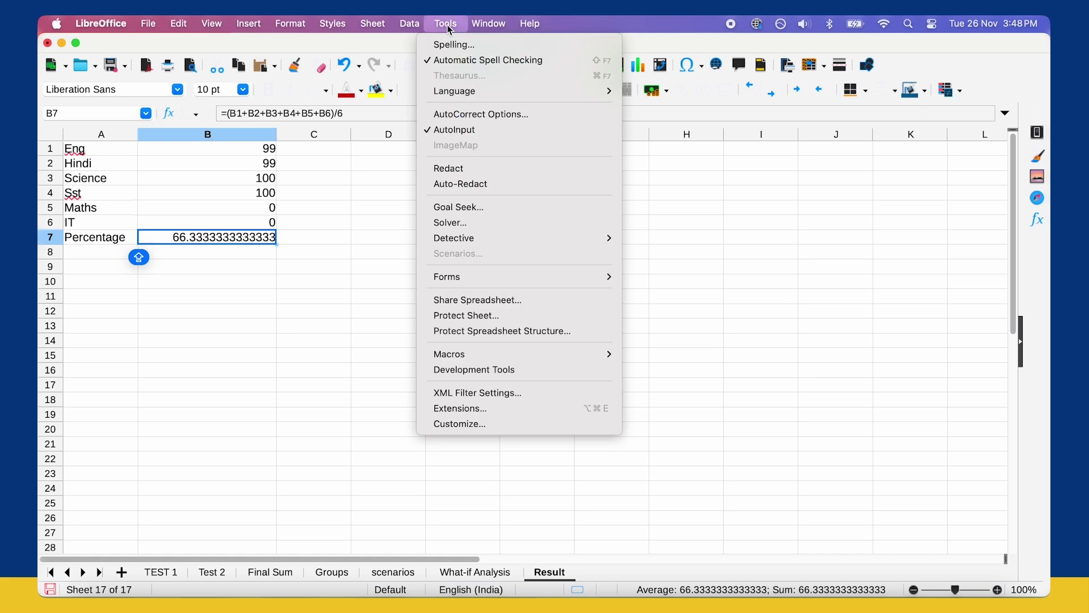
left_click(443, 224)
left_click(227, 239)
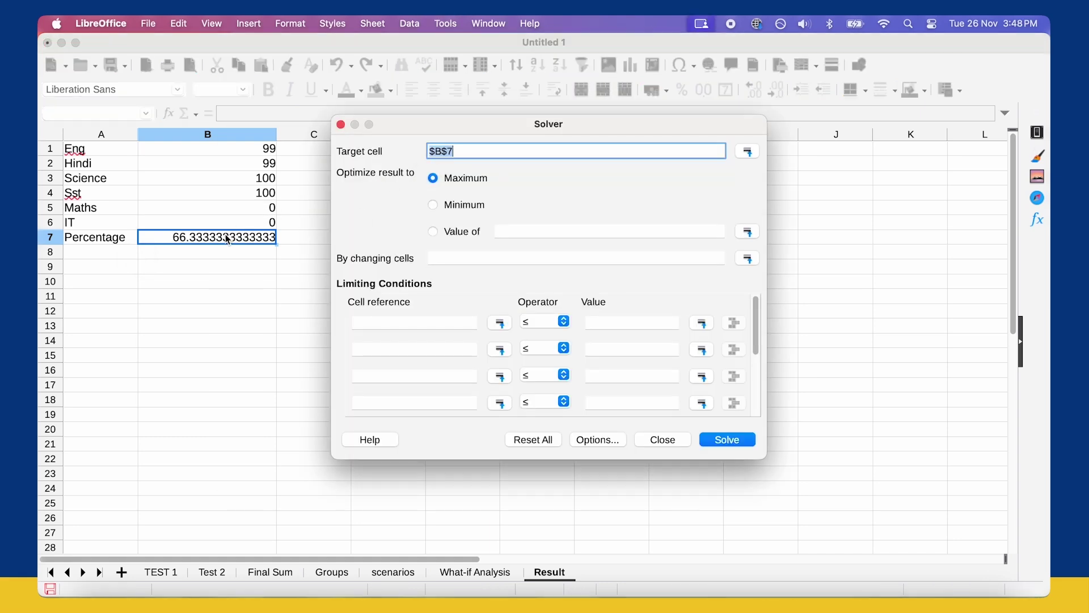
left_click(440, 233)
left_click(523, 227)
type("96")
left_click(448, 260)
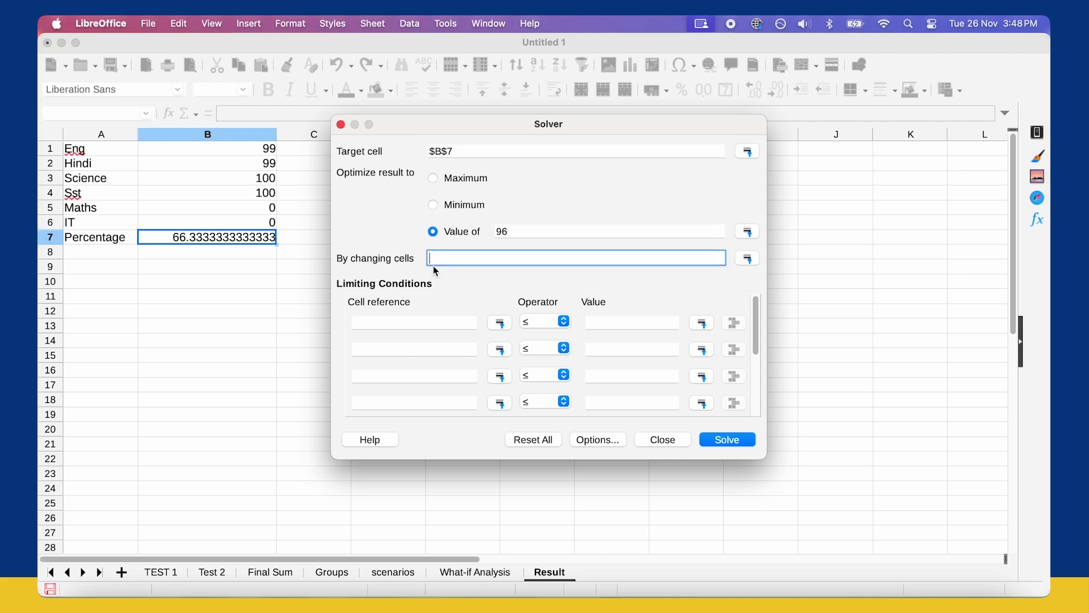
left_click_drag(273, 230, 262, 208)
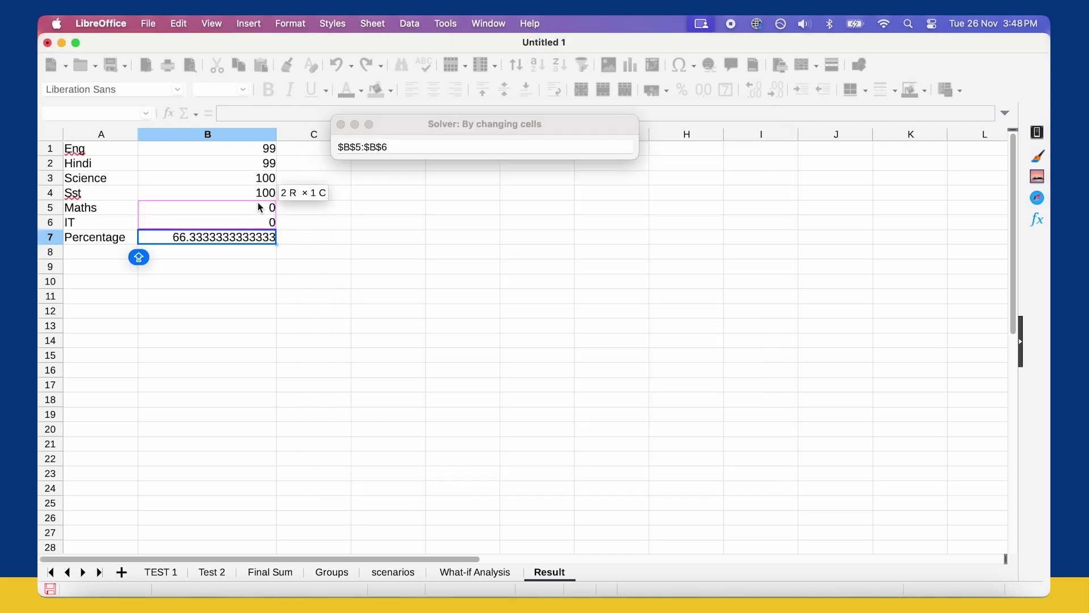
Add Solver limiting conditions for the Maths mark in B5: at most 90 and at least 70.
left_click(426, 324)
left_click(269, 210)
left_click(604, 324)
type("90")
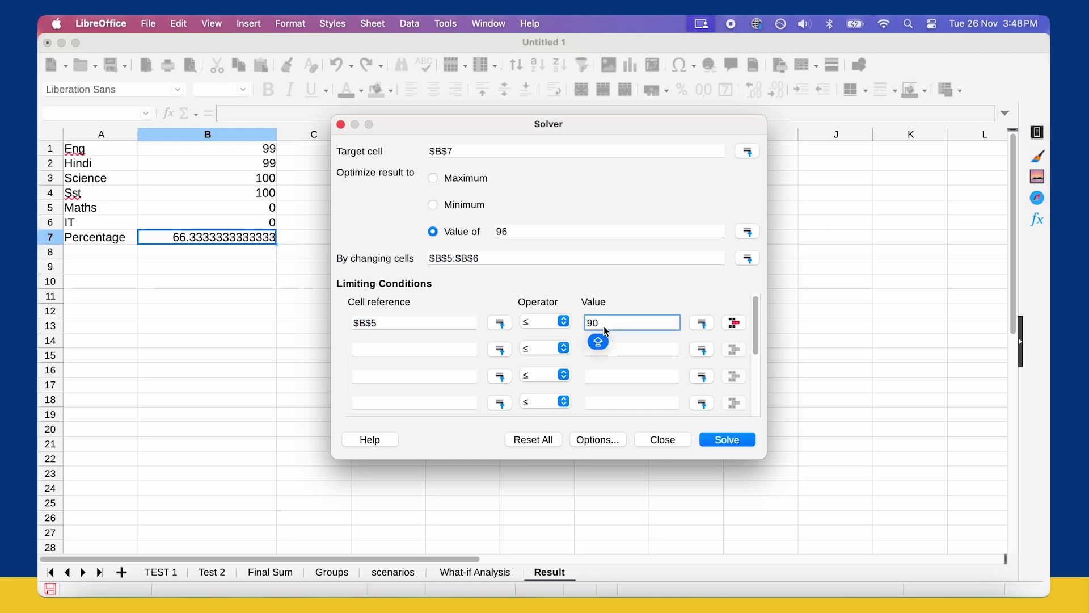
left_click(425, 350)
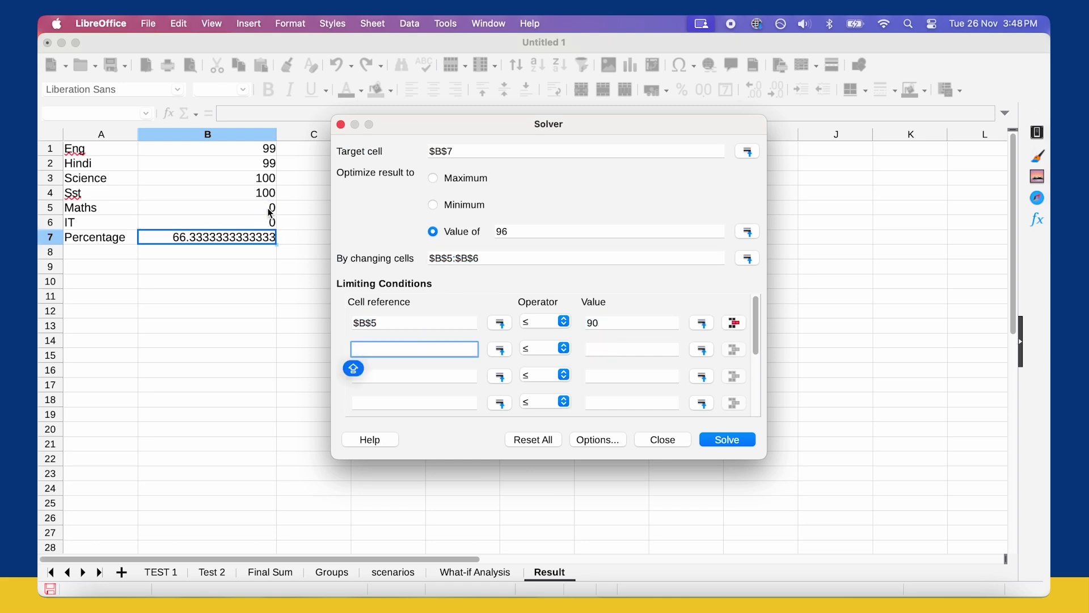
left_click(270, 211)
left_click(564, 349)
left_click(531, 311)
left_click(613, 349)
type("70")
Add Solver limiting conditions keeping the IT mark in B6 at most 100 and at least 95, and solve and accept the solution.
left_click(355, 375)
left_click(260, 227)
left_click(591, 371)
type("100")
left_click(414, 401)
left_click(267, 224)
left_click(625, 404)
type("96")
left_click(564, 402)
left_click(534, 365)
key("Tab")
type("95")
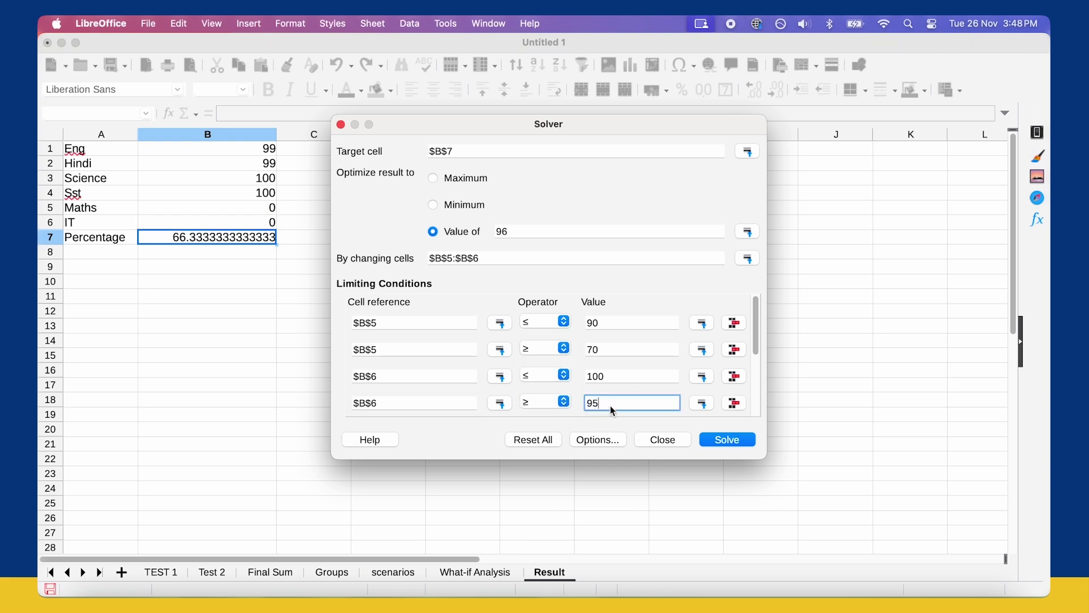
left_click(726, 440)
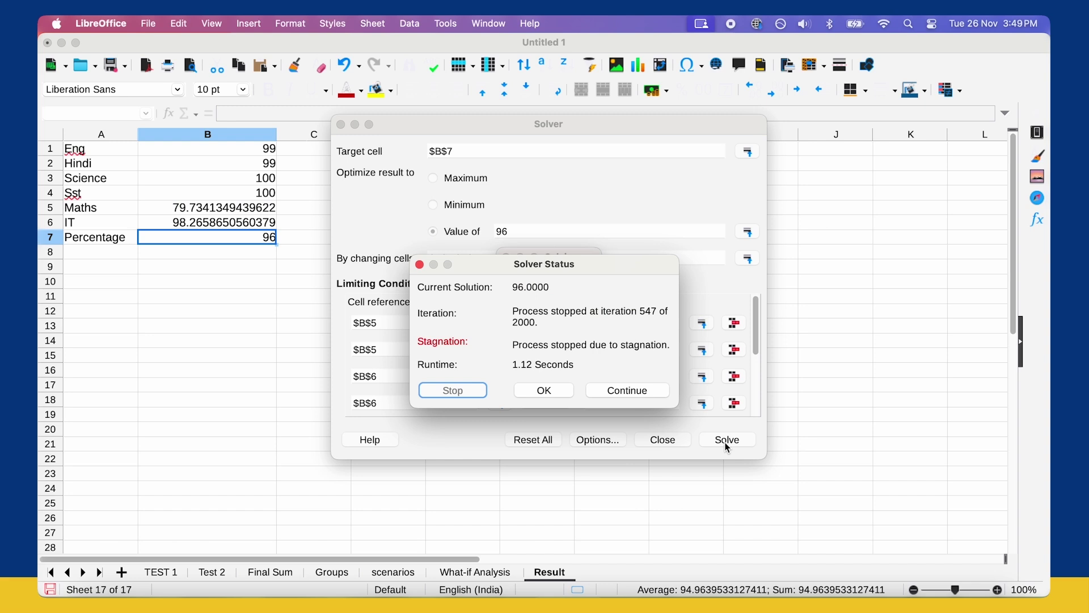
left_click(546, 392)
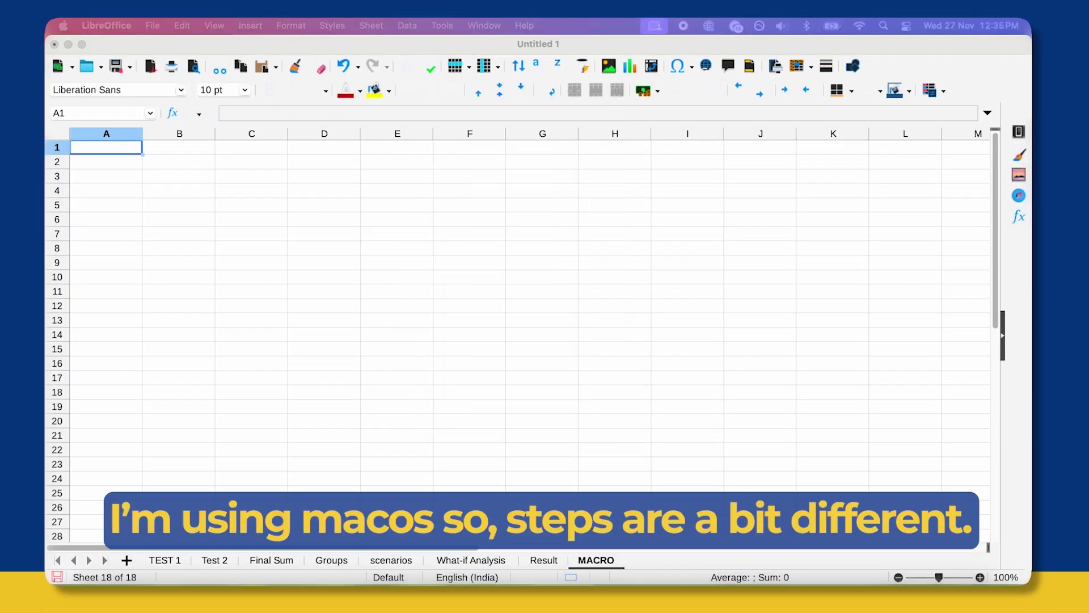
Enable macro recording in the Advanced program options and apply the change.
key("super+comma")
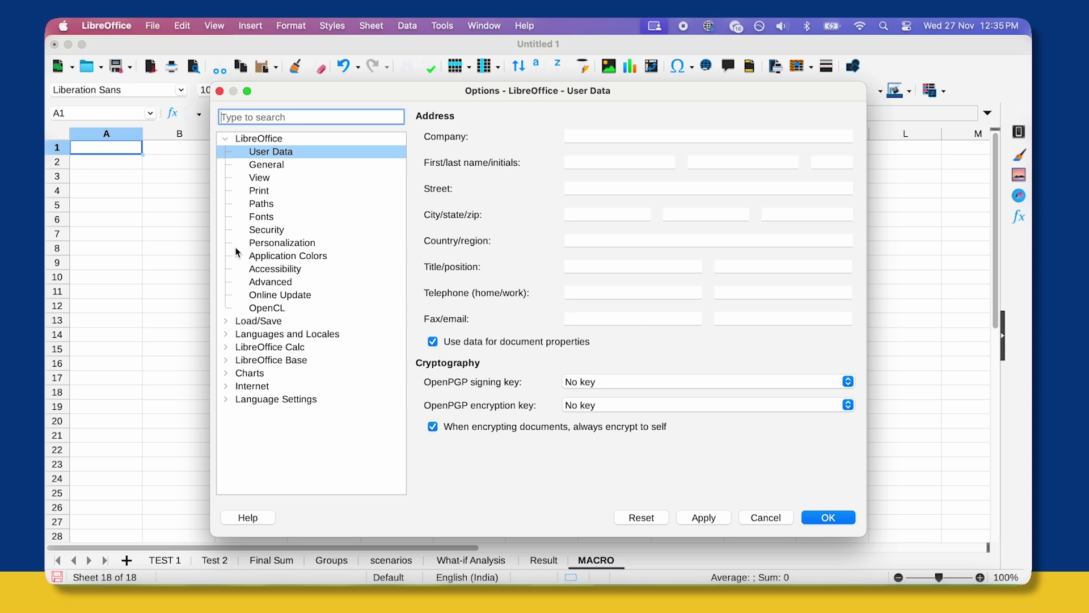
left_click(266, 284)
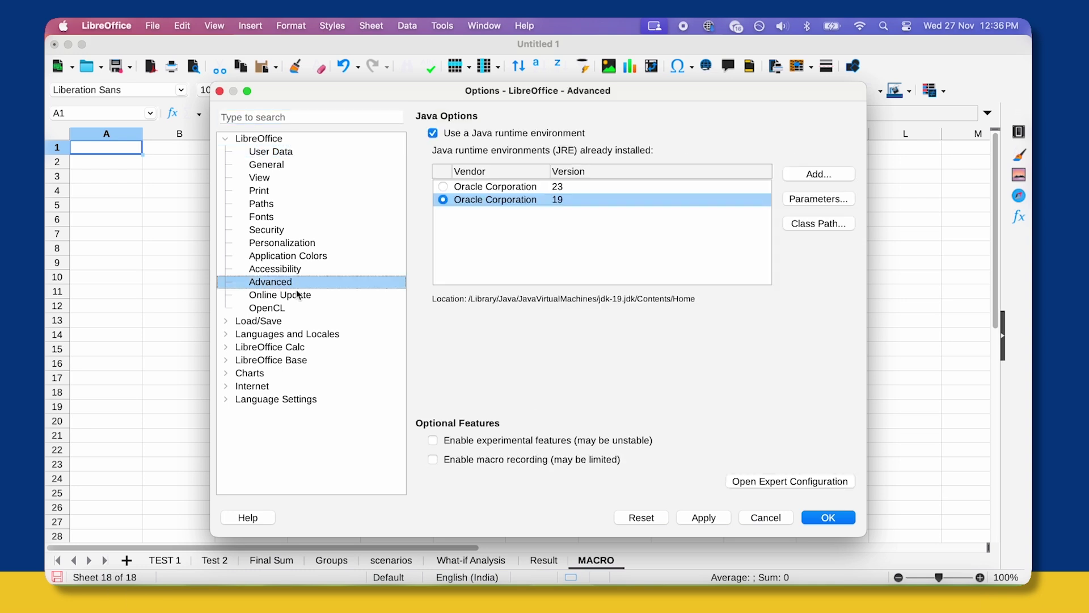
left_click(433, 460)
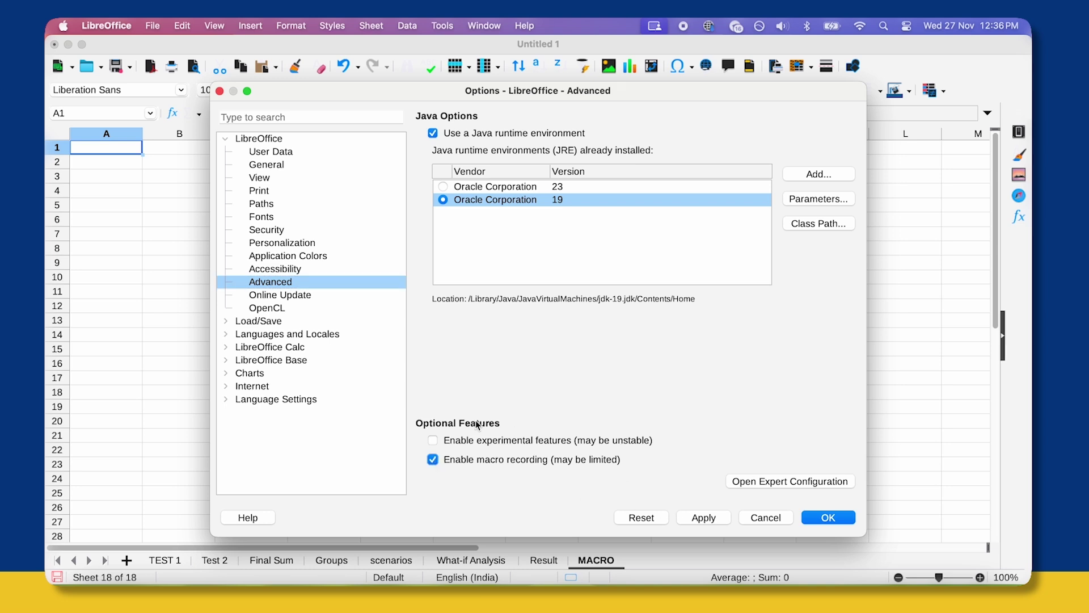
left_click(829, 515)
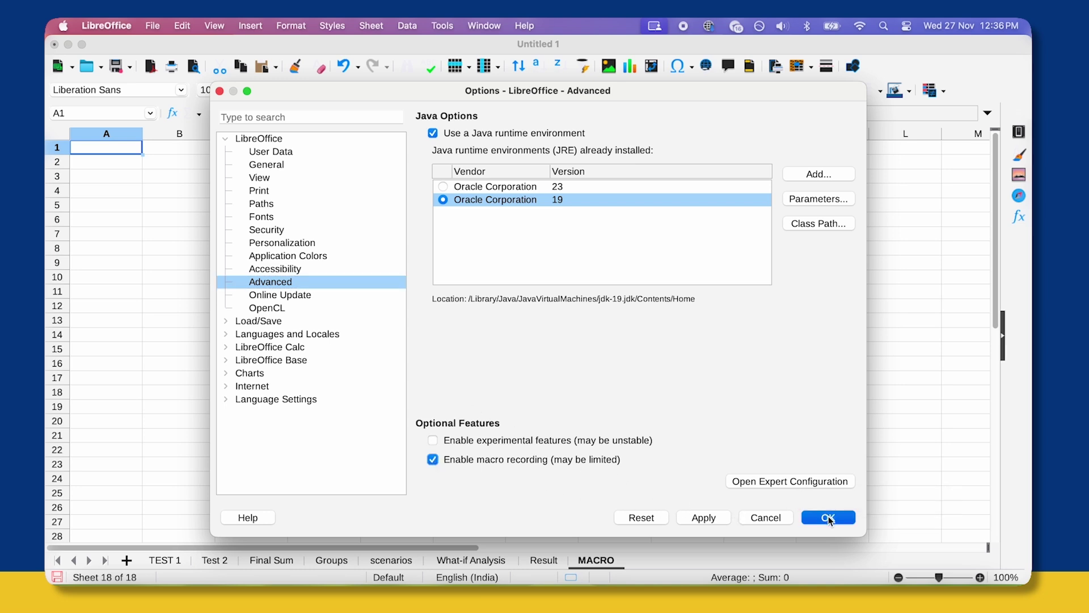
Start recording a macro on the MACRO sheet and select cell A1.
left_click(443, 26)
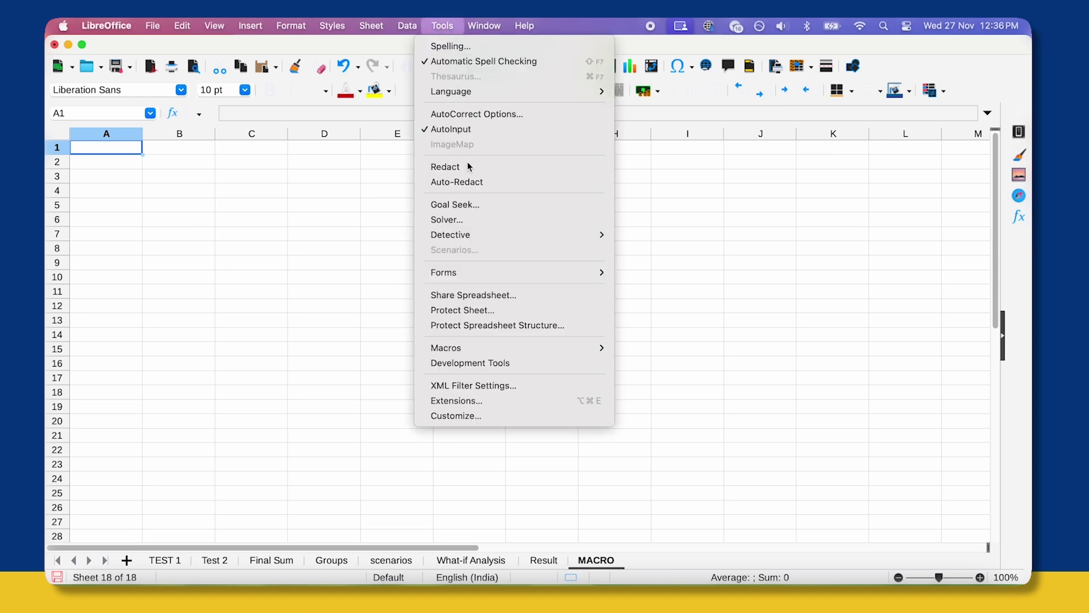
mouse_move(509, 347)
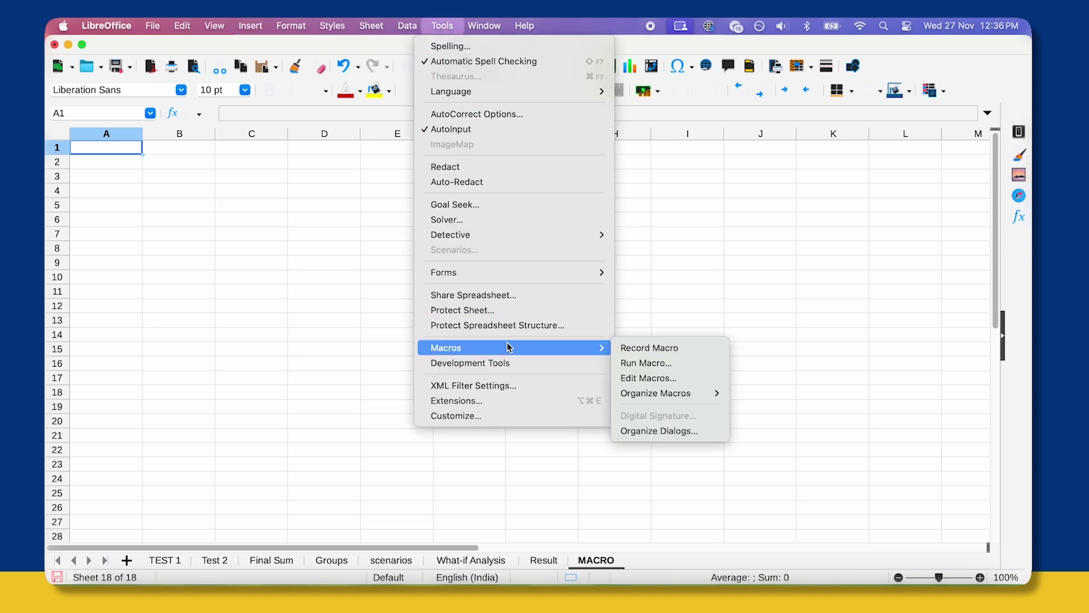
left_click(637, 355)
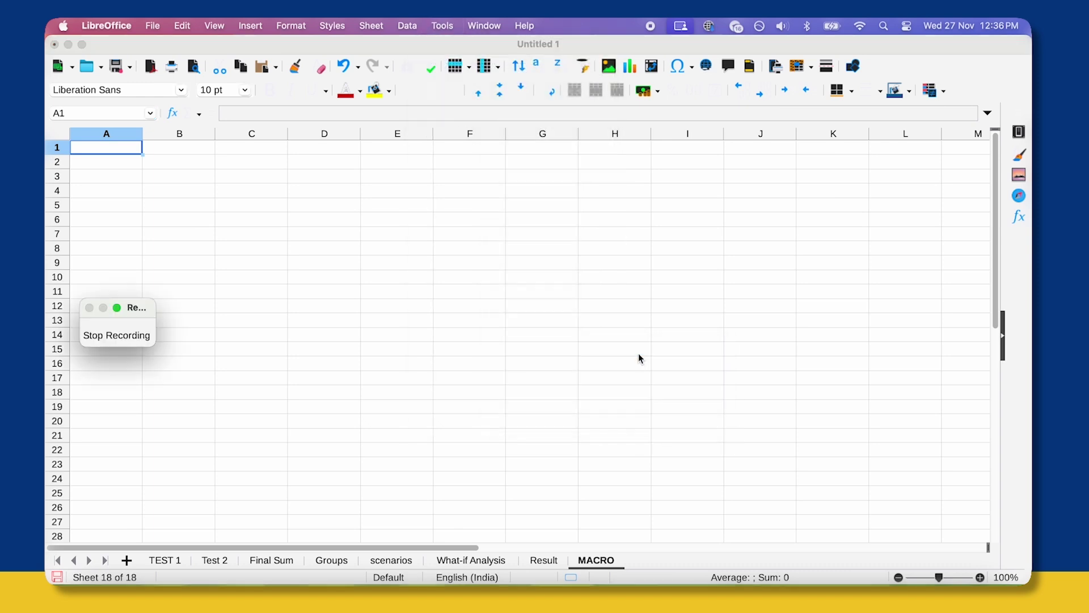
left_click(115, 149)
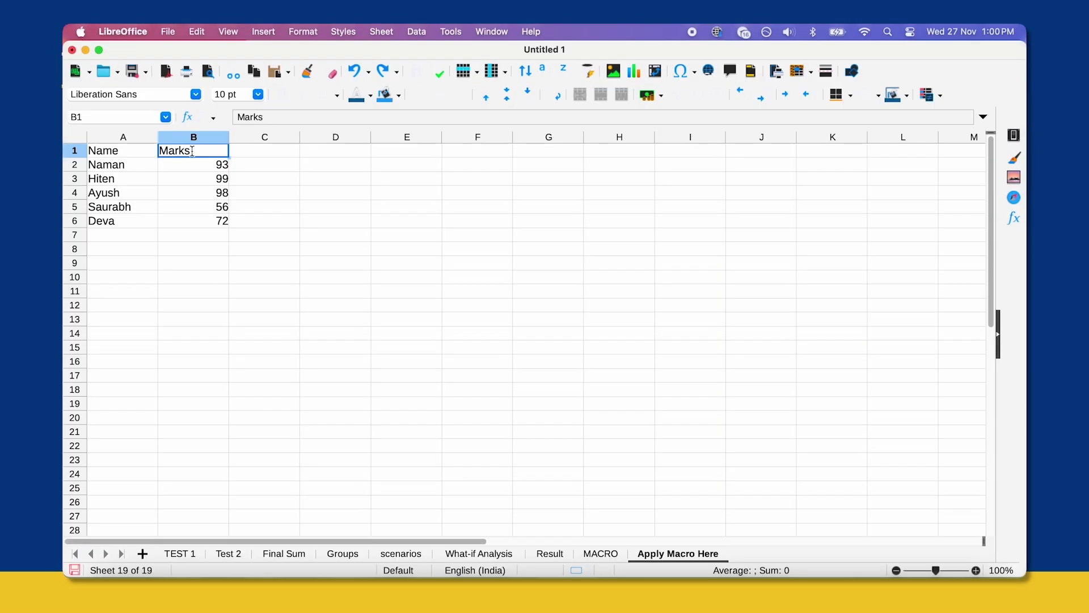
Start recording a macro on the Apply Macro Here sheet and make the header cells Marks and Name bold.
left_click(450, 32)
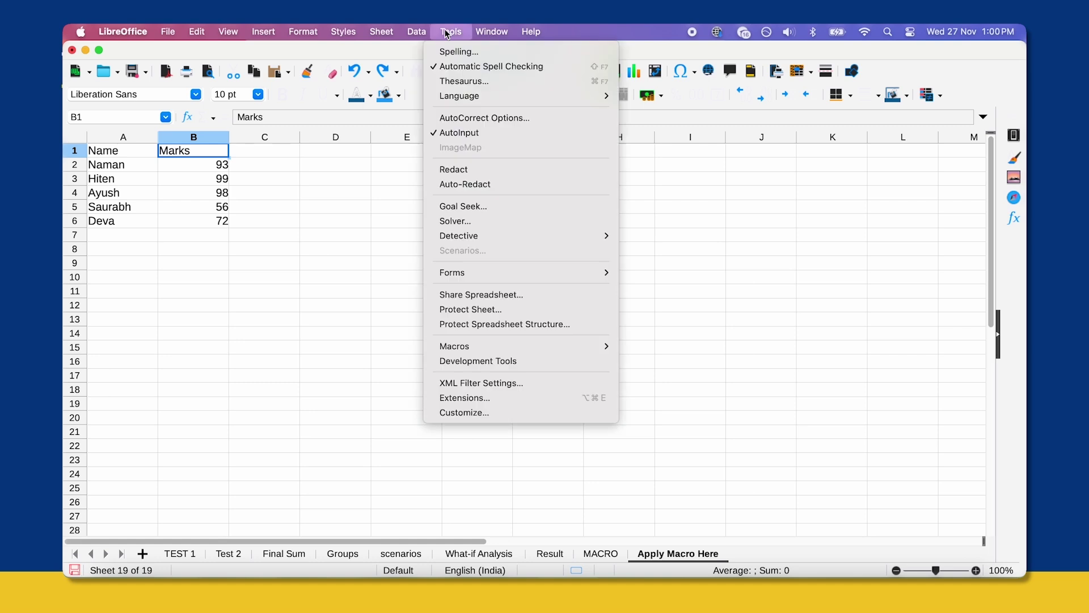
mouse_move(549, 349)
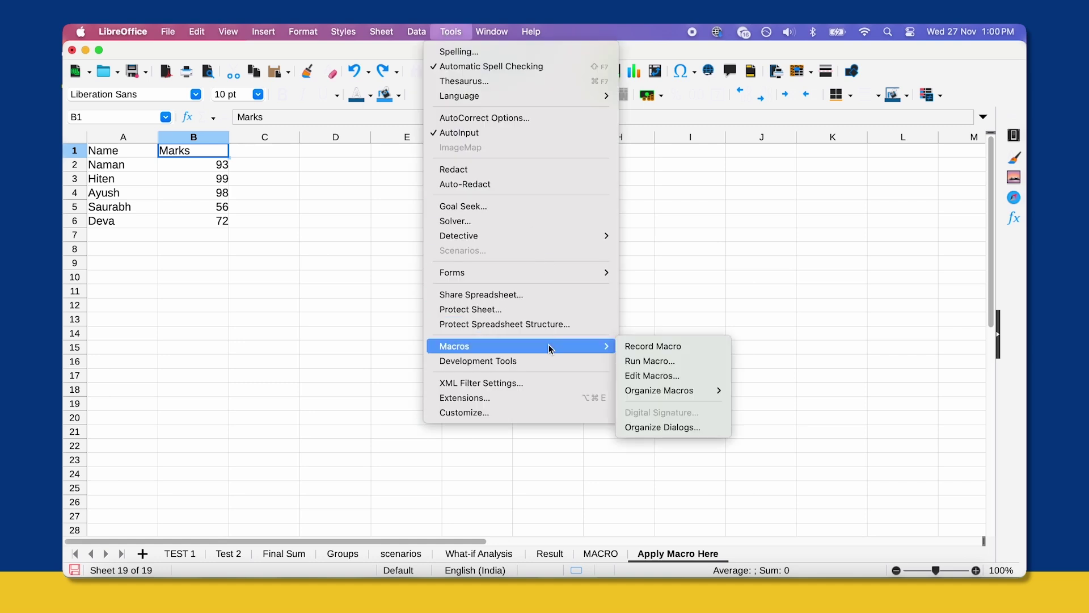
left_click(652, 346)
left_click(202, 155)
key("ctrl+b")
left_click(122, 154)
key("ctrl+b")
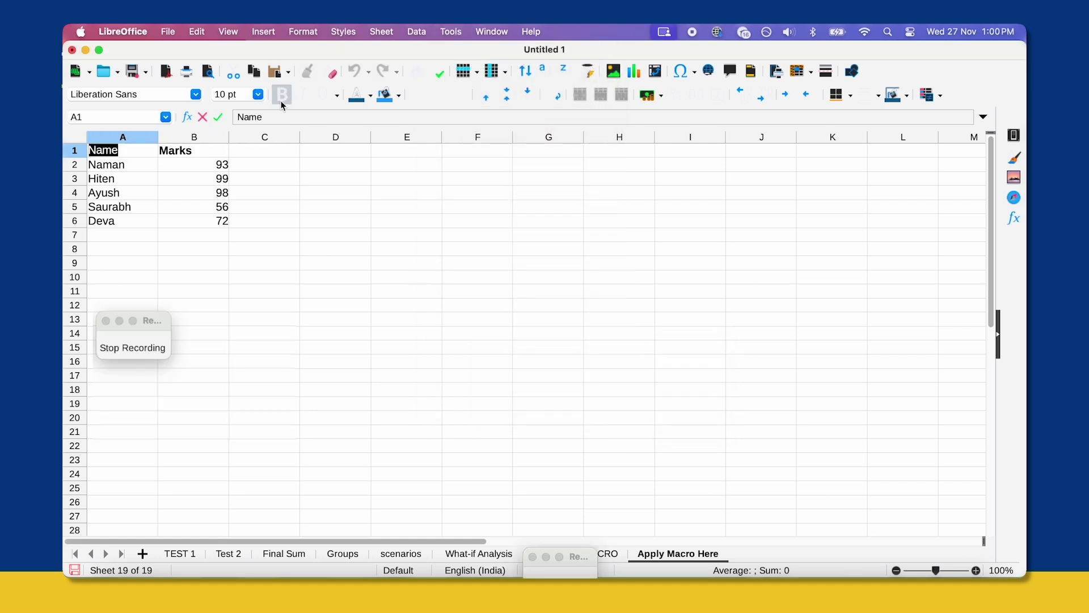
Fill the header cells A1:B1 with the current blue background colour.
left_click(217, 153)
left_click(134, 157, "shift")
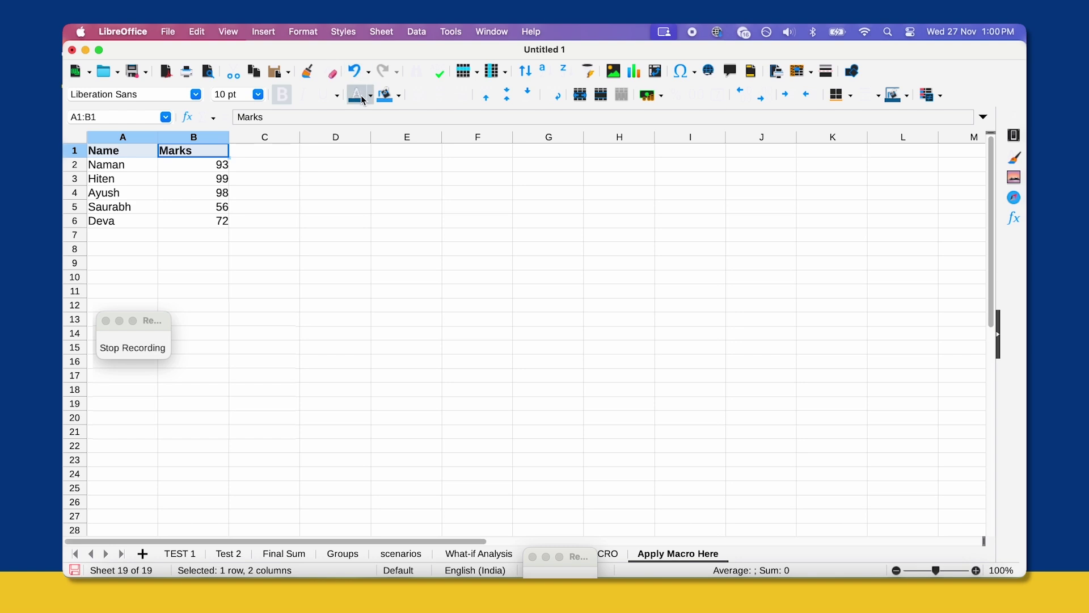
left_click(388, 95)
Apply cell borders to the data range A2:B6 below the headers.
left_click(149, 170)
left_click_drag(150, 170, 141, 224)
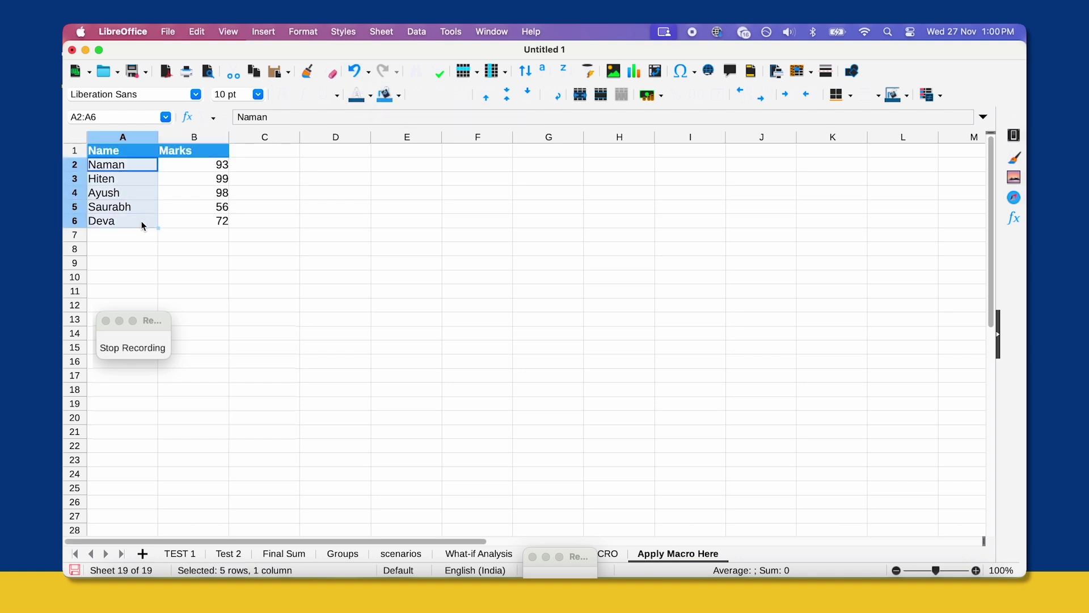
left_click(204, 220)
left_click(122, 165, "shift")
left_click(845, 94)
left_click(885, 148)
Name the recorded macro BEKAR in Module1 of the Standard library and save it.
left_click(451, 32)
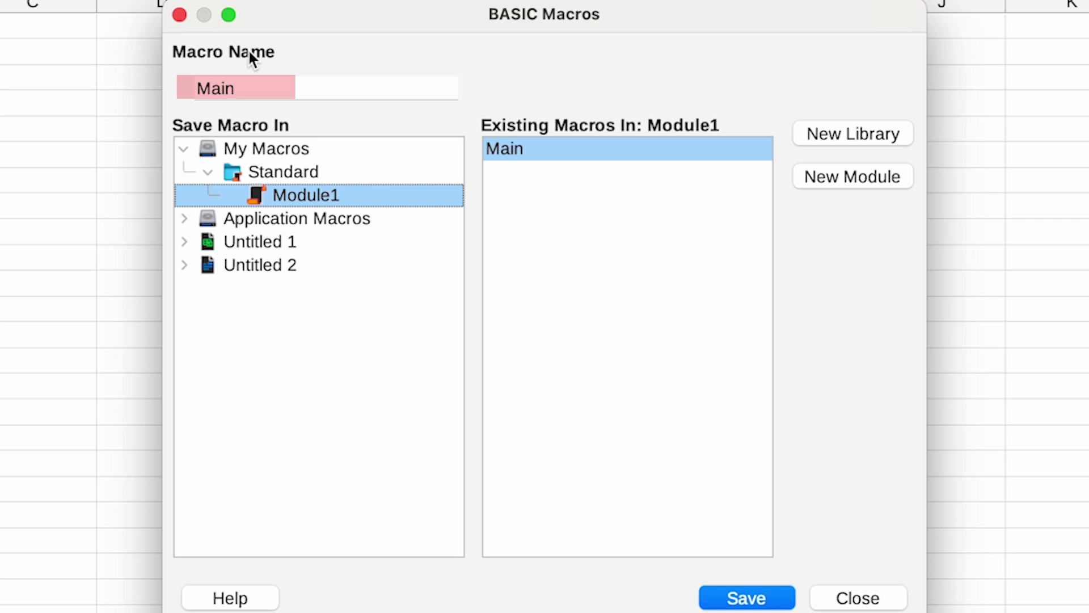
type("BE")
type("KAR")
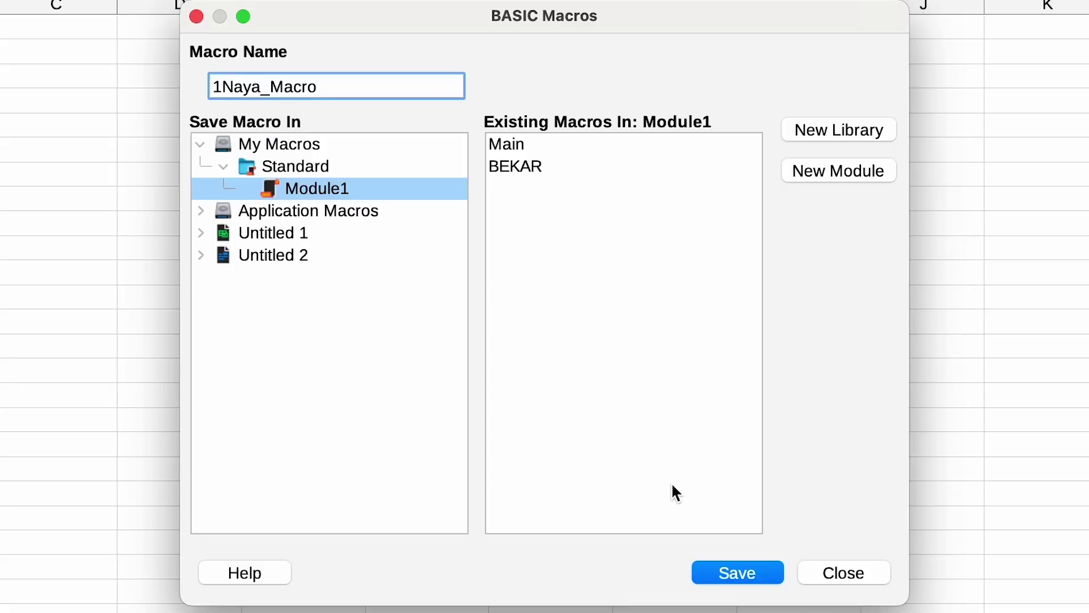
Try to save a macro as 1Naya_Macro in Module1, and remove the leading 1 from the name.
left_click(732, 577)
left_click(556, 352)
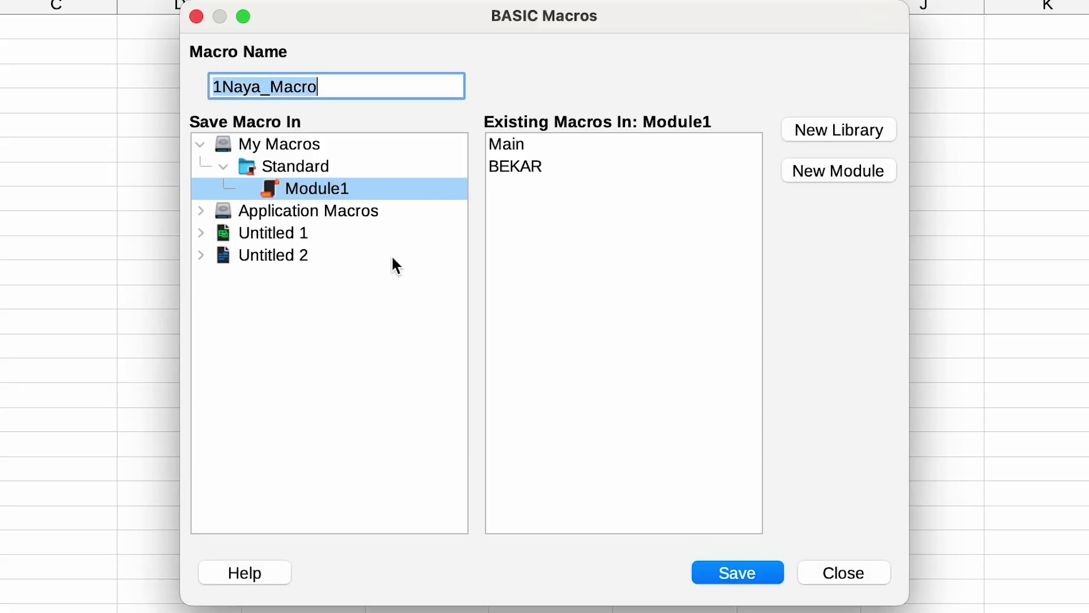
left_click(225, 87)
key("BackSpace")
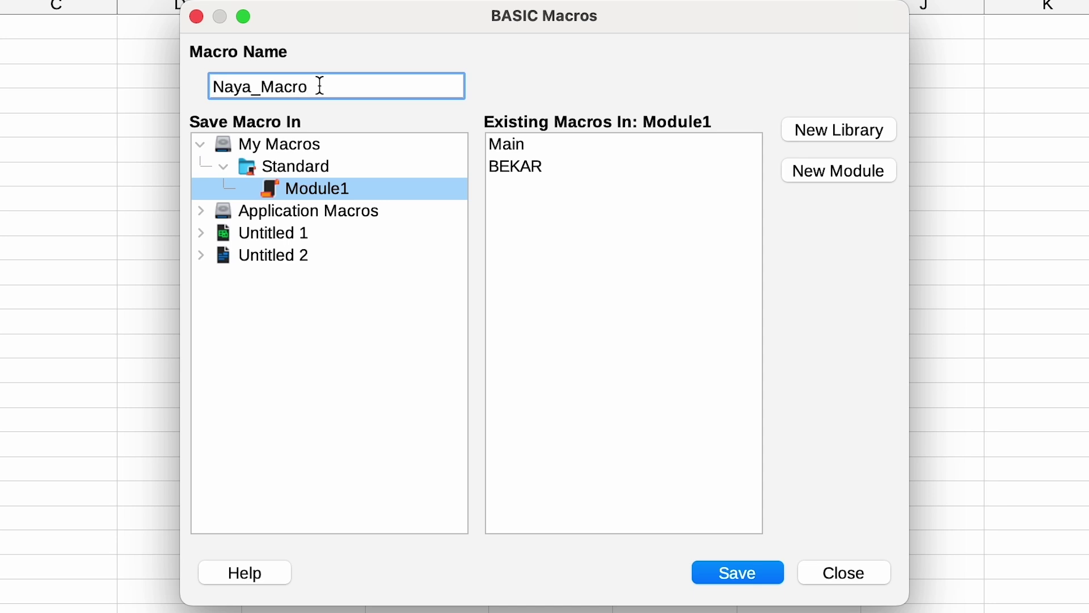
Try to save the macro with a $ added to the name Naya_Macro.
type("$")
left_click(727, 584)
left_click(562, 351)
Try to save the macro as Naya Macro with a space, and save it as Naya_Macro in Module1.
left_click(343, 86)
key("BackSpace")
key("BackSpace")
key("BackSpace")
key("BackSpace")
key("BackSpace")
key("BackSpace")
key("BackSpace")
type("Macro")
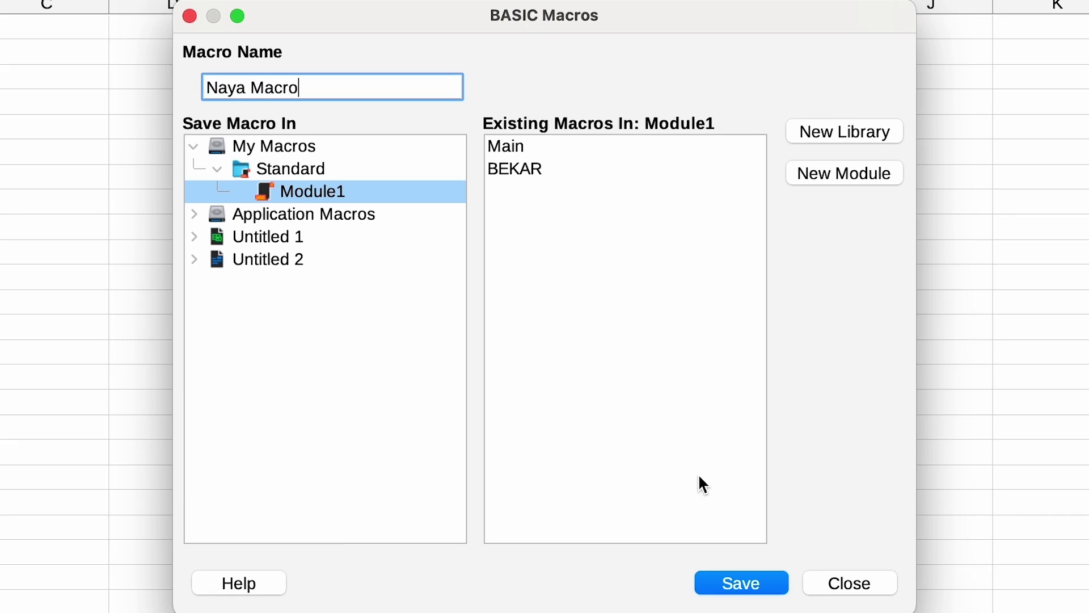
left_click(726, 584)
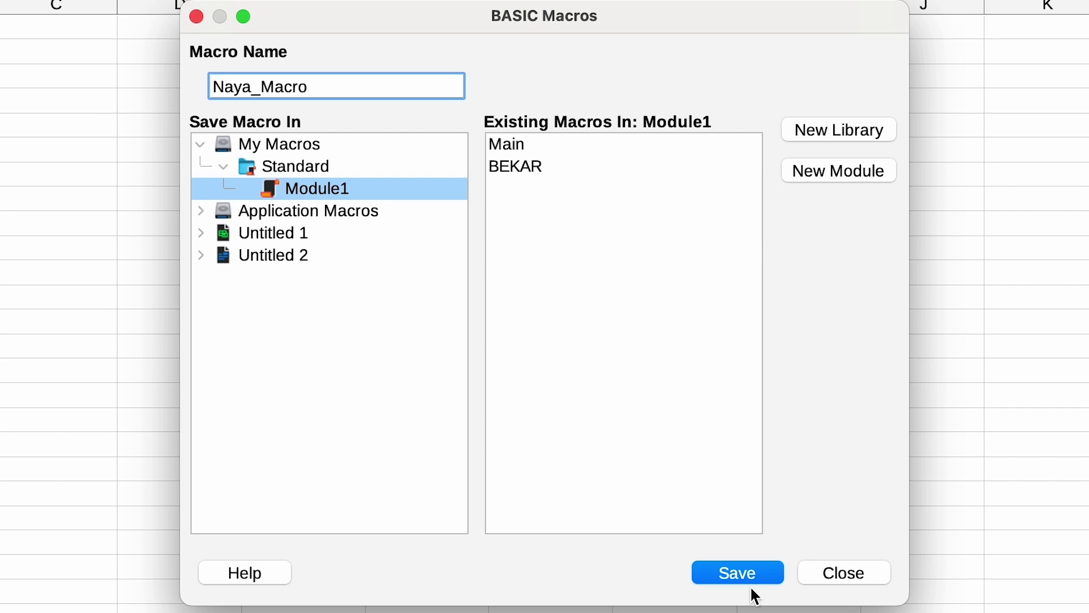
left_click(743, 583)
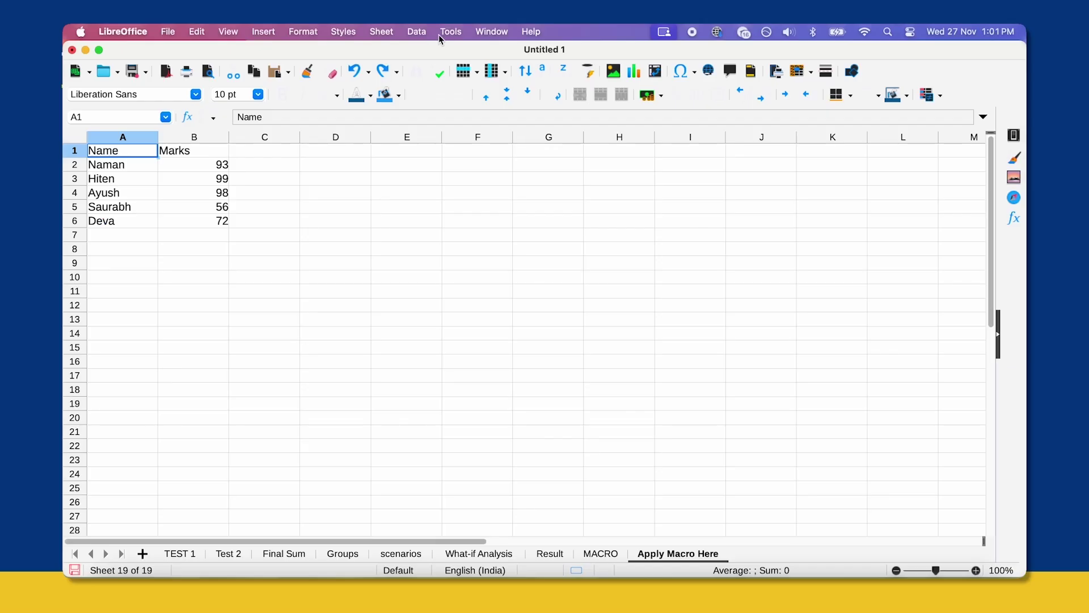
Run the macropapa macro from Module1 of the Standard library on the Apply Macro Here sheet's Name and Marks table.
left_click(447, 33)
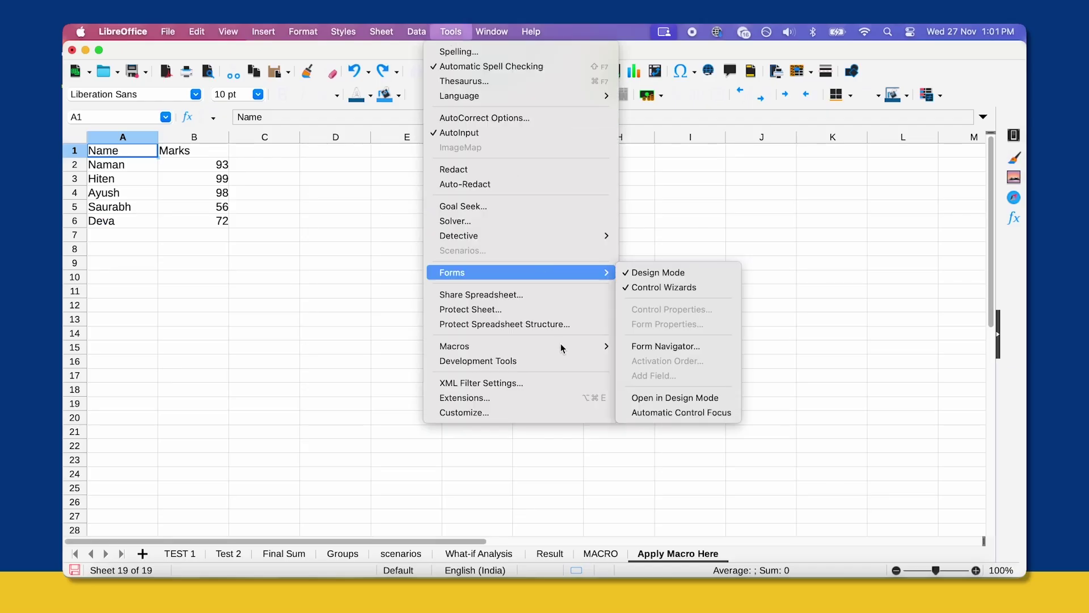
mouse_move(561, 348)
left_click(638, 361)
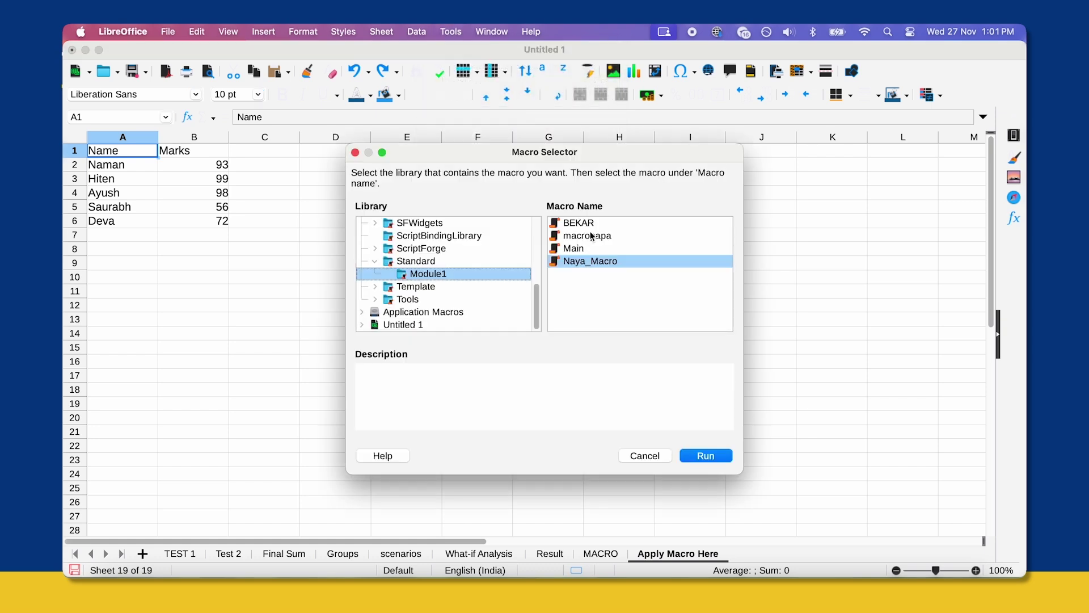
left_click(588, 235)
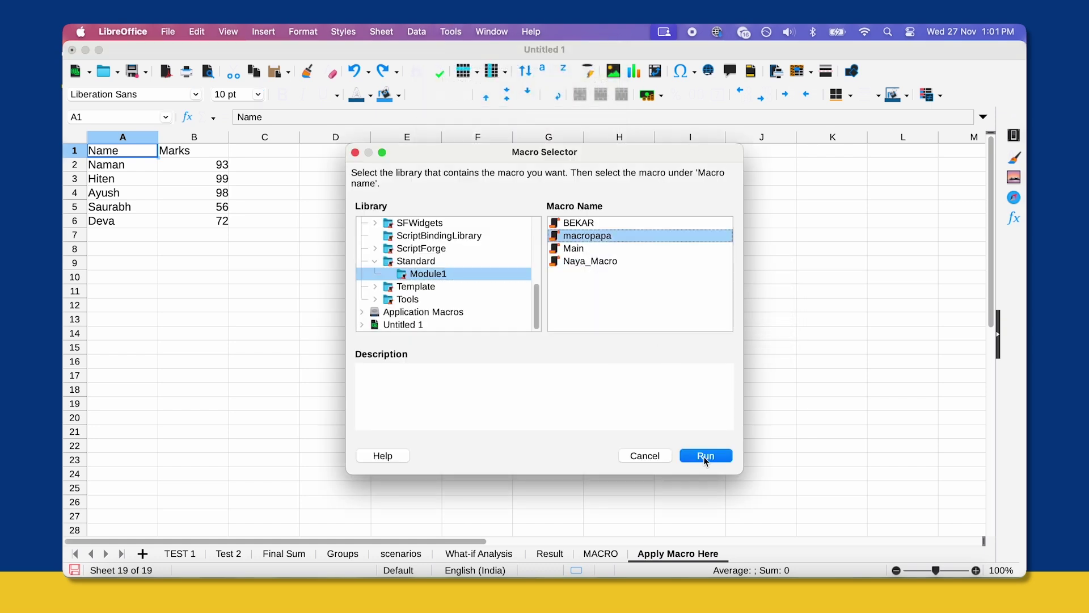
left_click(705, 458)
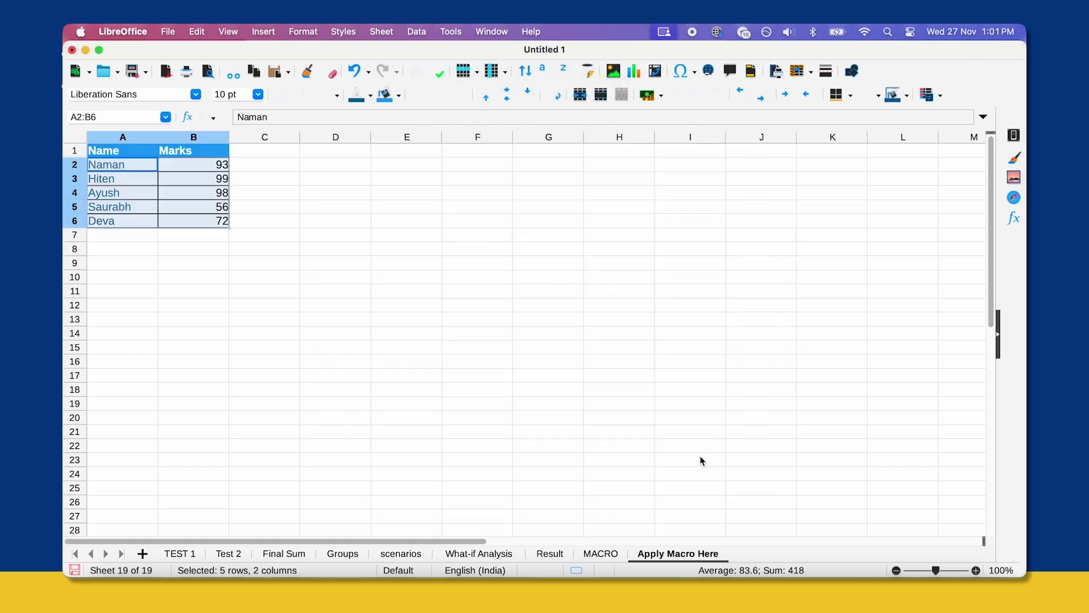
left_click(221, 214)
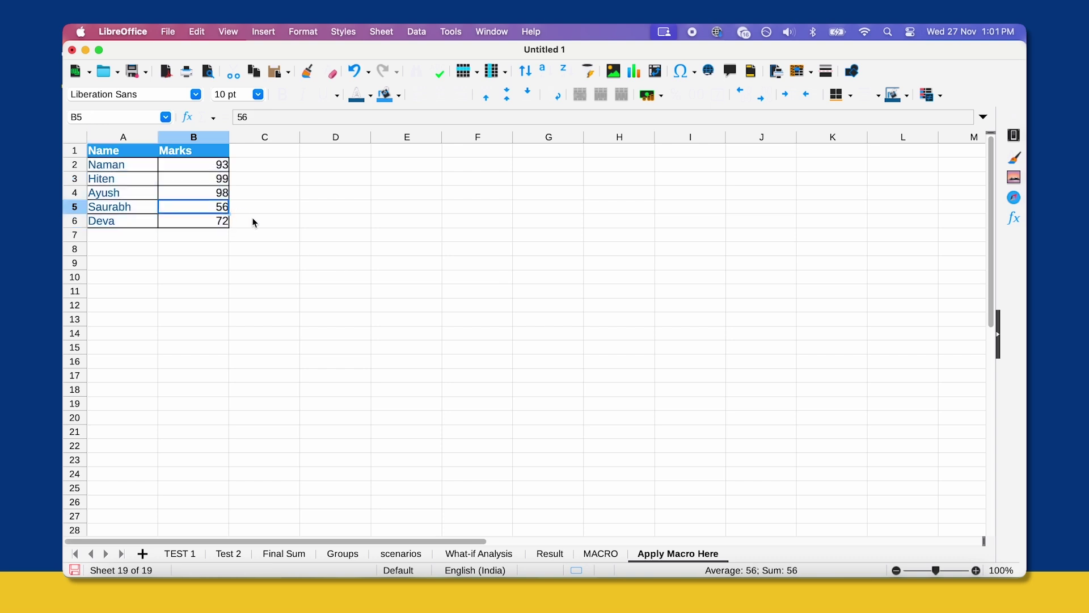
left_click(253, 222)
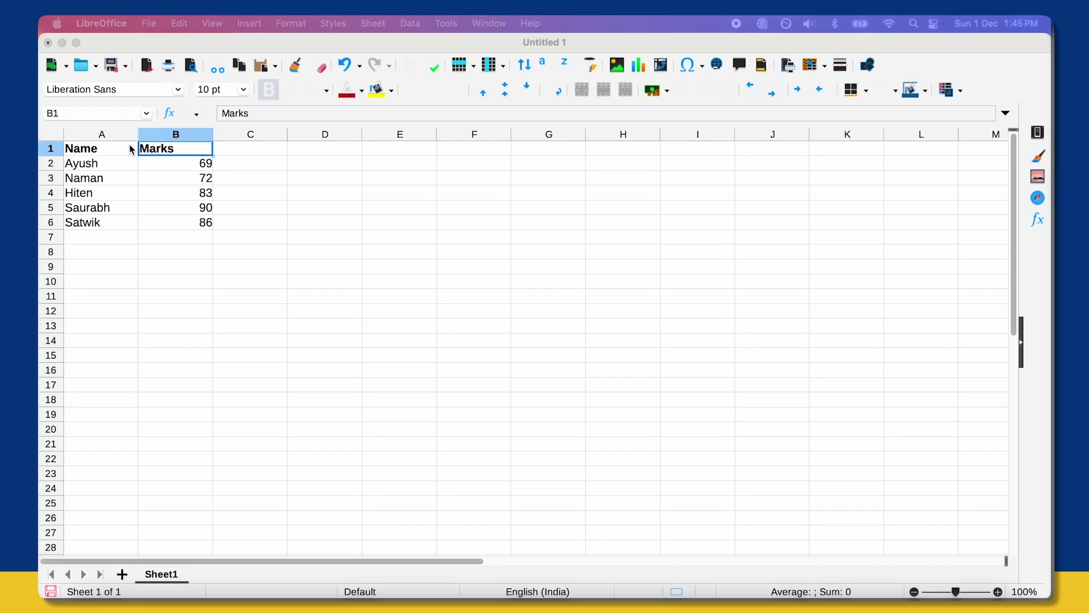
Create a macro library named newlibrary under My Macros & Dialogs using the Basic Macro Organizer.
left_click(129, 146)
left_click(446, 24)
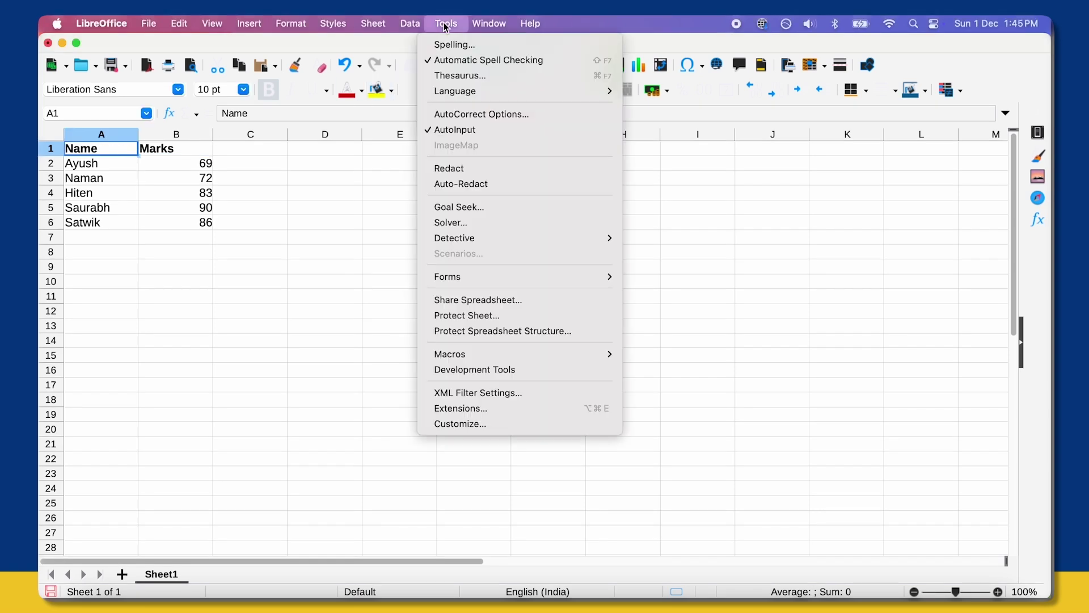
mouse_move(517, 357)
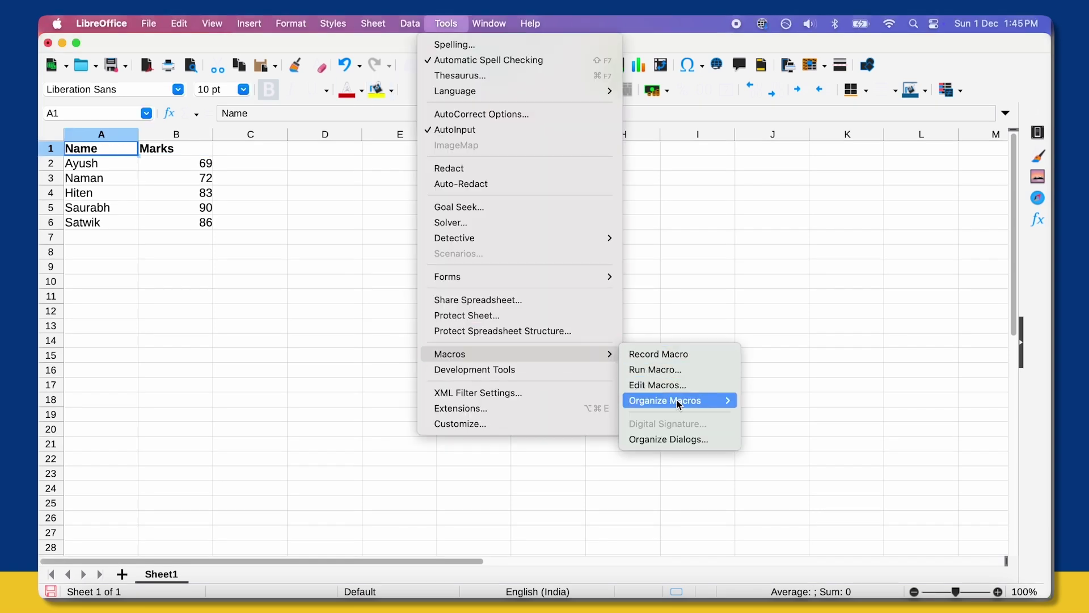
mouse_move(680, 403)
left_click(774, 407)
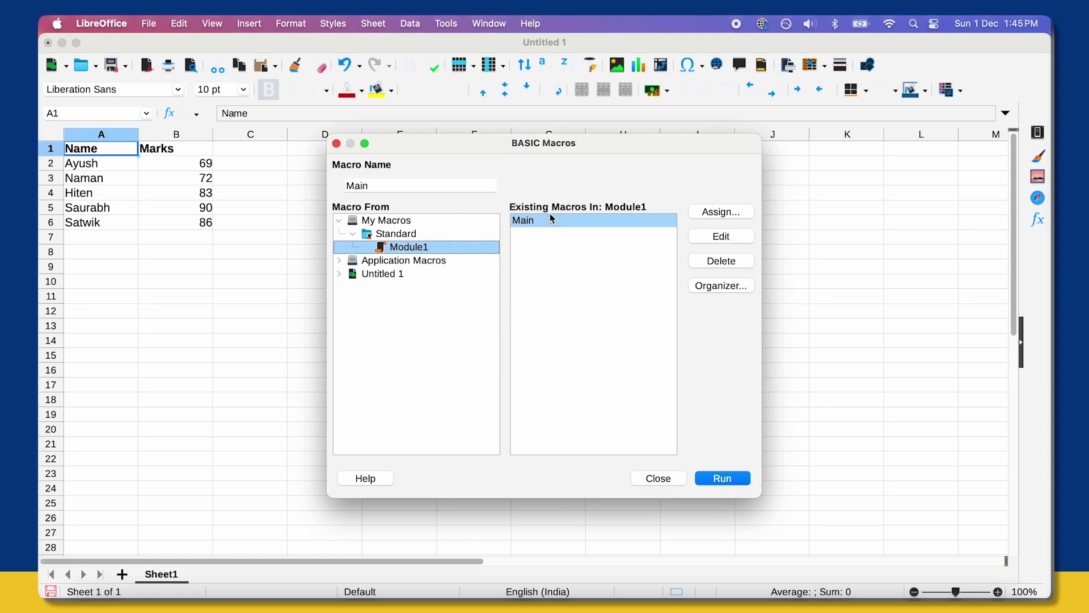
left_click(719, 292)
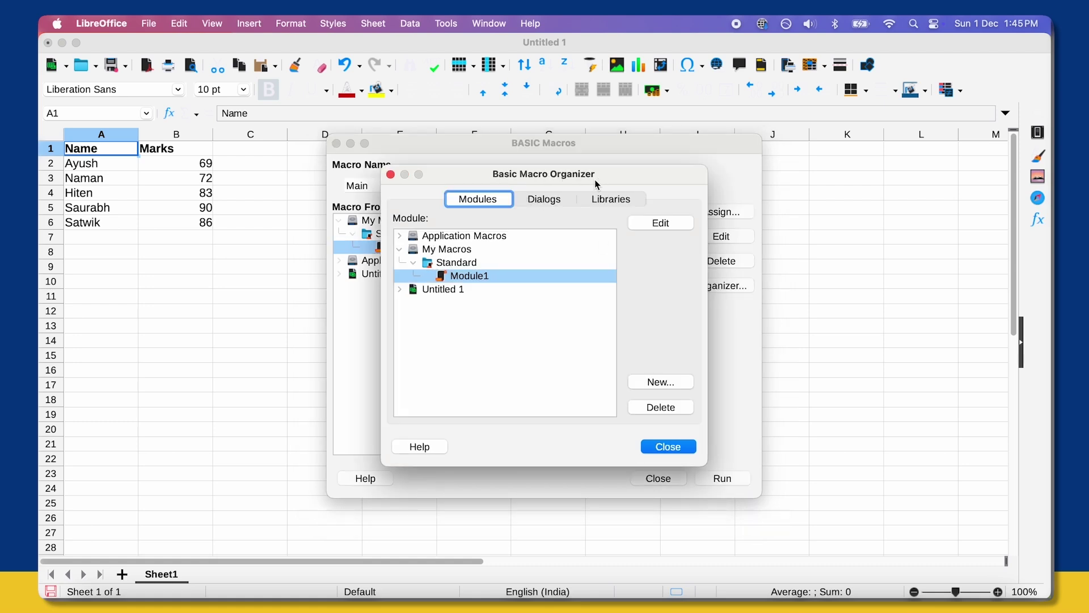
left_click(606, 199)
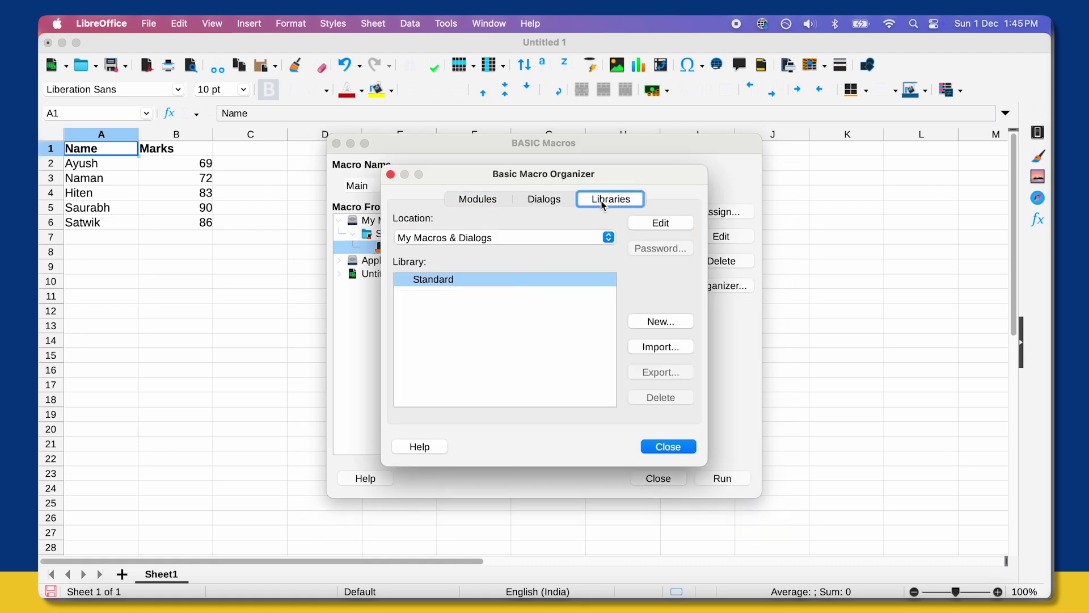
left_click(658, 321)
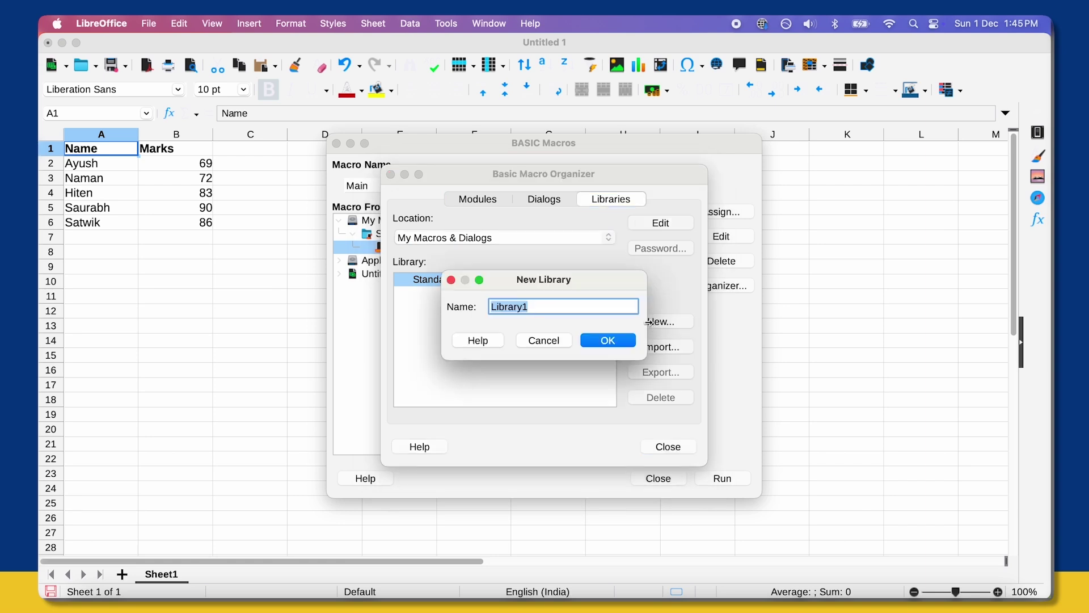
type("newlibrary")
key("Return")
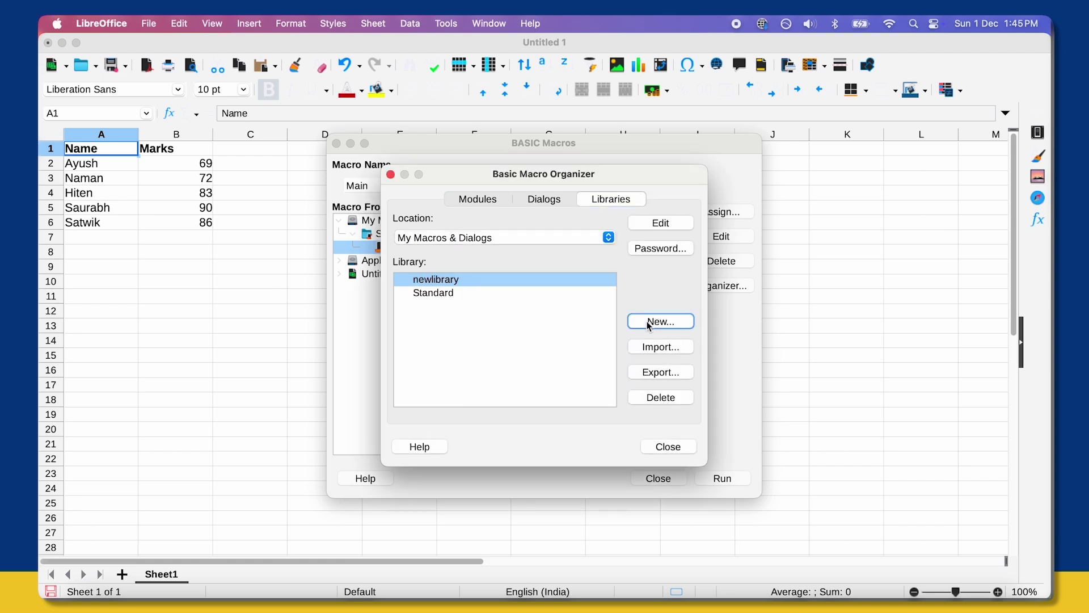
Add a module named newmodule to the Standard library and close the macro dialogs.
left_click(480, 200)
left_click(677, 386)
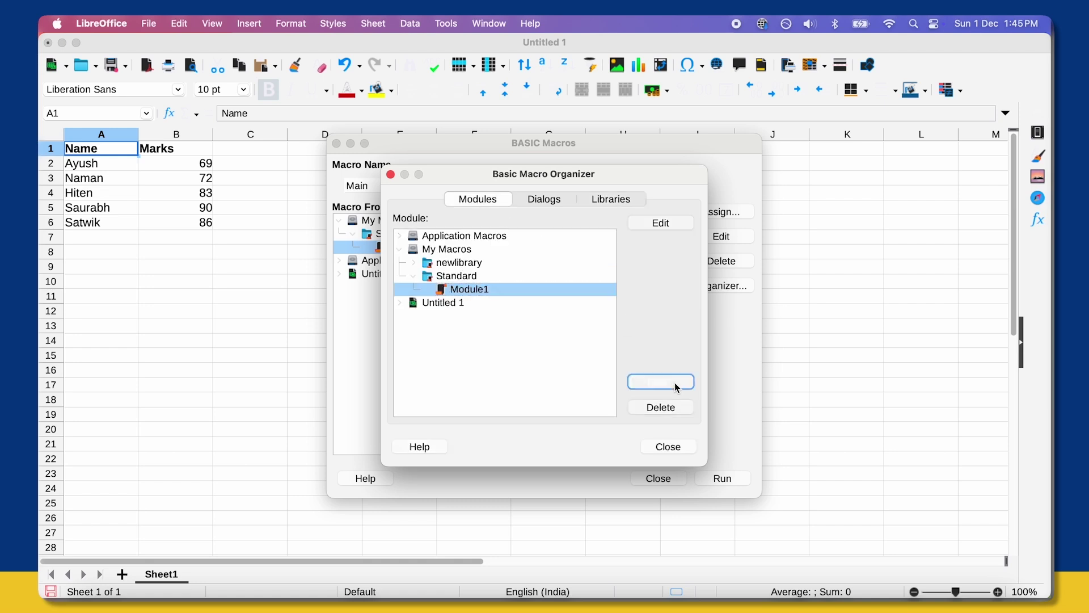
type("newmodule")
key("Return")
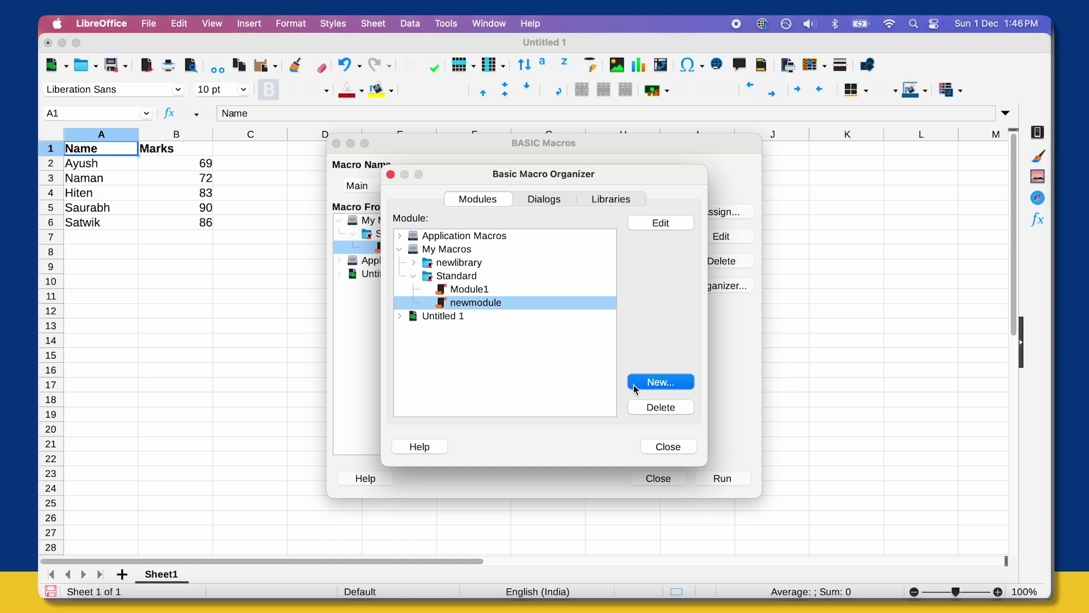
left_click(668, 449)
left_click(664, 480)
Extend the selection to A1:C6, end the macro recording, and choose newmodule in the Standard library as the save location.
left_click(250, 222, "shift")
left_click(446, 23)
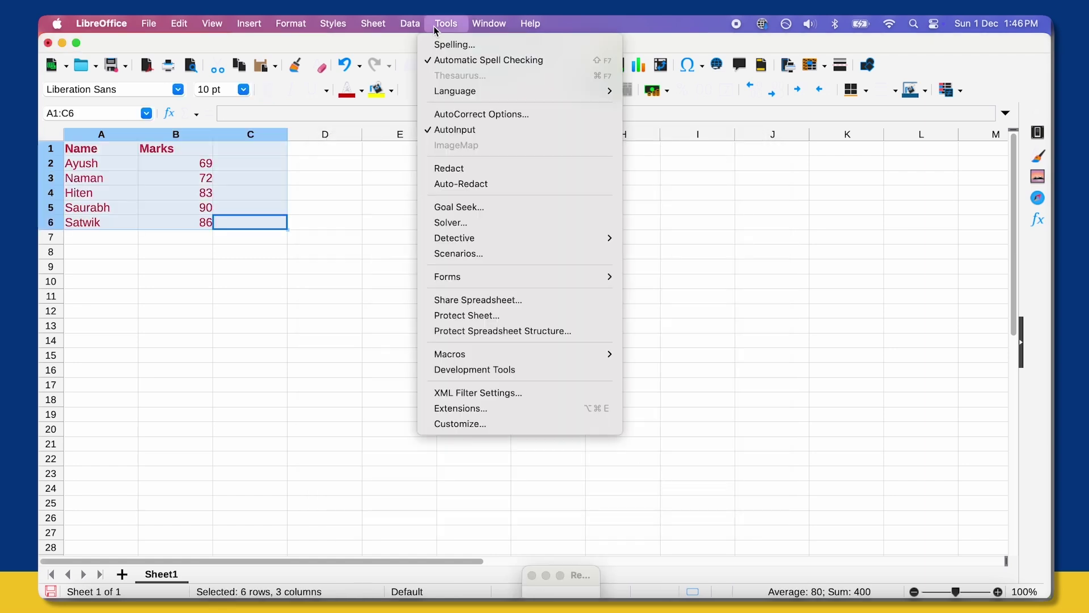
mouse_move(569, 357)
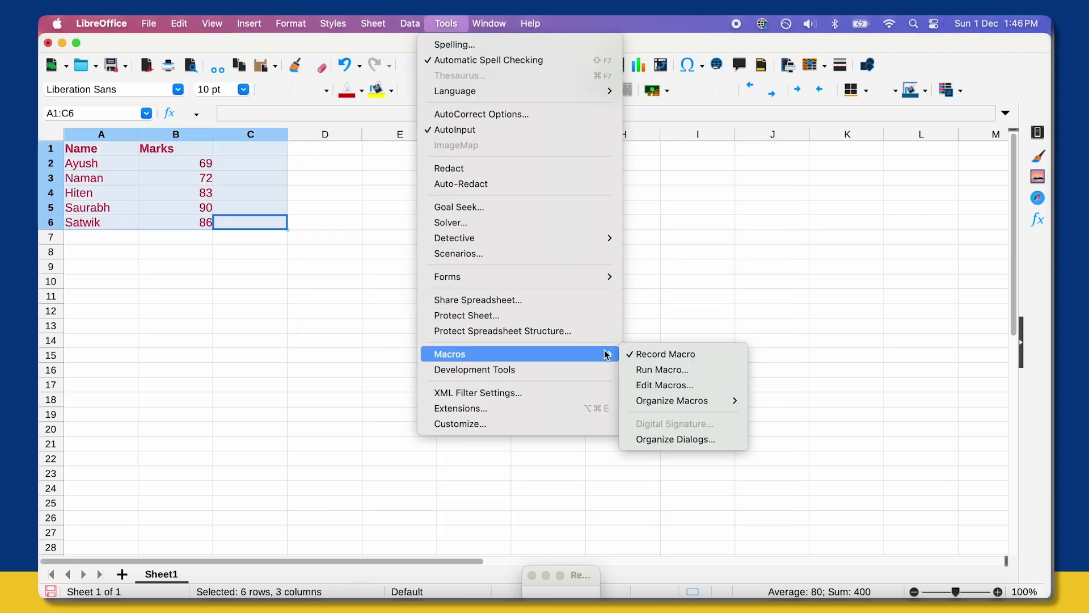
left_click(646, 354)
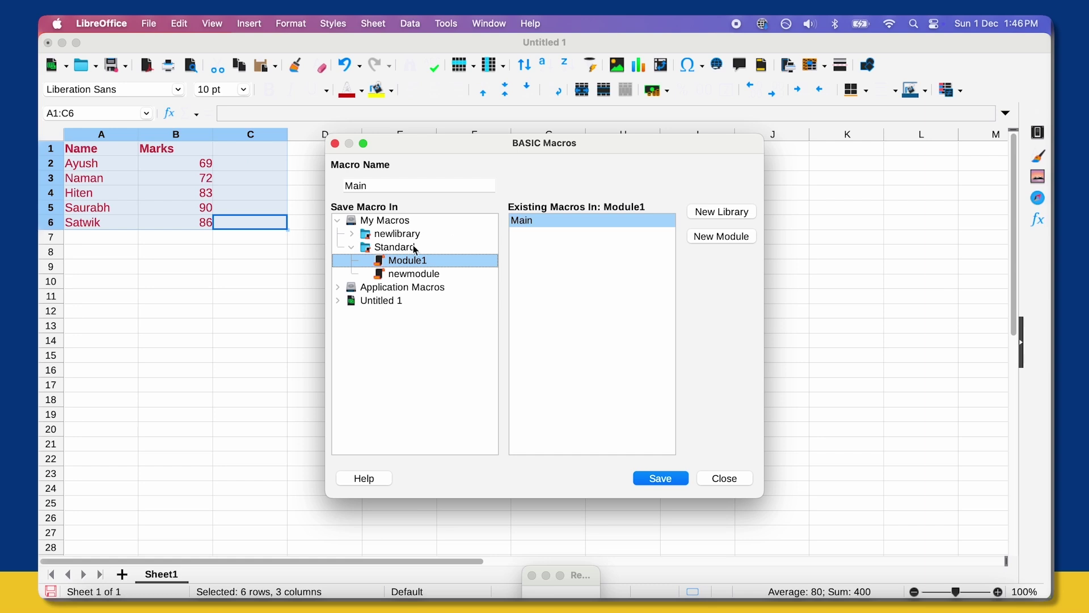
left_click(381, 234)
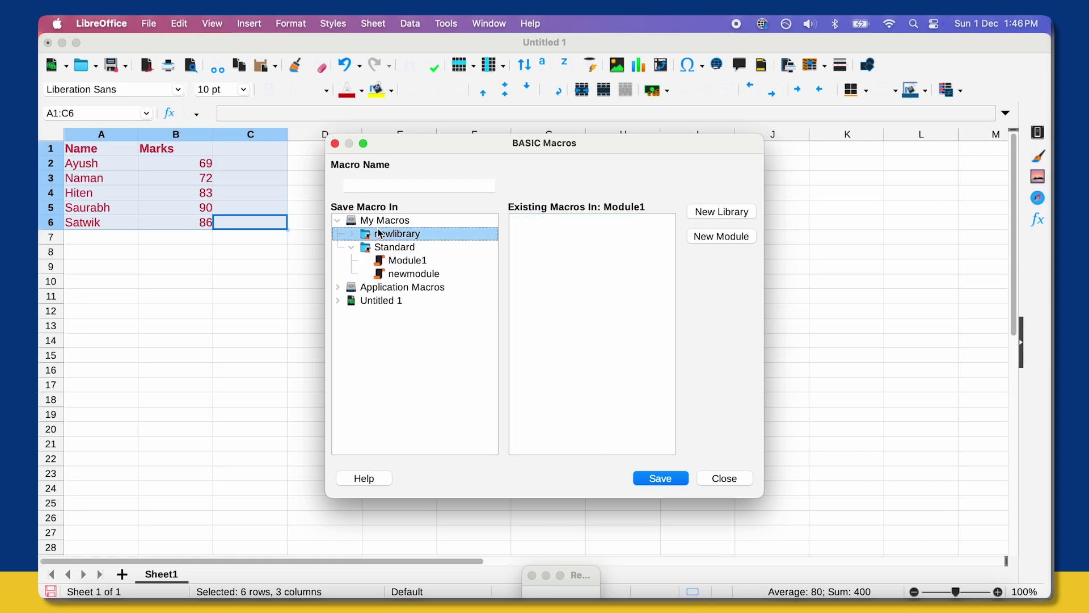
left_click(399, 262)
left_click(434, 276)
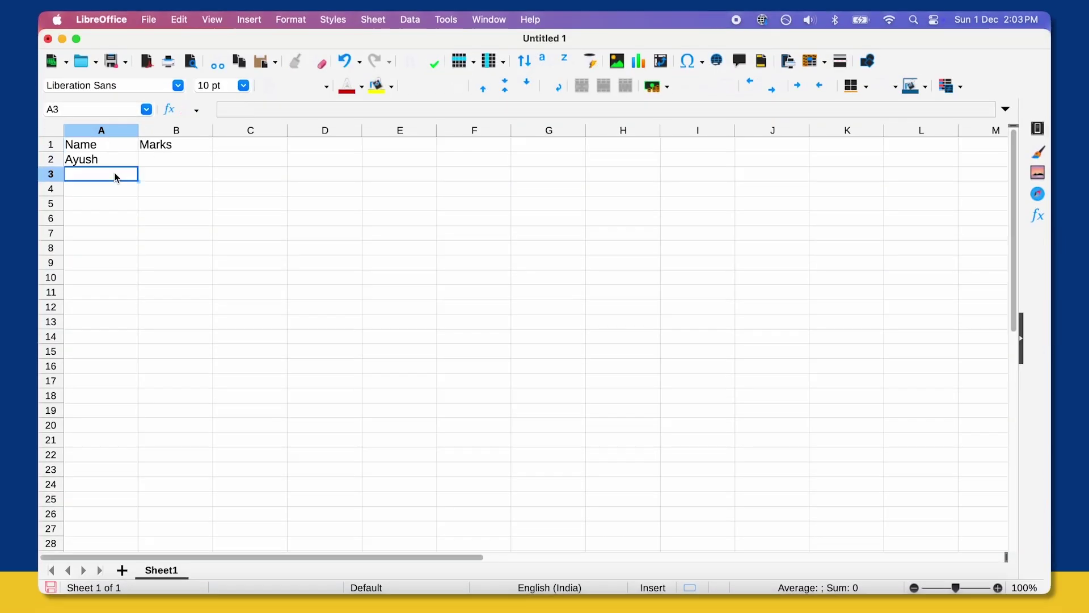
Enter the next two student names in cells A3 and A4 of the Name column.
type("Naman")
key("Return")
type("Hiten")
key("Return")
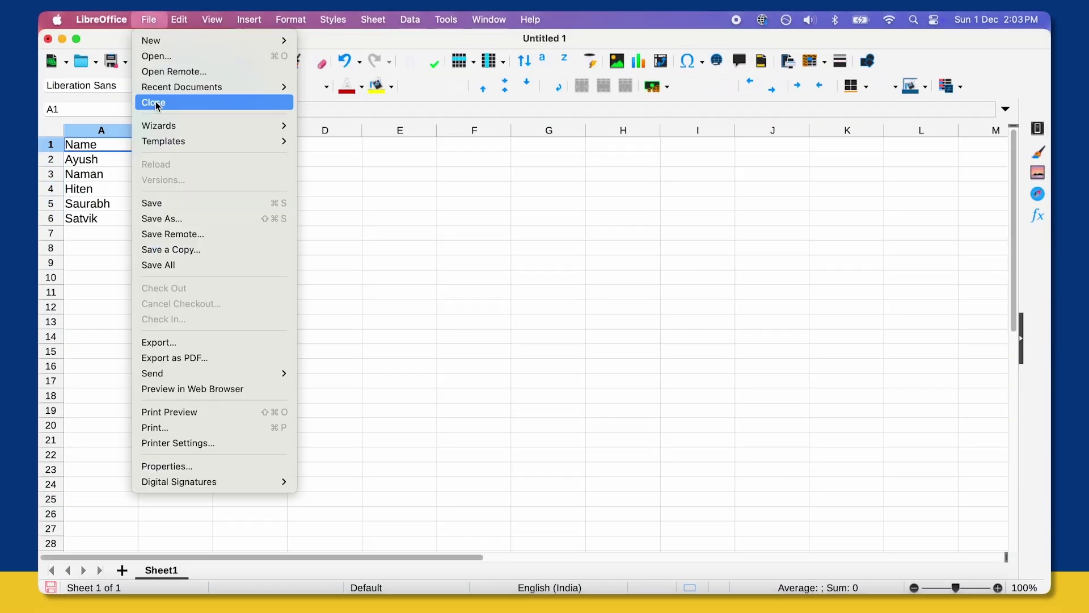
Save the spreadsheet under the file name new.
key("Escape")
key("super+s")
type("new")
left_click(652, 335)
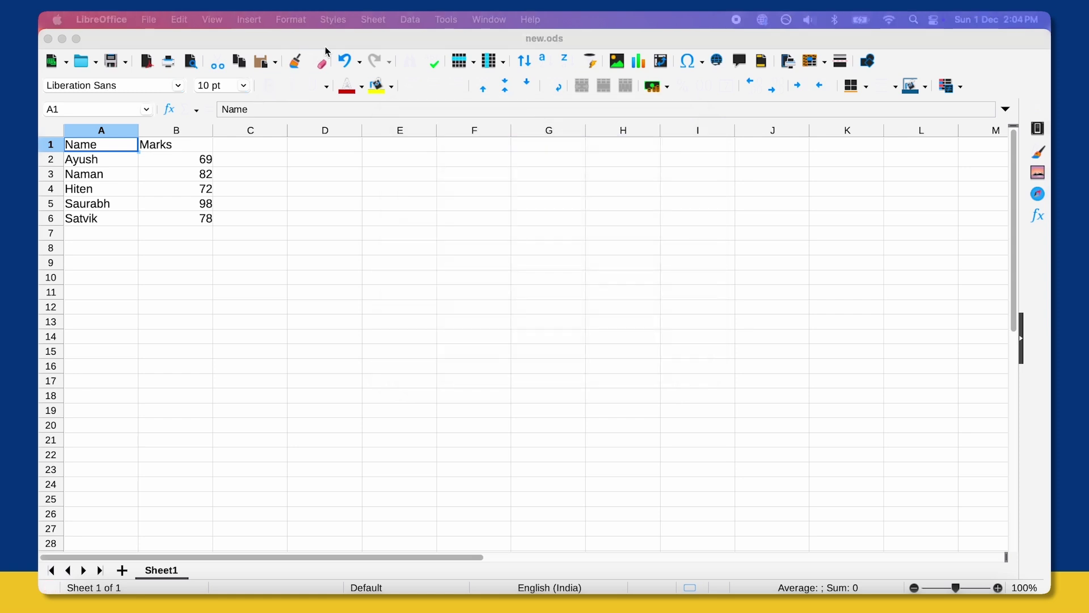
Create a BASIC macro module named ek in new.ods.
left_click(440, 23)
mouse_move(507, 351)
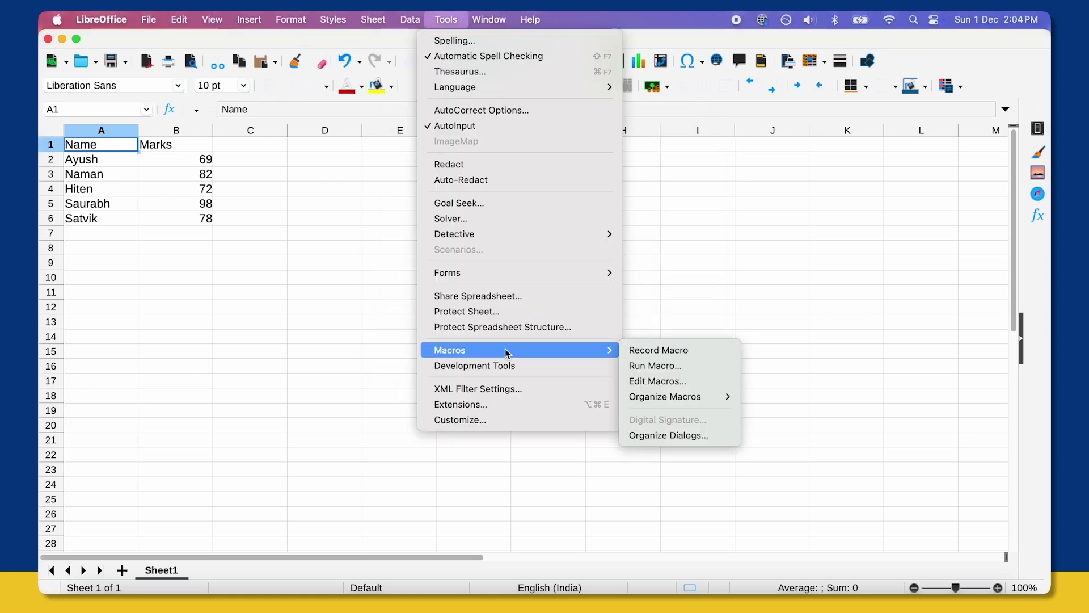
mouse_move(656, 398)
left_click(758, 398)
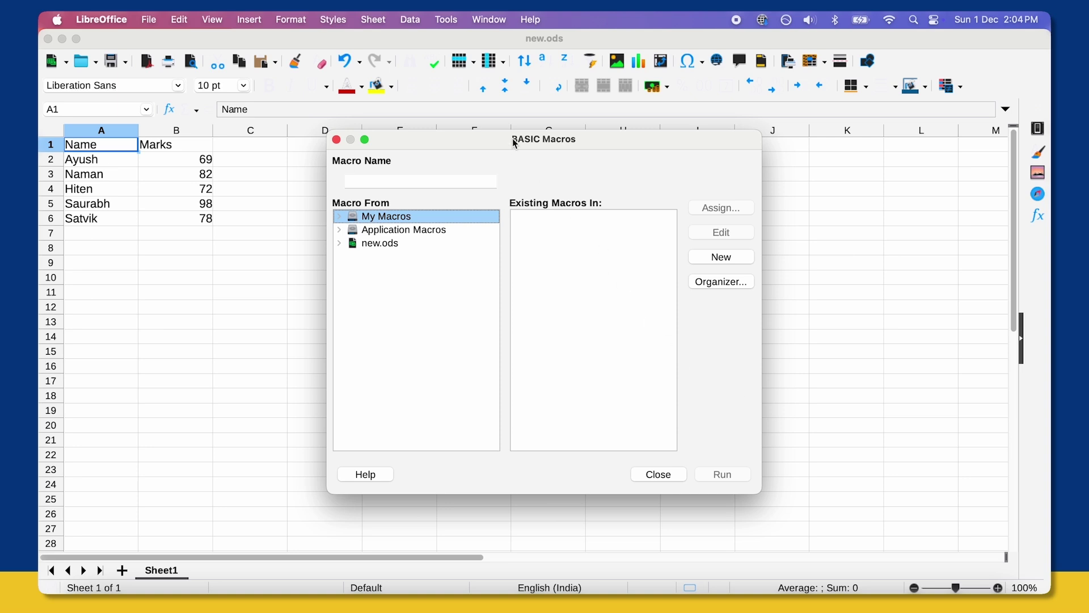
left_click(379, 246)
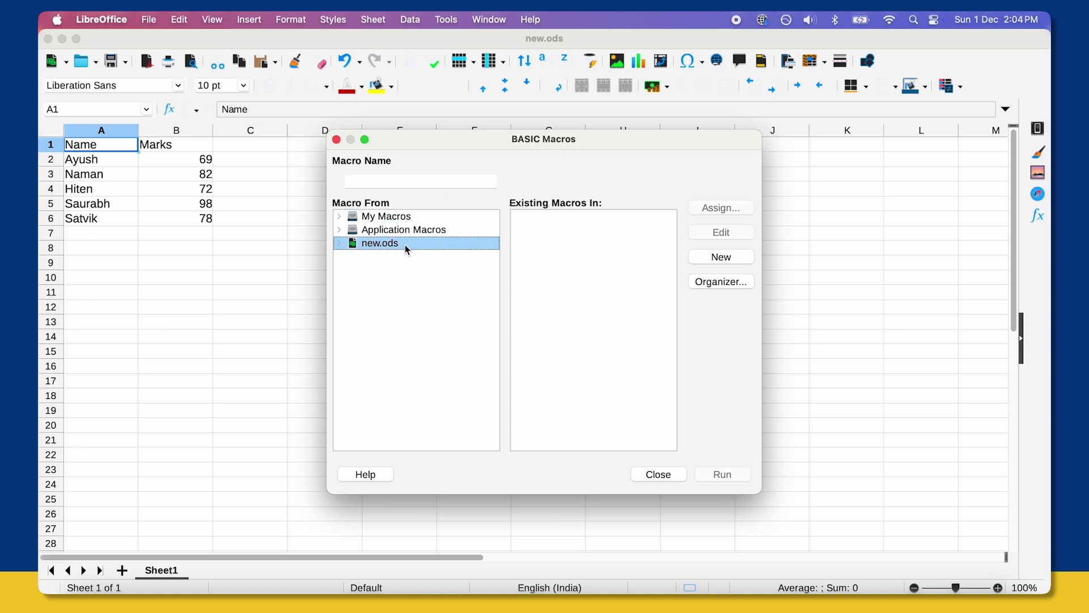
left_click(721, 258)
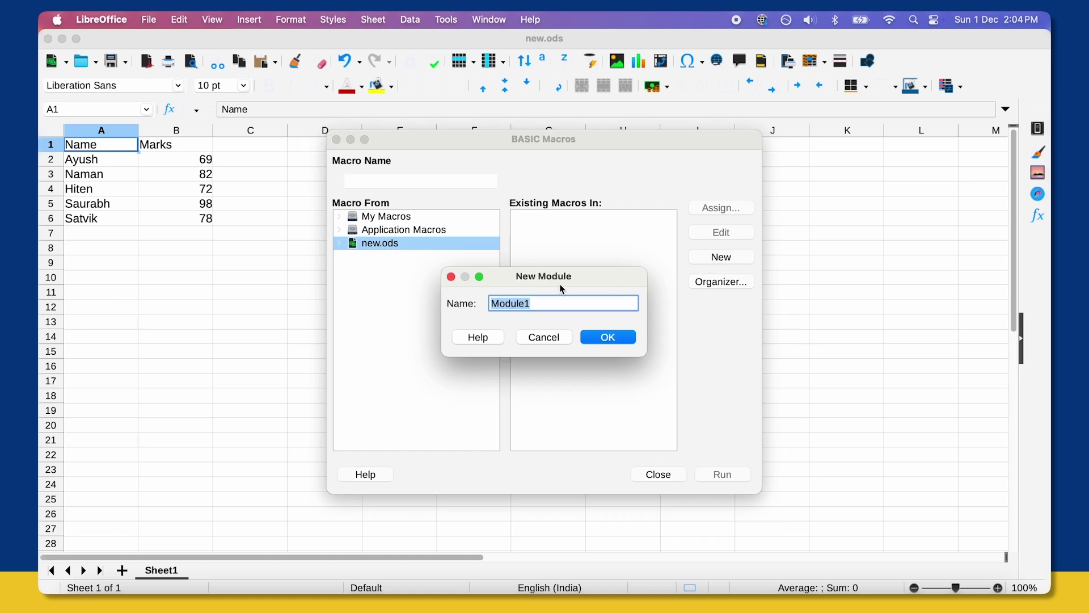
type("ek")
left_click(606, 338)
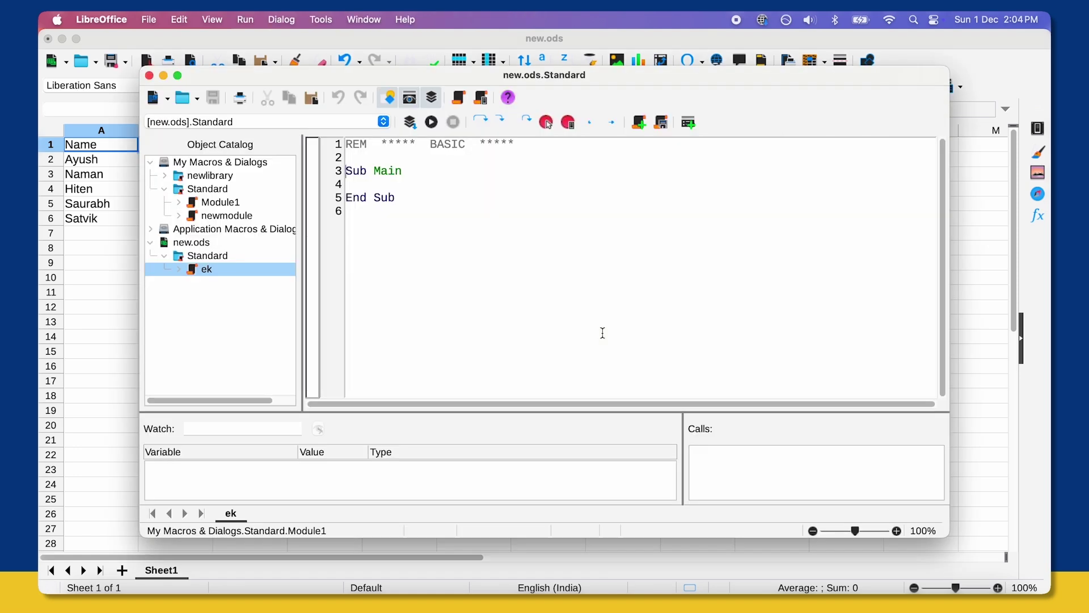
Add a Function and End Function block below Sub Main in the ek module.
key("Return")
type("Function")
key("Return")
type("End Function")
Name the function name() and make it return 10+20 with the line name=10+20.
left_click(419, 211)
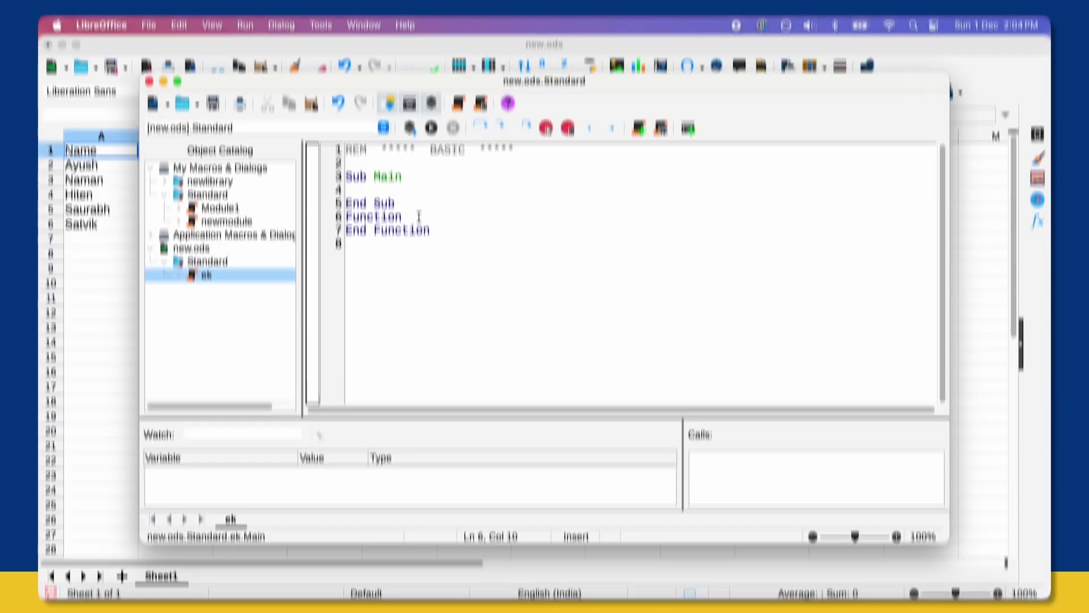
type("name")
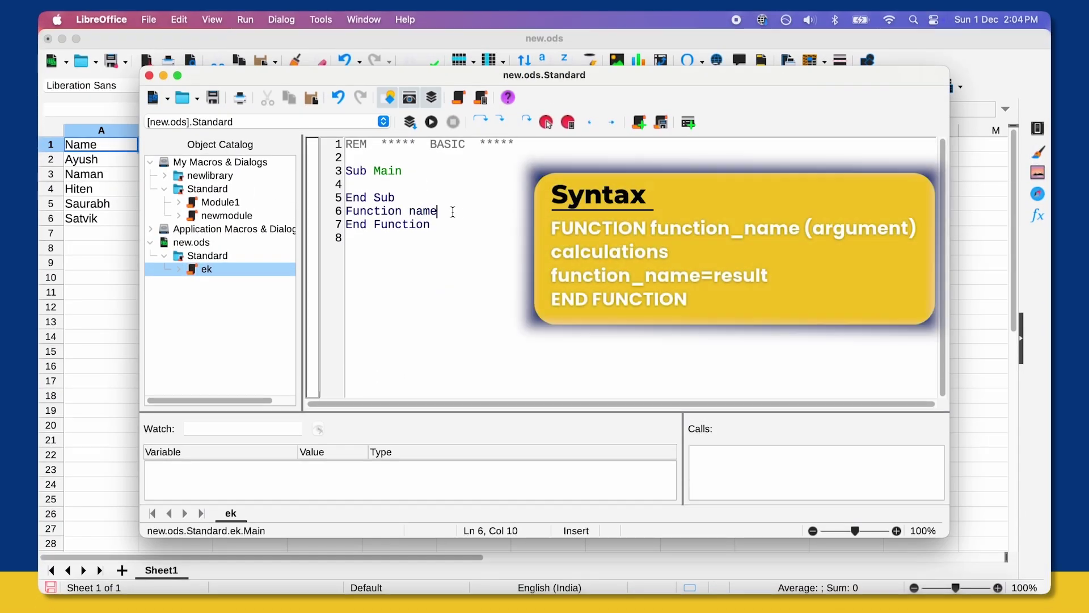
type("(")
key("Return")
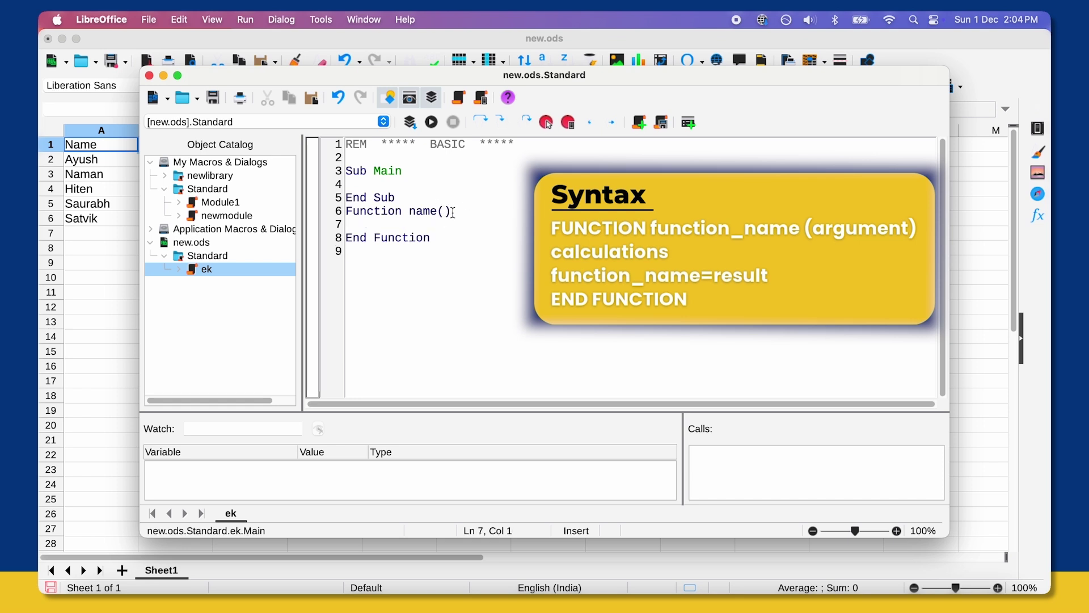
type("name=10+20")
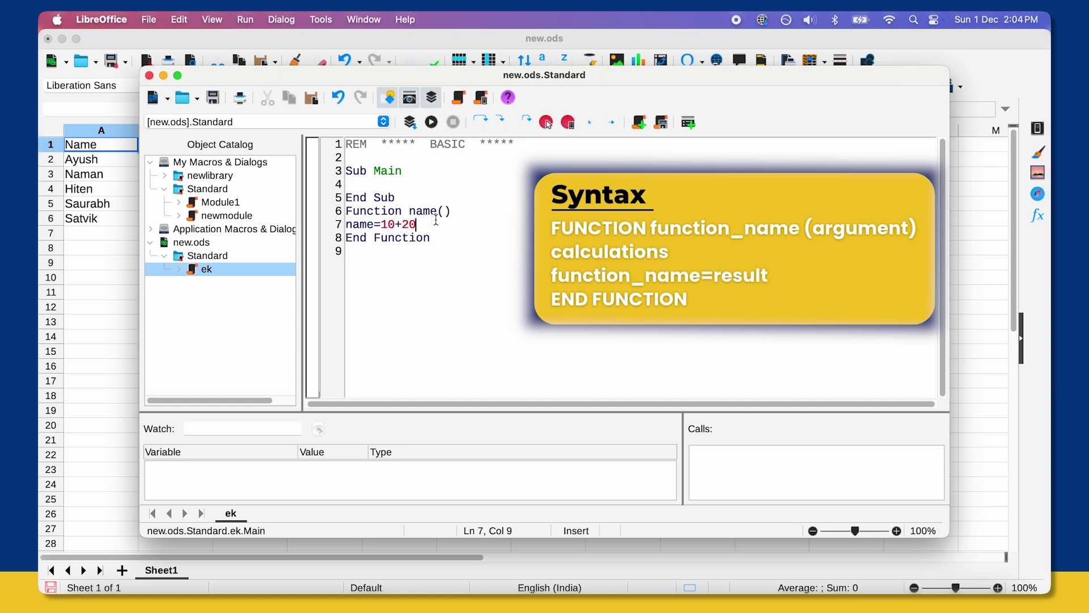
left_click(454, 233)
Save the module, close the macro editor, and enter =name() in cell B7.
left_click(213, 98)
left_click(150, 76)
type("=name()")
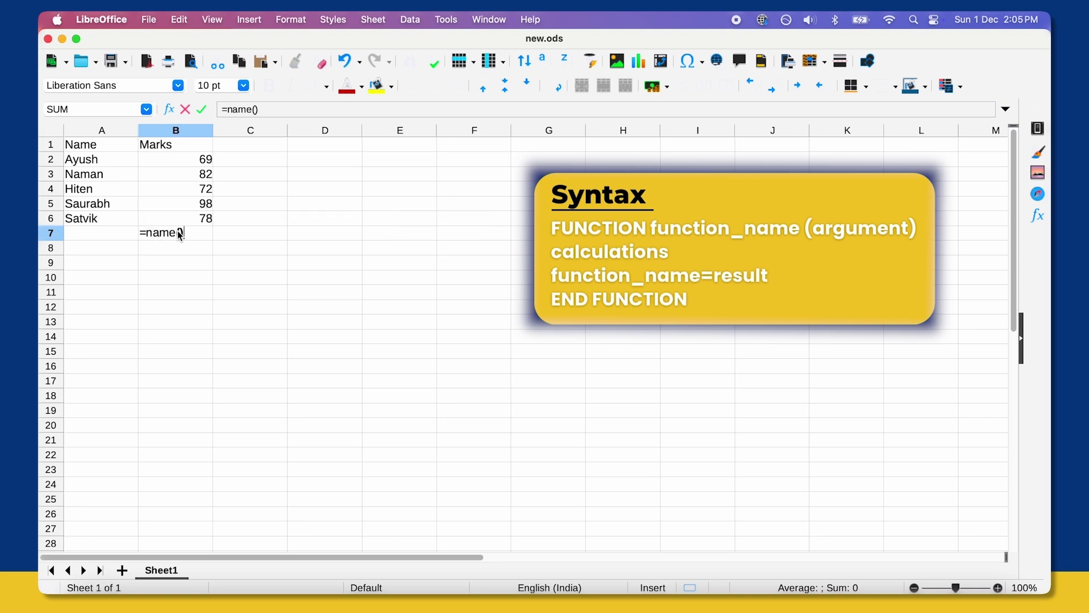
key("Return")
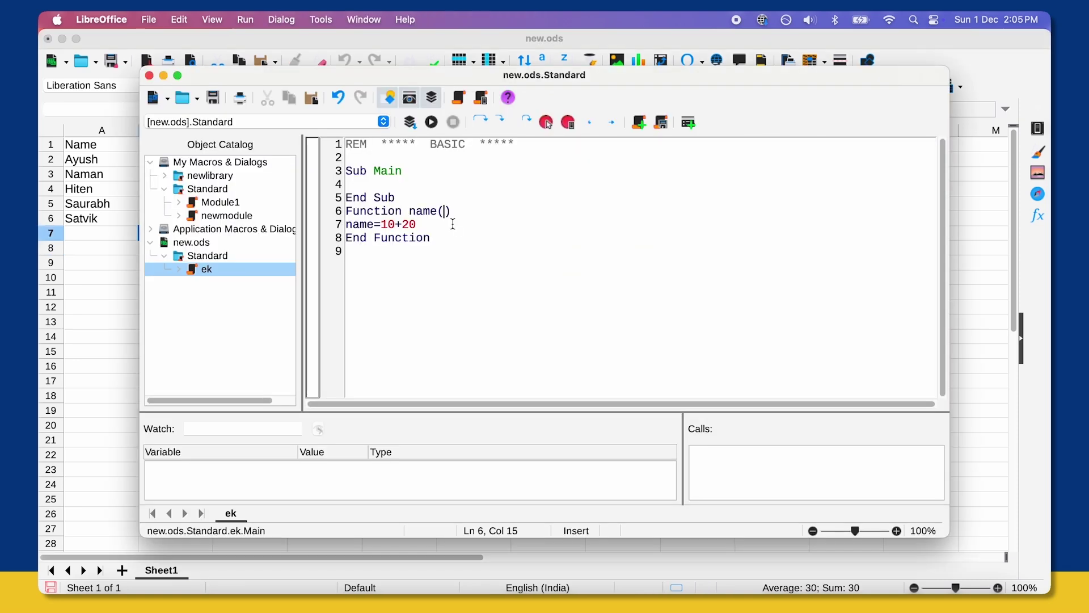
Give the name function the argument variable and replace its calculation with variable*variable.
type("variable")
left_click_drag(454, 225, 374, 224)
type("e=variable*variable")
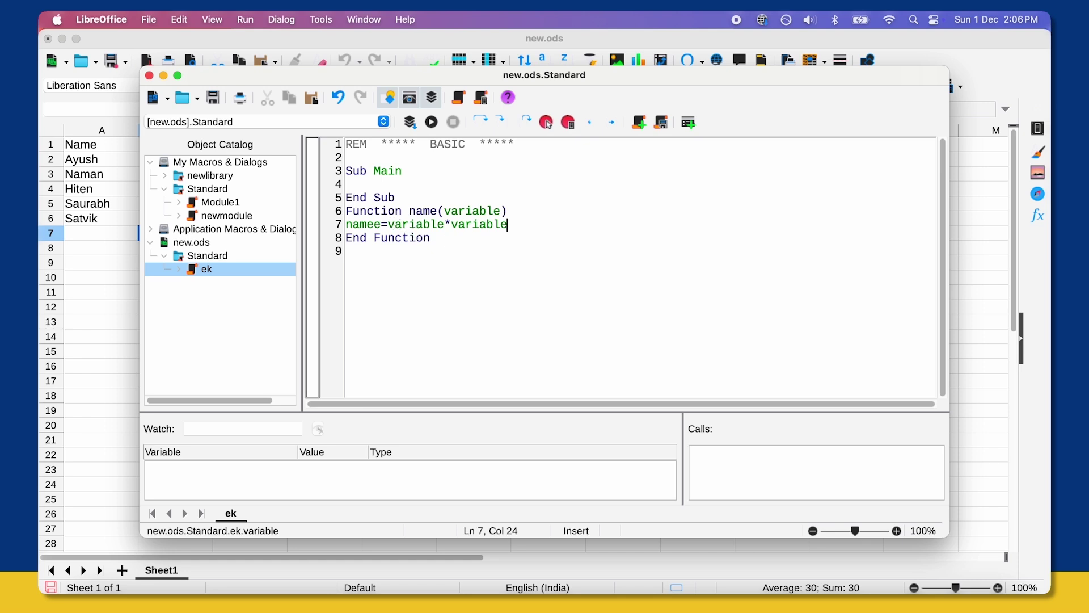
Remove the extra e from namee on line 7 and save the module.
key("Home")
key("Right")
key("Right")
key("Right")
key("Right")
key("BackSpace")
left_click(214, 104)
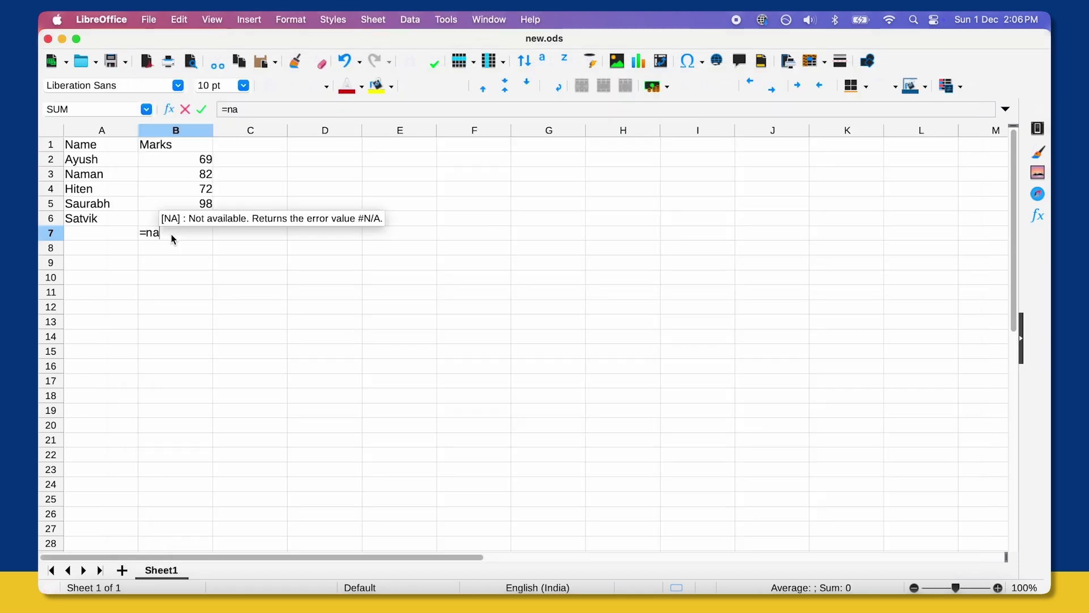
Enter =name(5) in cell B7.
type("me(5")
key("Return")
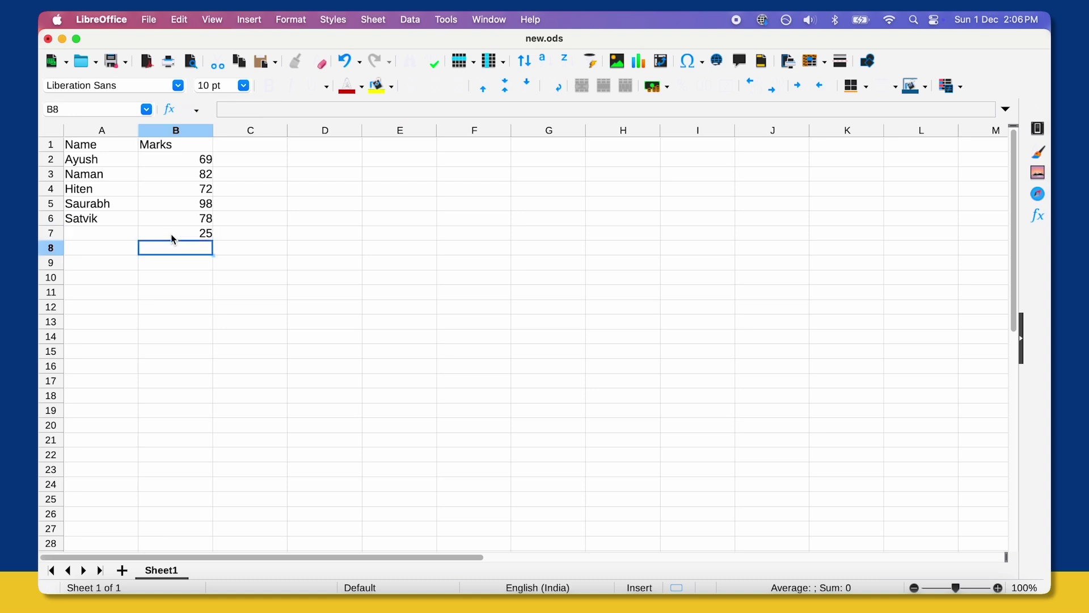
left_click(203, 233)
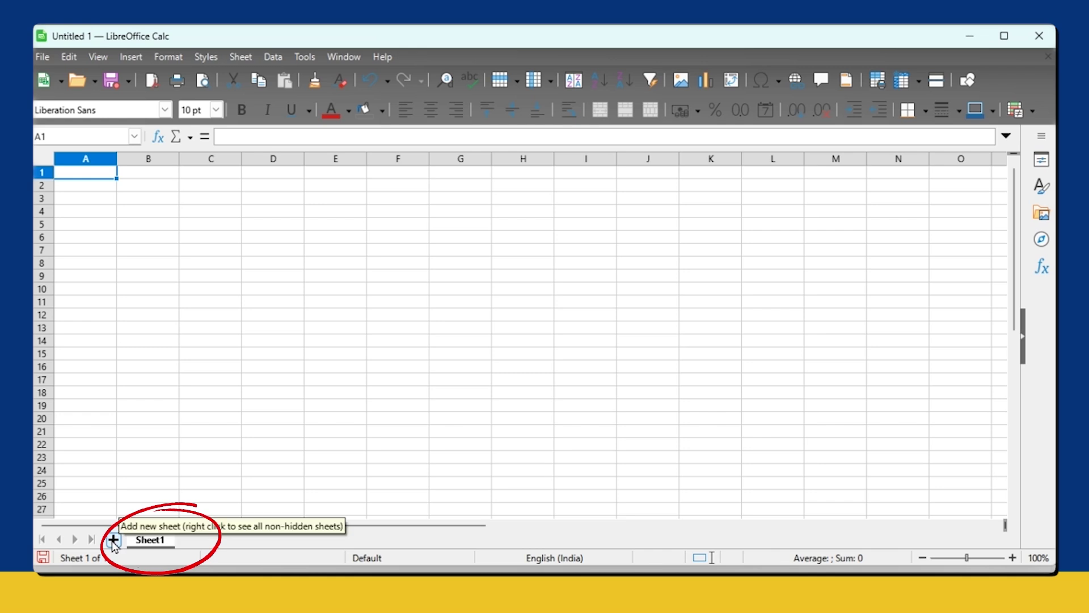
Add two new blank sheets to the untitled spreadsheet.
left_click(114, 540)
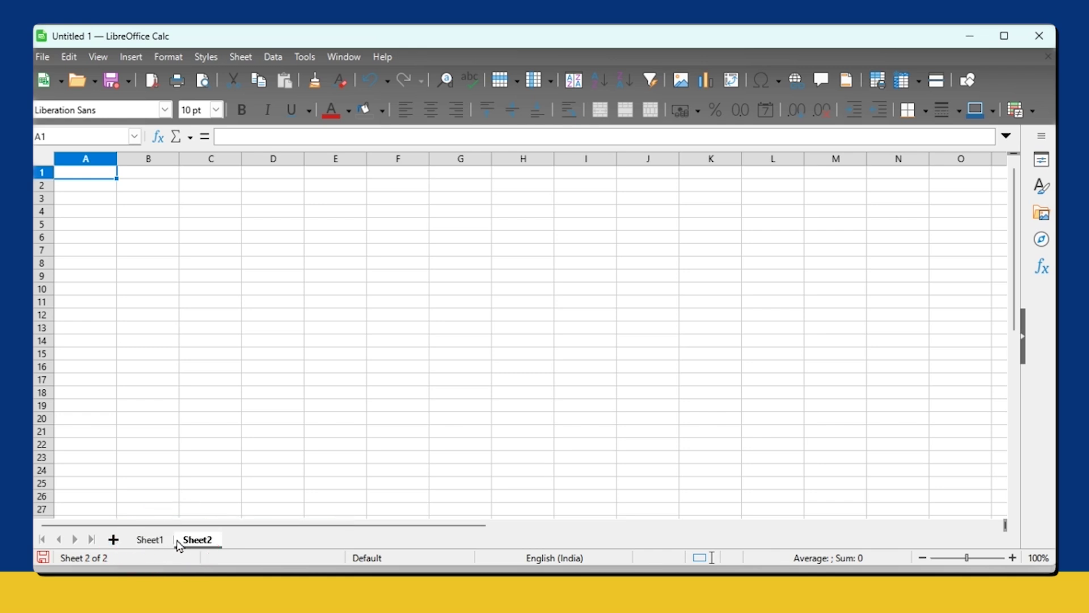
left_click(113, 539)
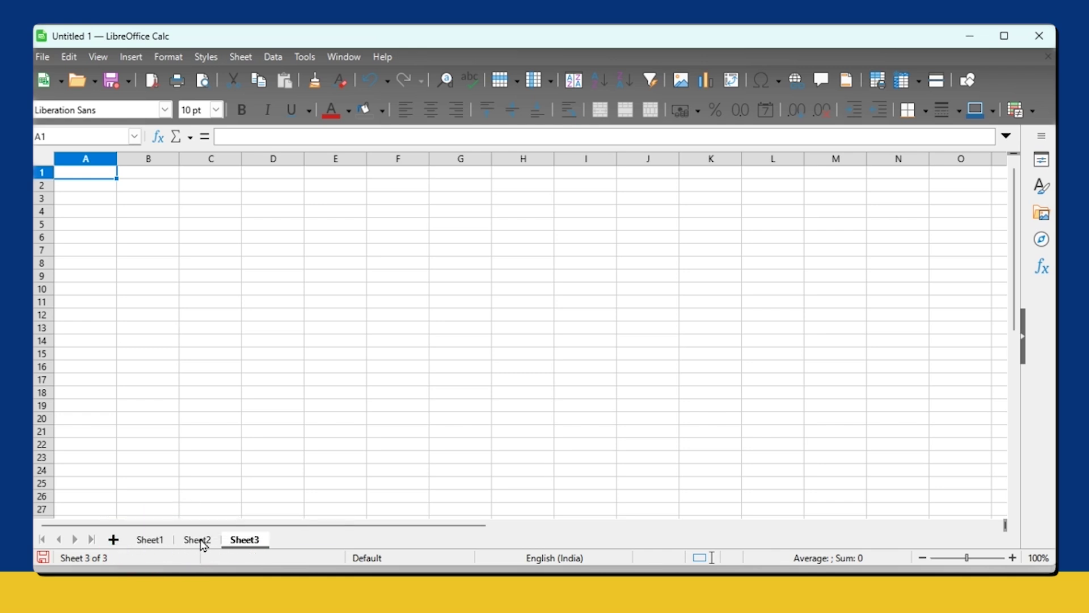
Insert Sheet1 from the grades file in Downloads\book before Sheet3.
right_click(239, 545)
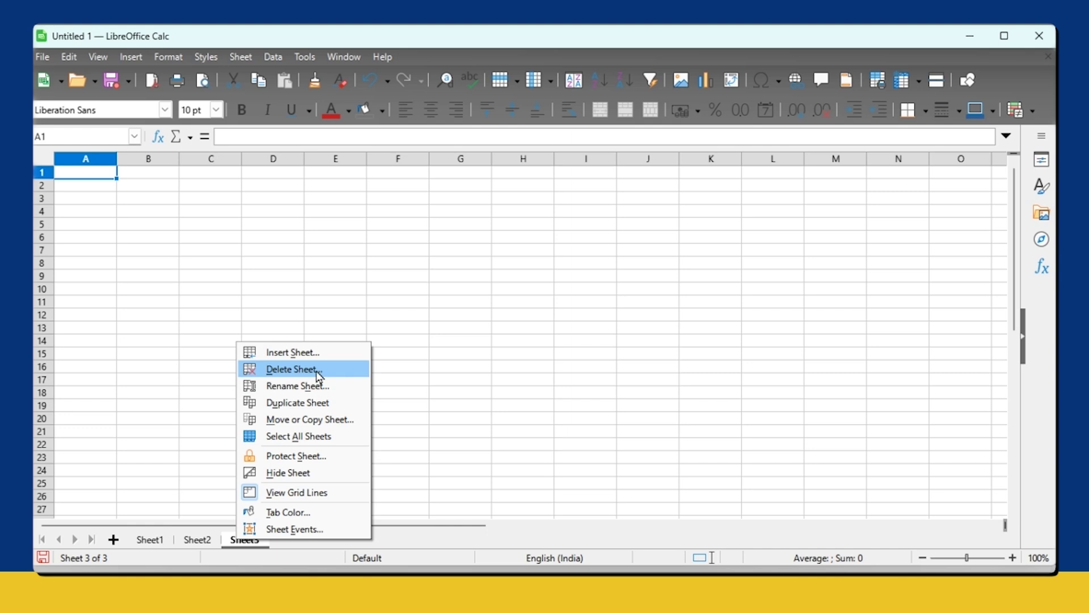
left_click(317, 353)
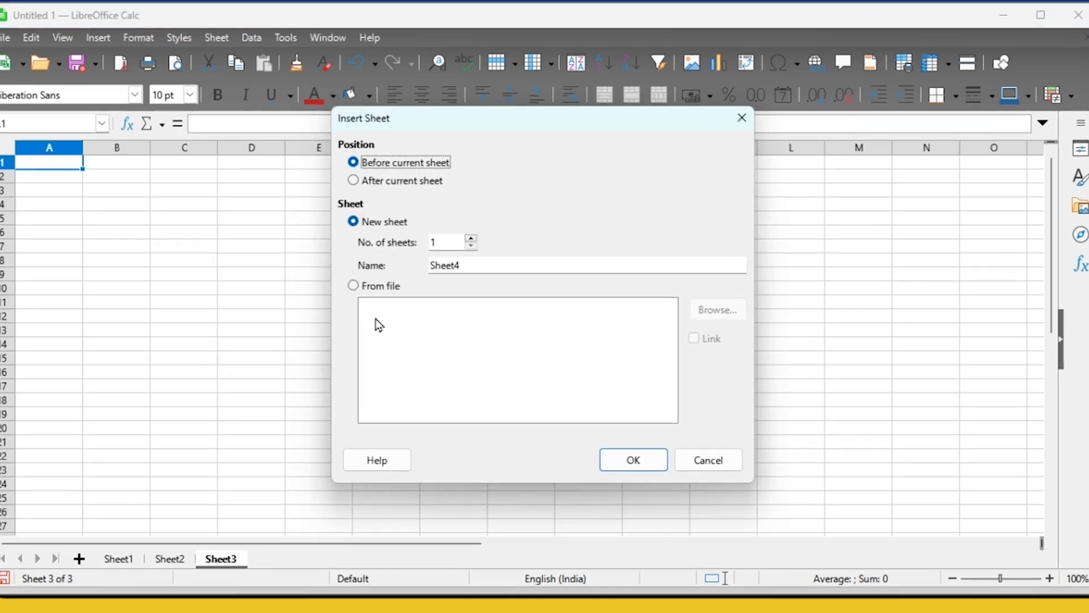
left_click(353, 286)
left_click(709, 314)
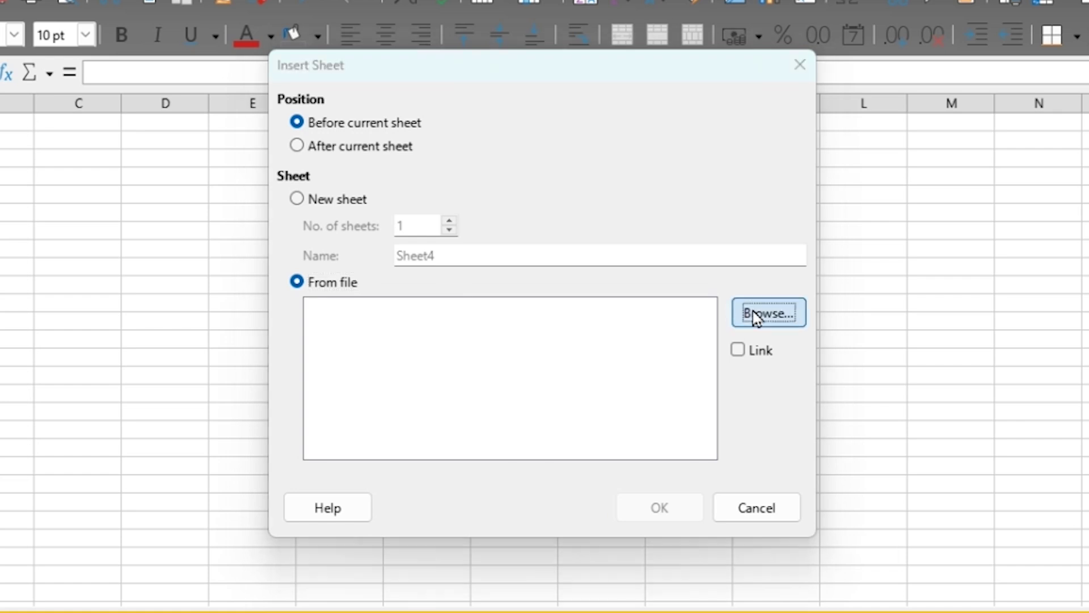
left_click(575, 315)
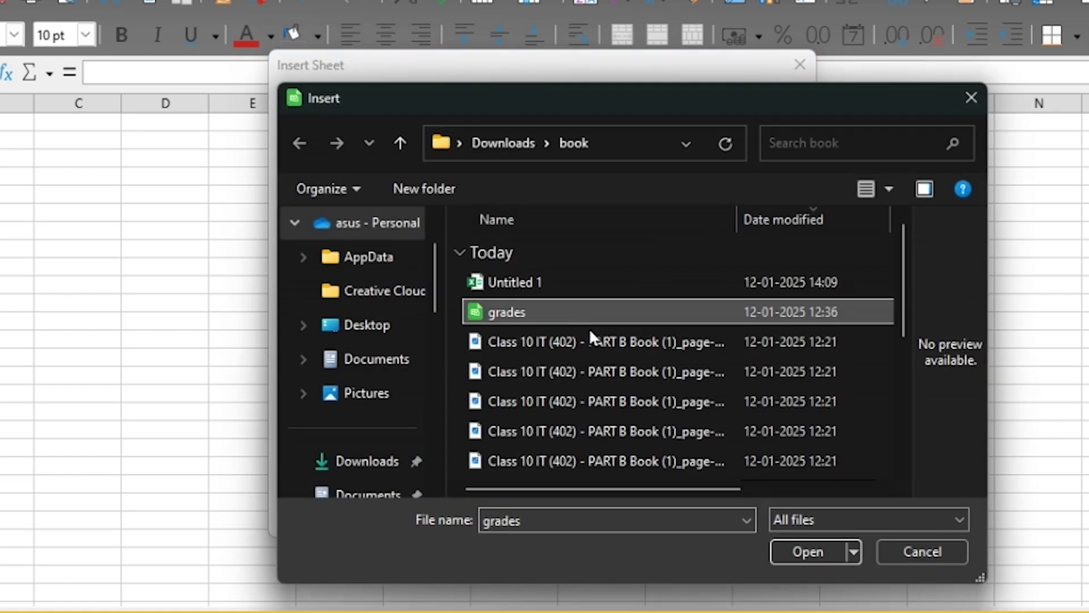
left_click(808, 545)
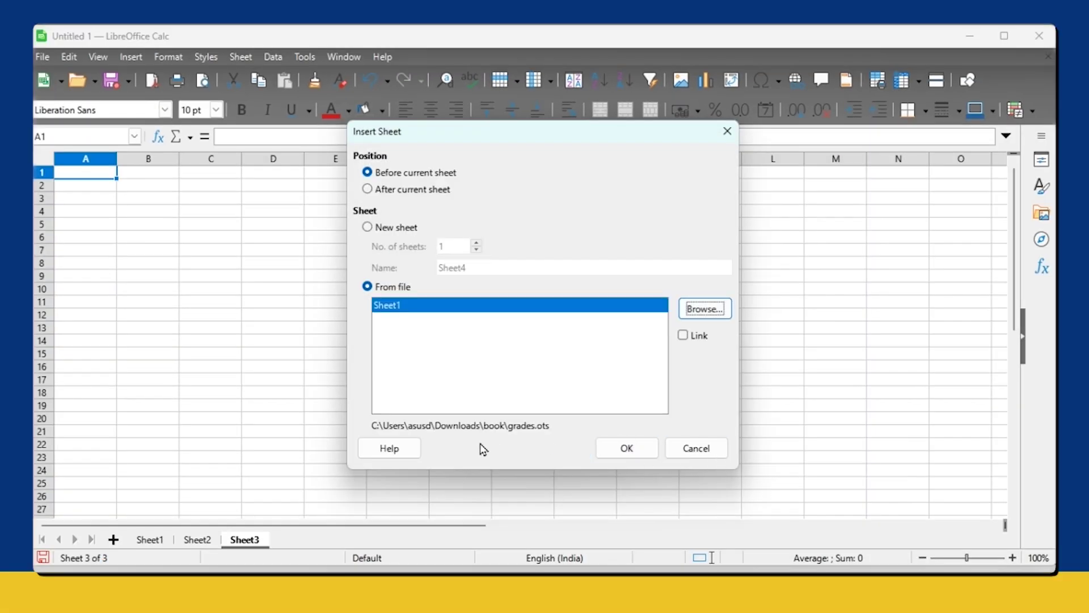
left_click(627, 448)
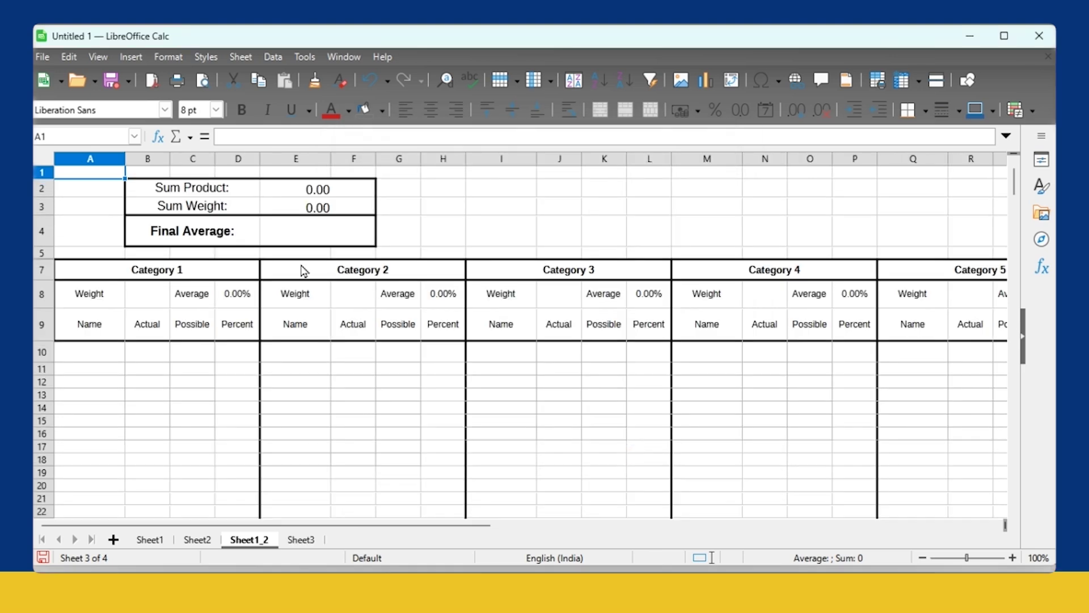
Insert one new sheet named Sheet5 before the current sheet.
left_click(252, 56)
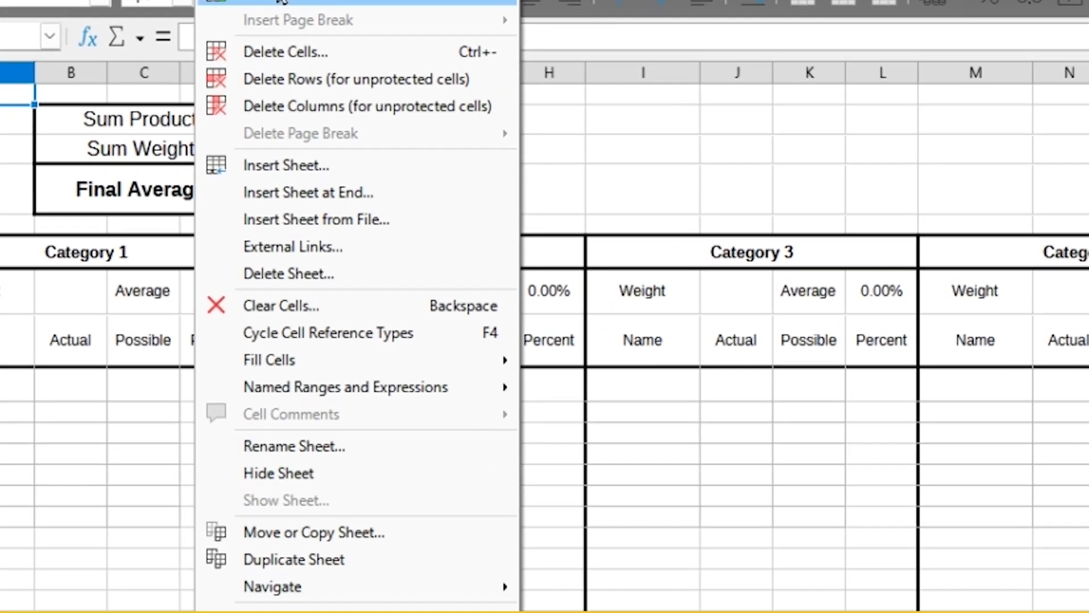
left_click(283, 214)
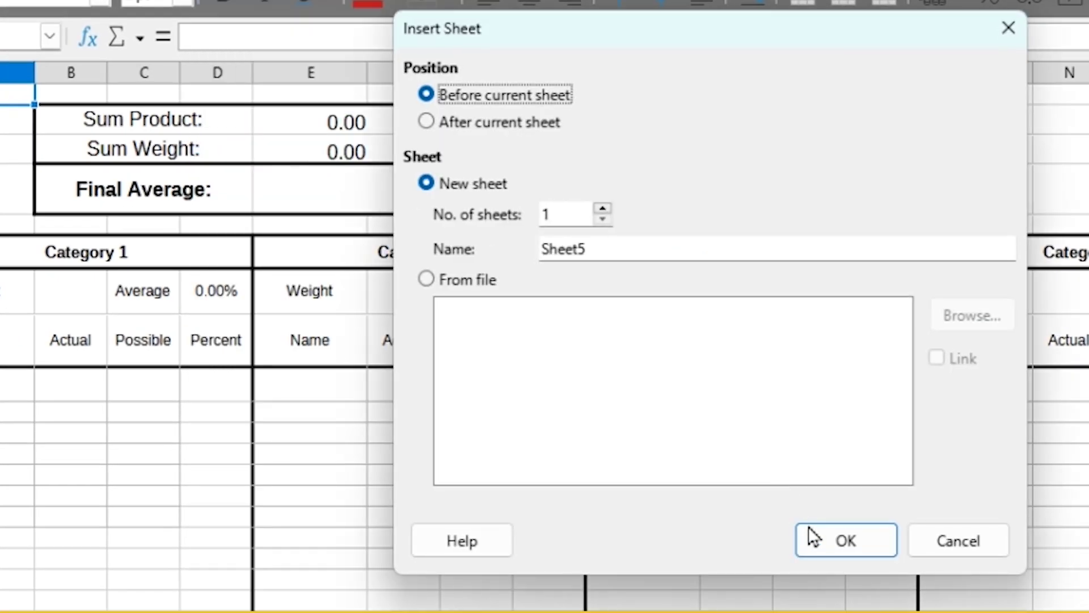
left_click(811, 530)
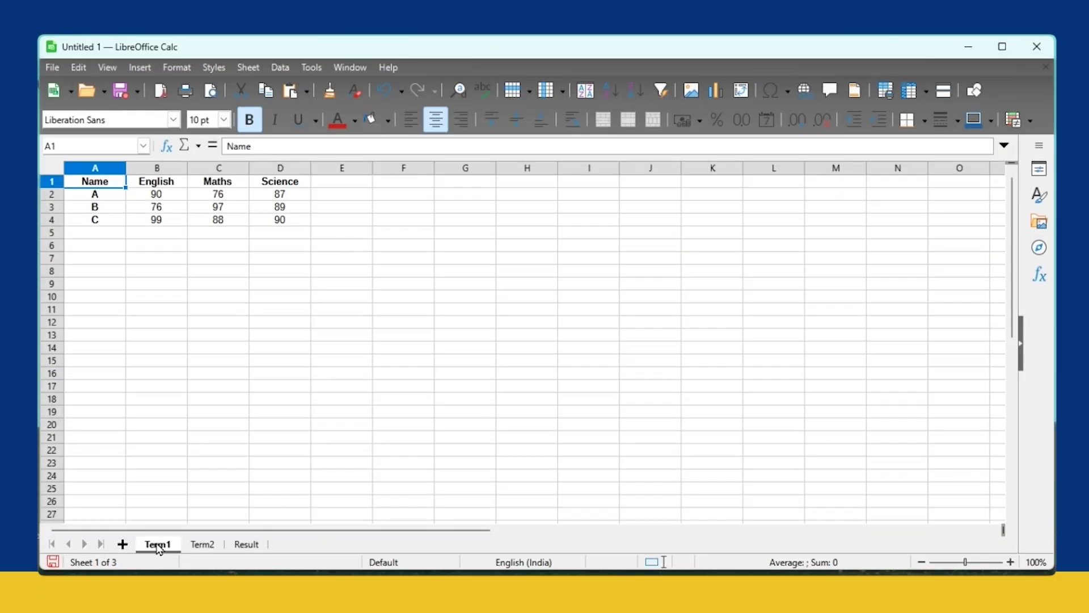
Examine the English mark in cell B2 on the Term1 and Term2 sheets and the matching cell on the Result sheet.
left_click(202, 544)
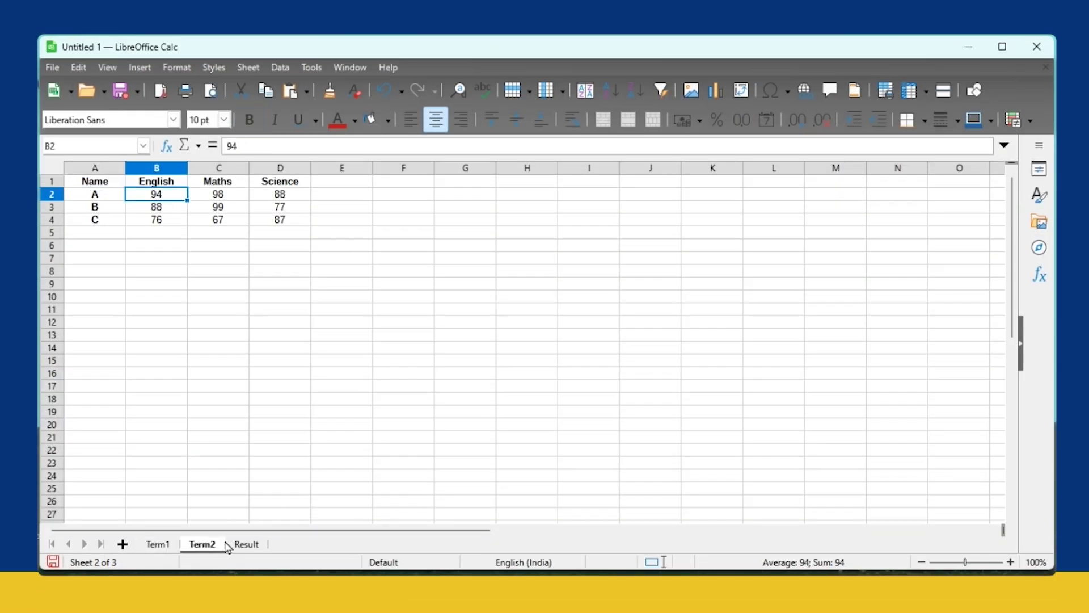
left_click(246, 545)
left_click(156, 196)
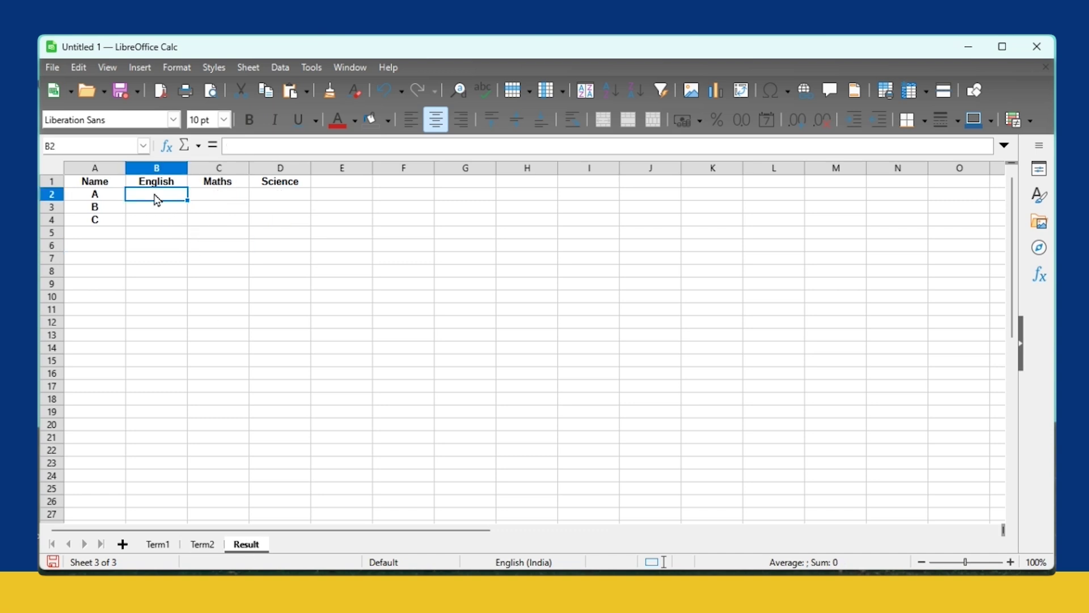
left_click(165, 547)
left_click(162, 197)
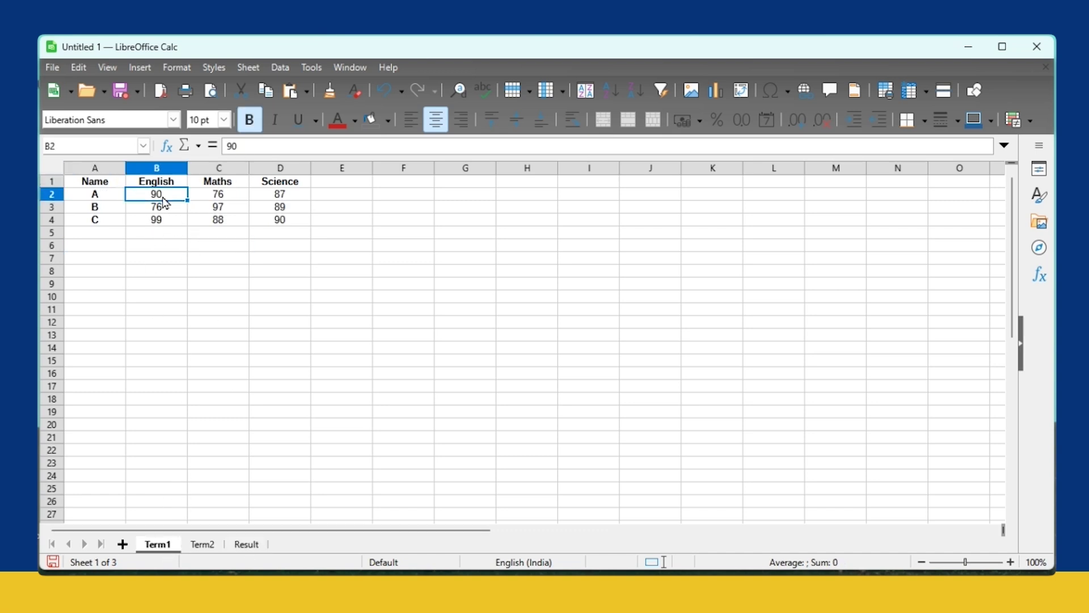
left_click(199, 544)
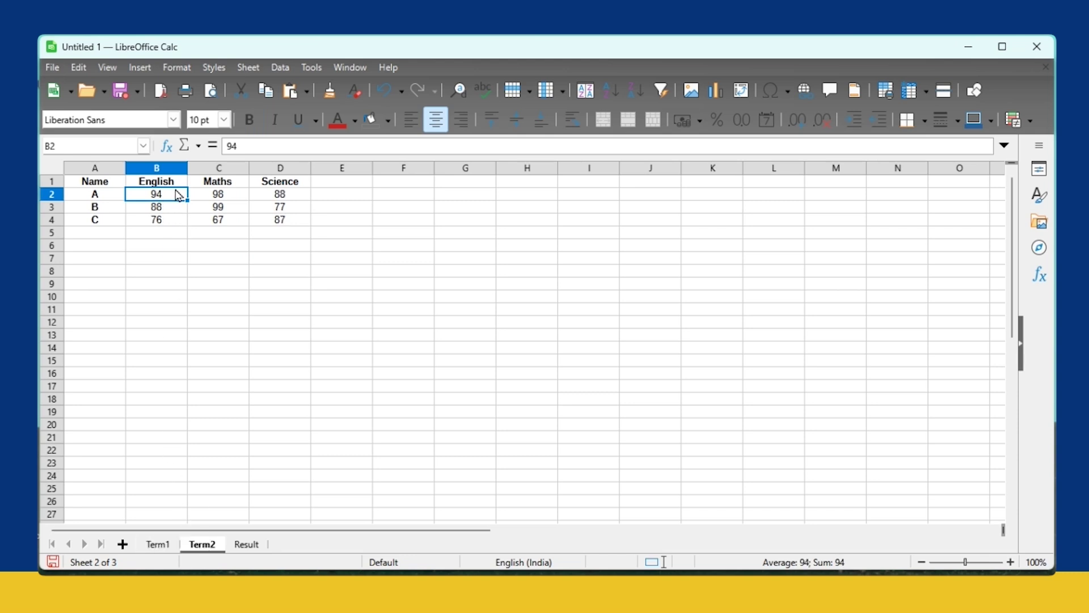
left_click(247, 544)
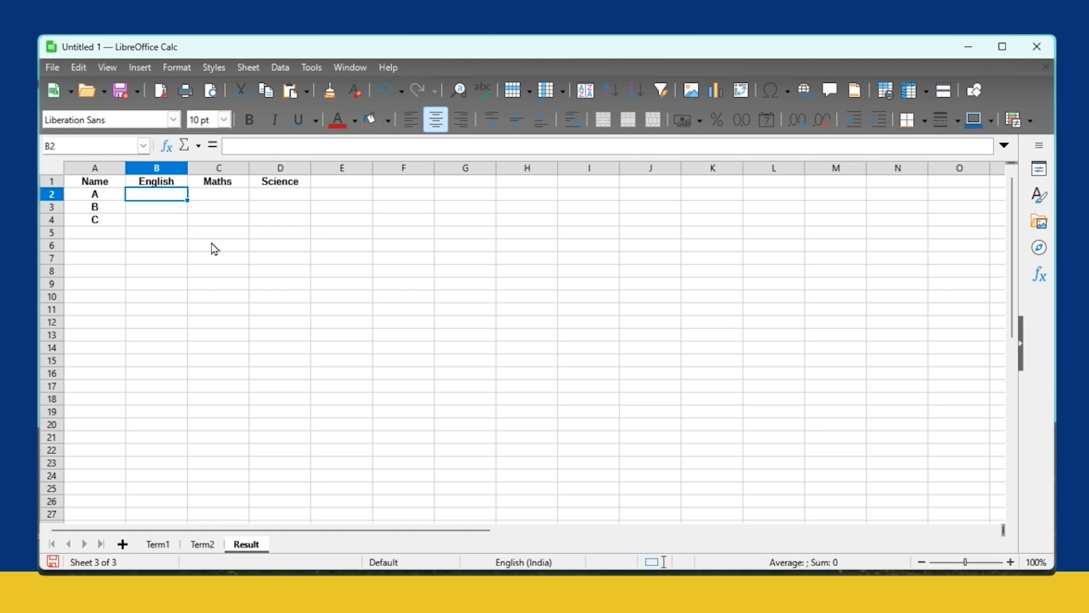
Add up the two terms' English marks in cell B2 of the Result sheet with =$'Term1'.B2+$'Term2'.B2.
left_click(180, 243)
left_click(174, 194)
type("=")
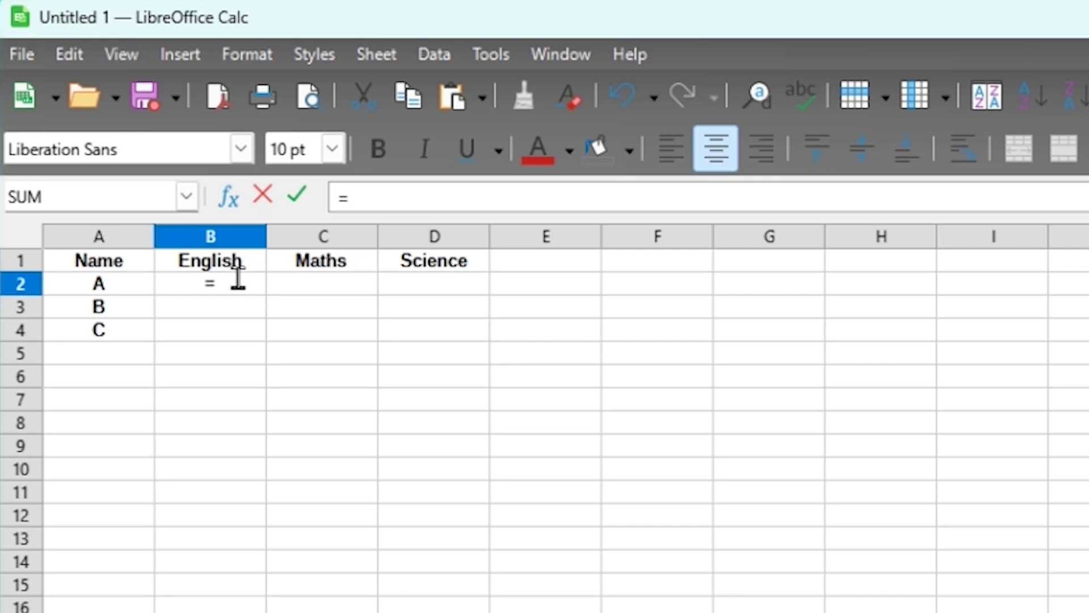
type("$'Term1'.B2")
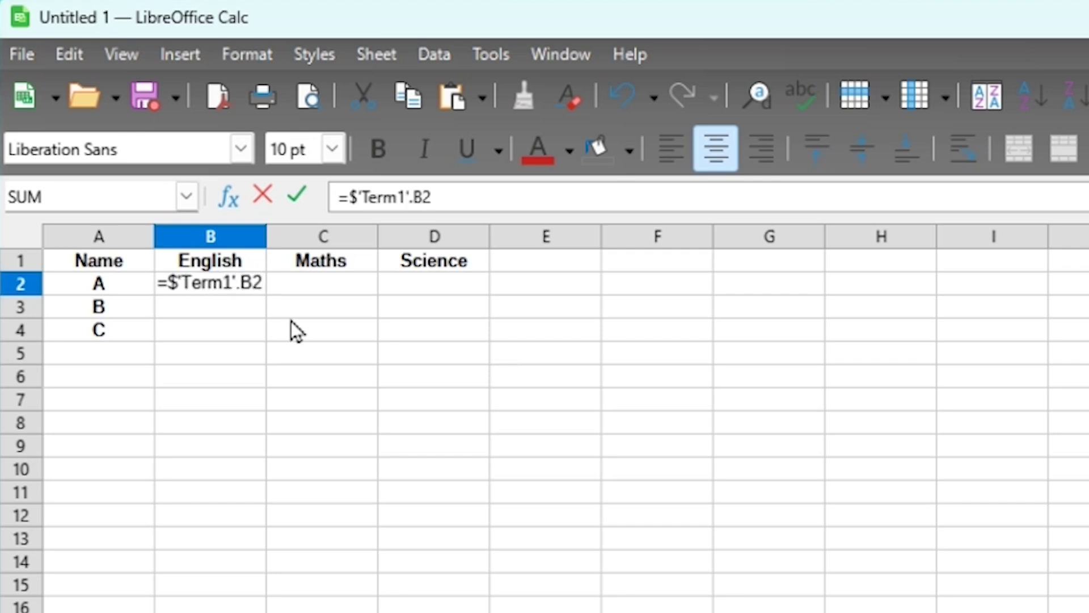
type("+$")
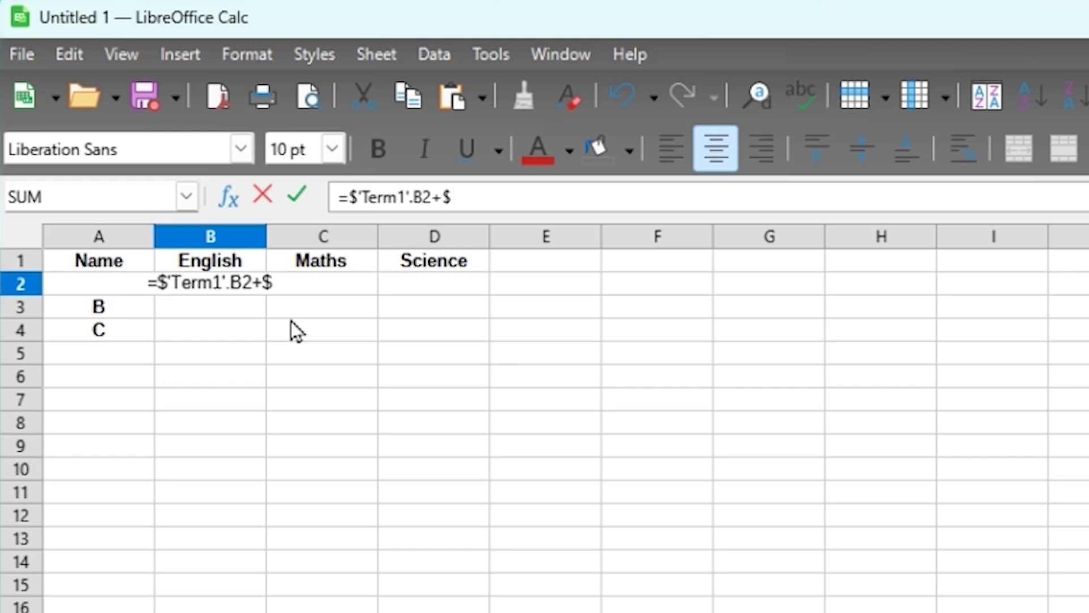
type("'Term2'.B2")
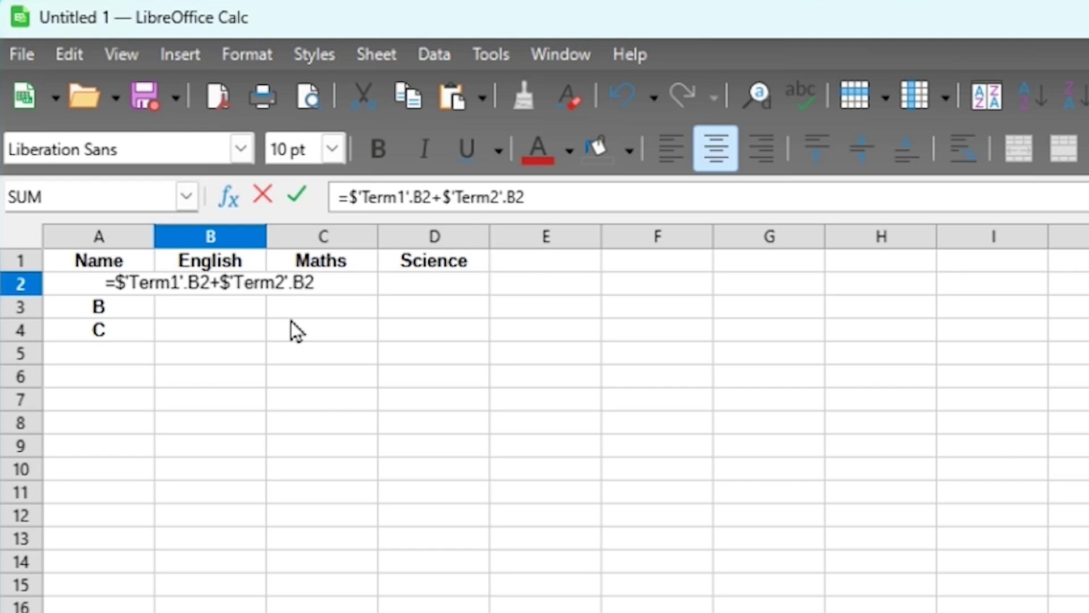
key("Return")
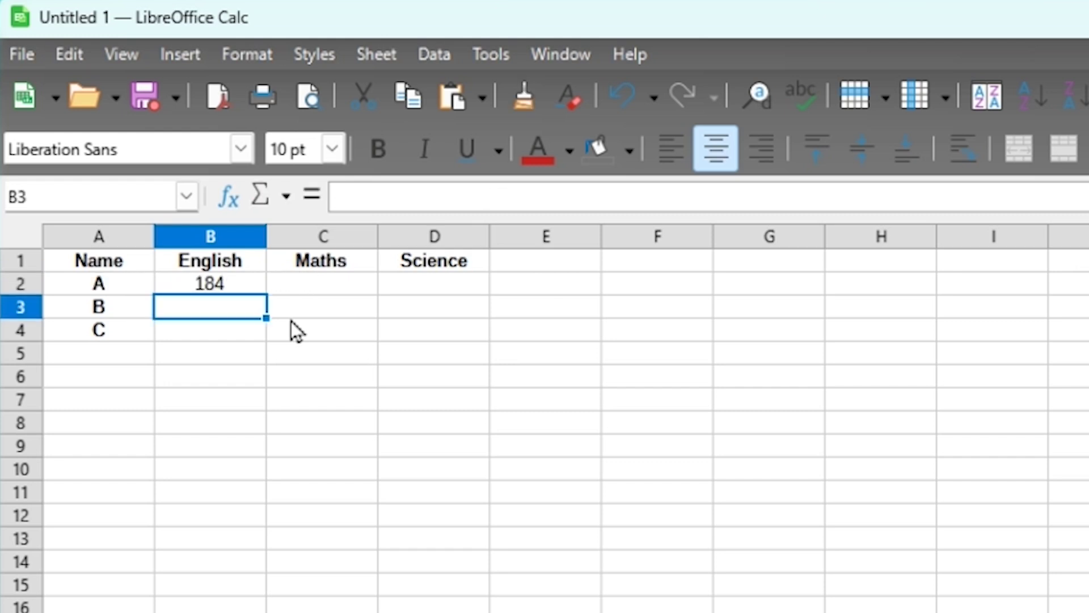
Change the English mark in cell B2 to 99 on the Term1 sheet and to 78 on the Term2 sheet.
key("Up")
key("Up")
key("ctrl+Page_Up")
double_click(226, 280)
double_click(226, 280)
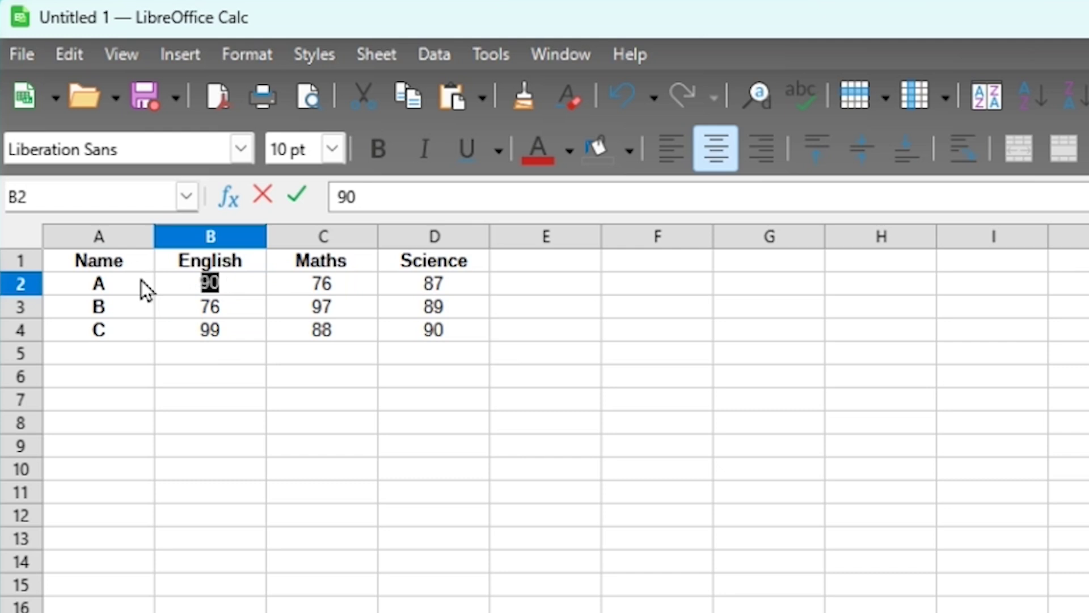
type("99")
key("ctrl+Page_Up")
double_click(204, 282)
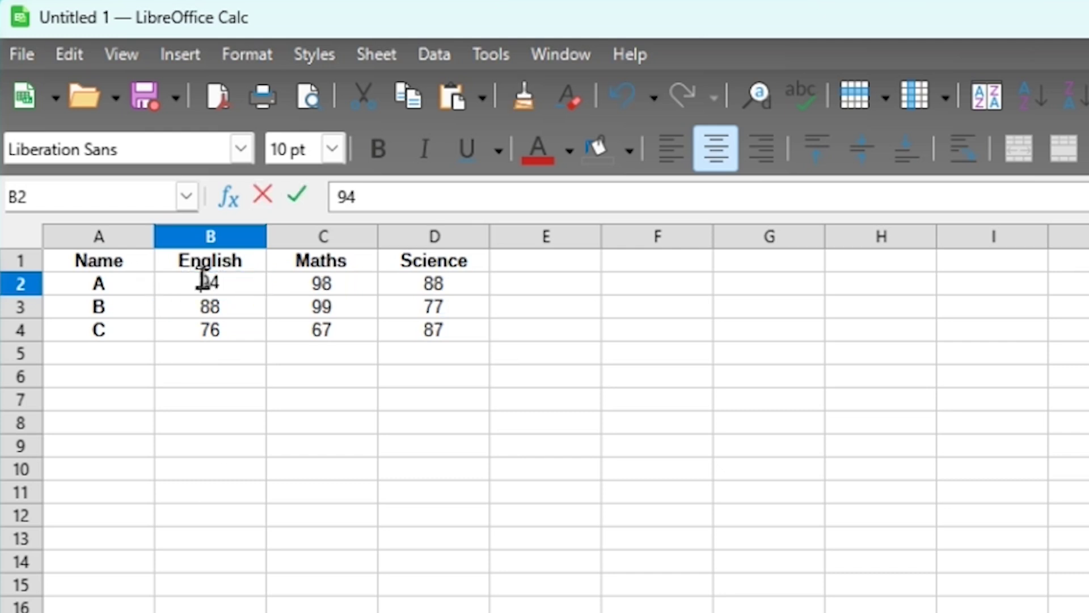
type("78")
key("ctrl+Page_Down")
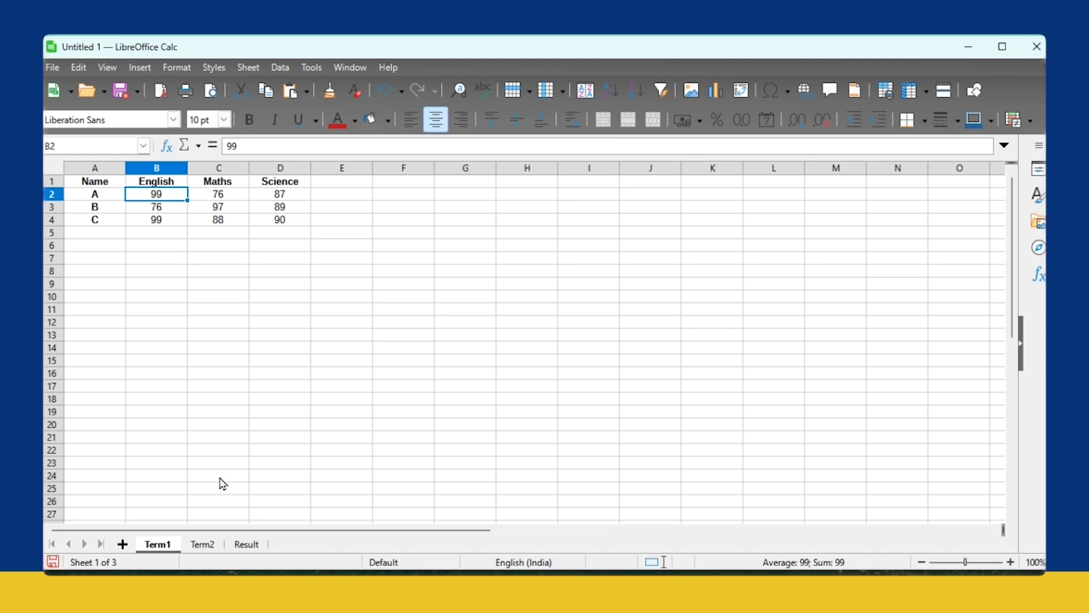
Add a new sheet and reference the Term1 English mark in its cell A1 with =$Term1.B2.
left_click(123, 544)
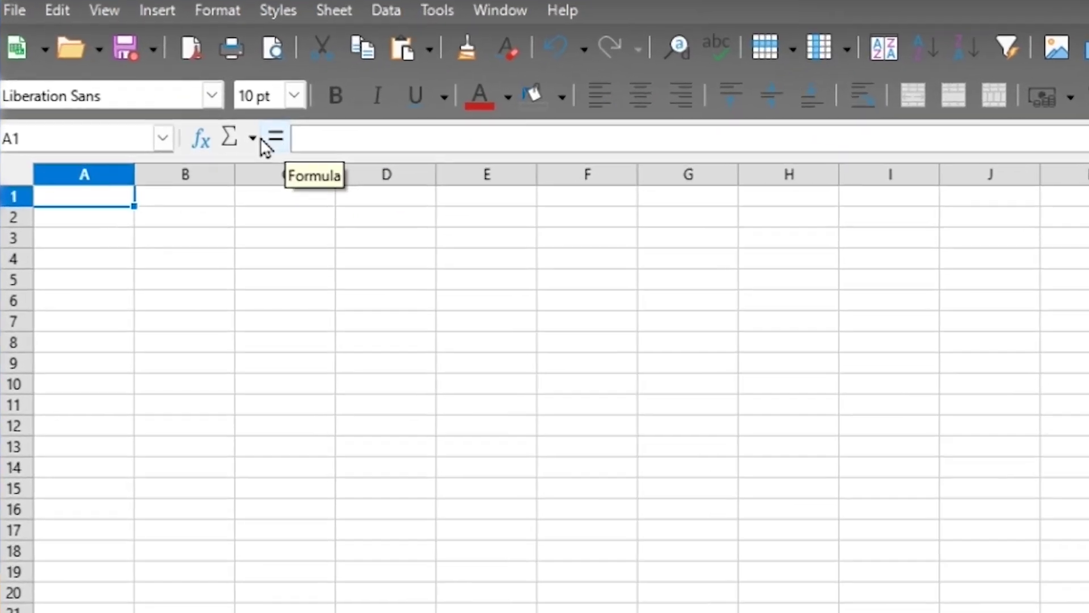
left_click(212, 146)
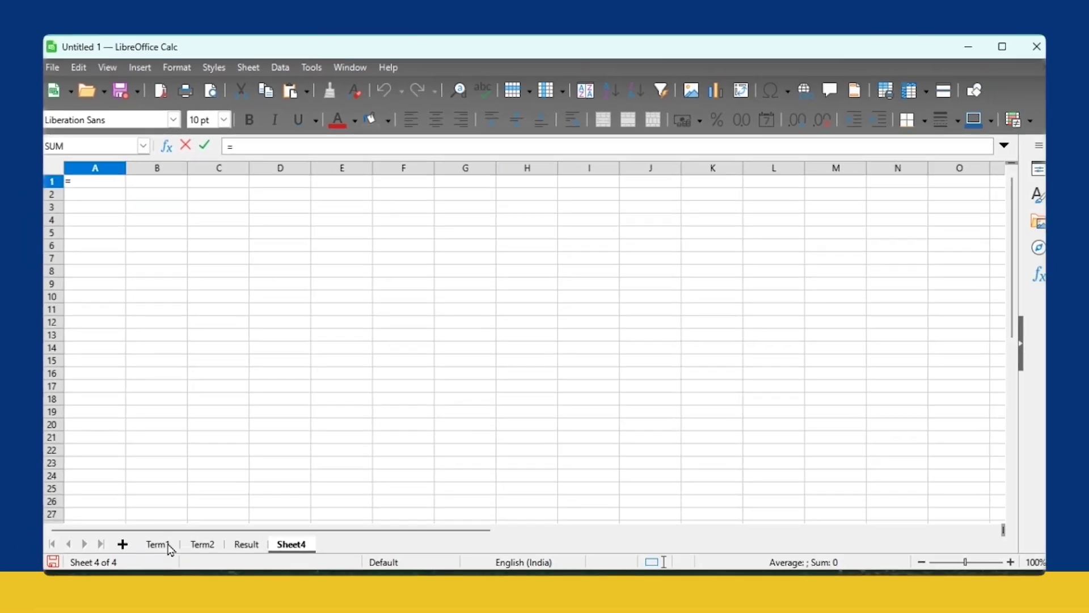
left_click(165, 600)
left_click(163, 199)
left_click(154, 197)
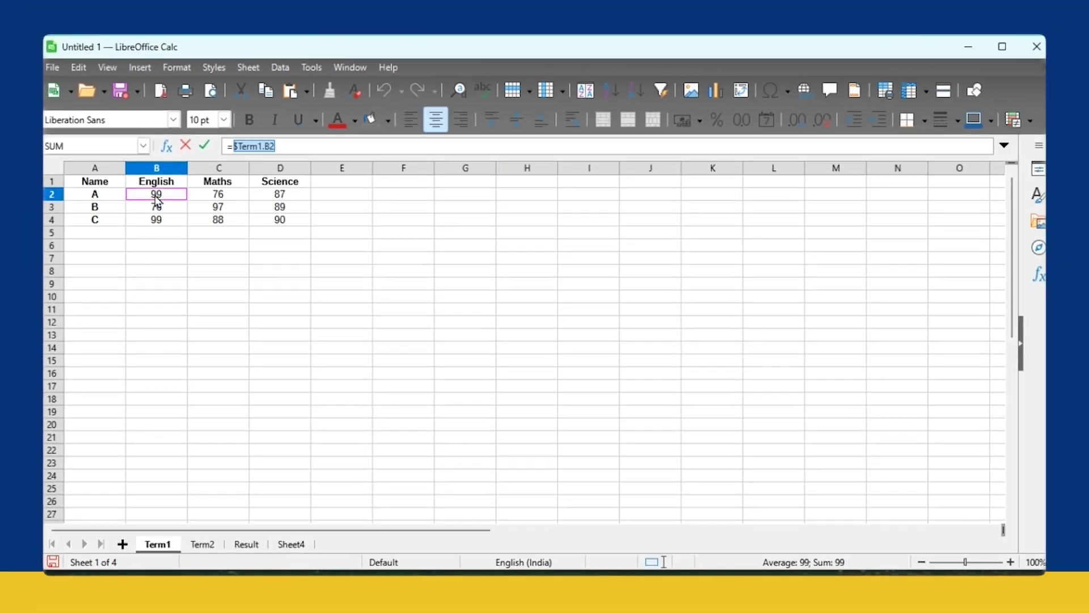
left_click(291, 544)
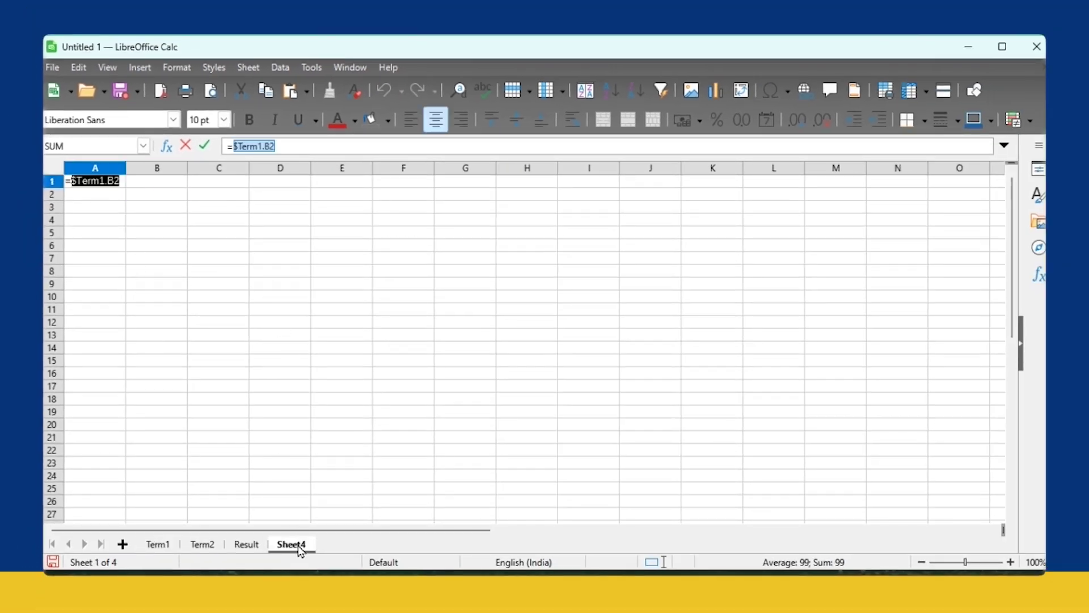
left_click(203, 145)
left_click(177, 198)
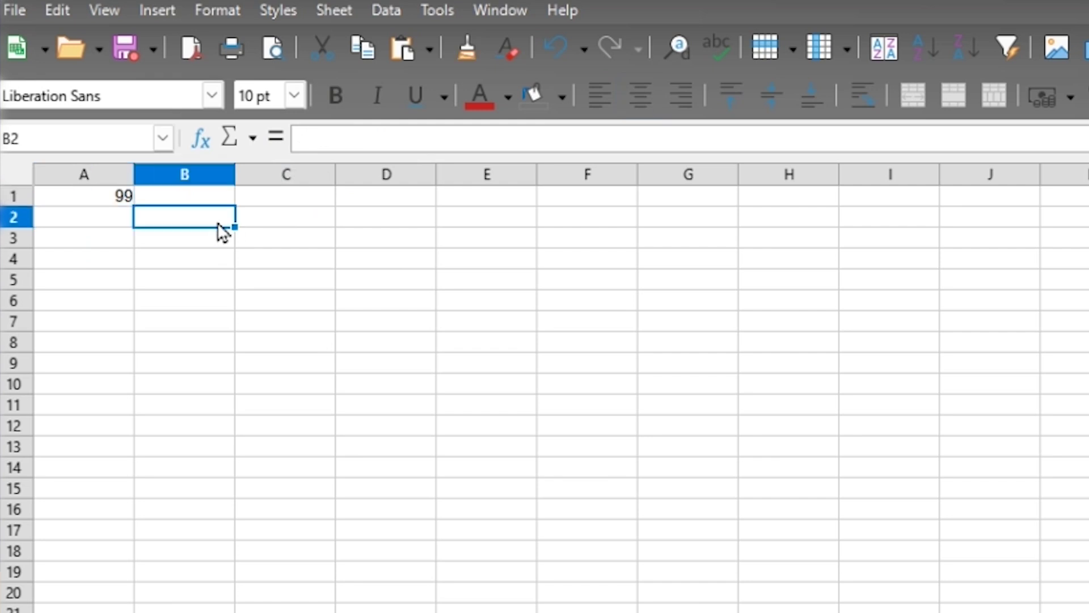
left_click(113, 199)
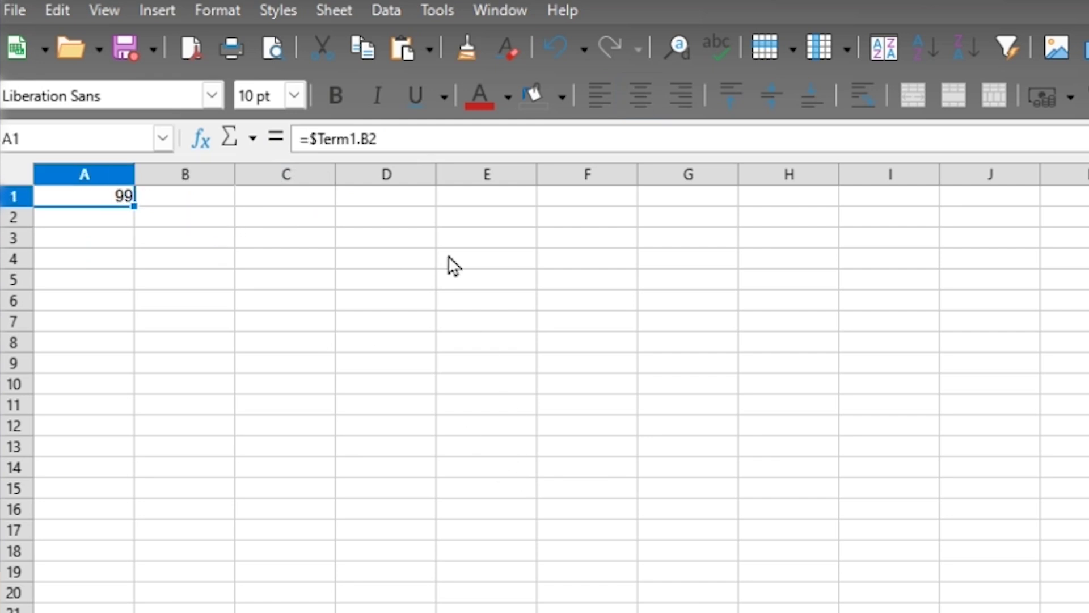
left_click_drag(406, 138, 299, 138)
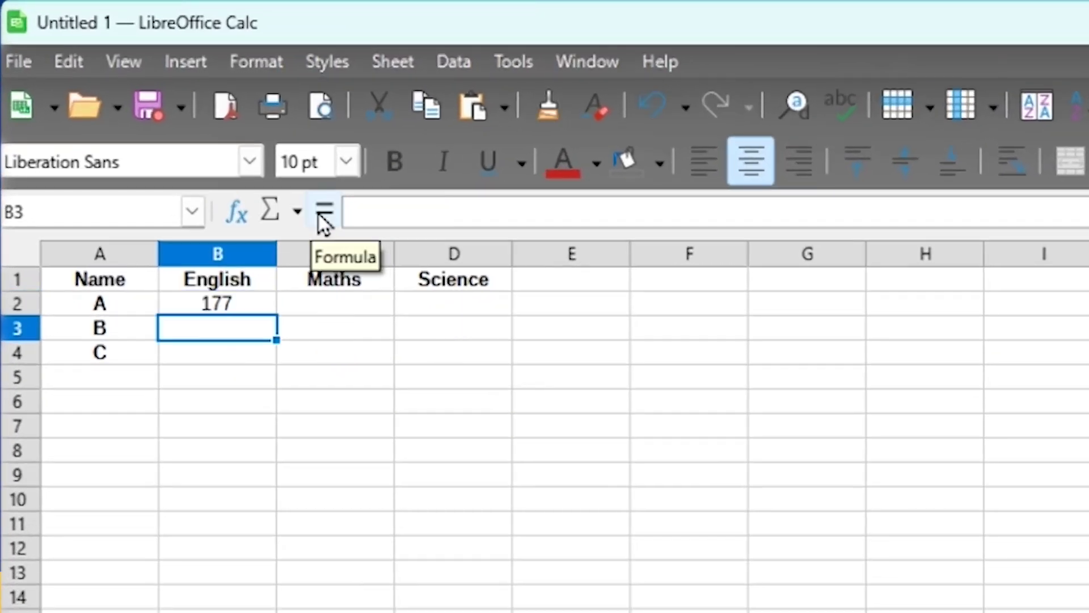
Total the two terms' English marks for row 3 in cell B3 of the Result sheet with =SUM($Term1.B3,$Term2.B3).
left_click(273, 214)
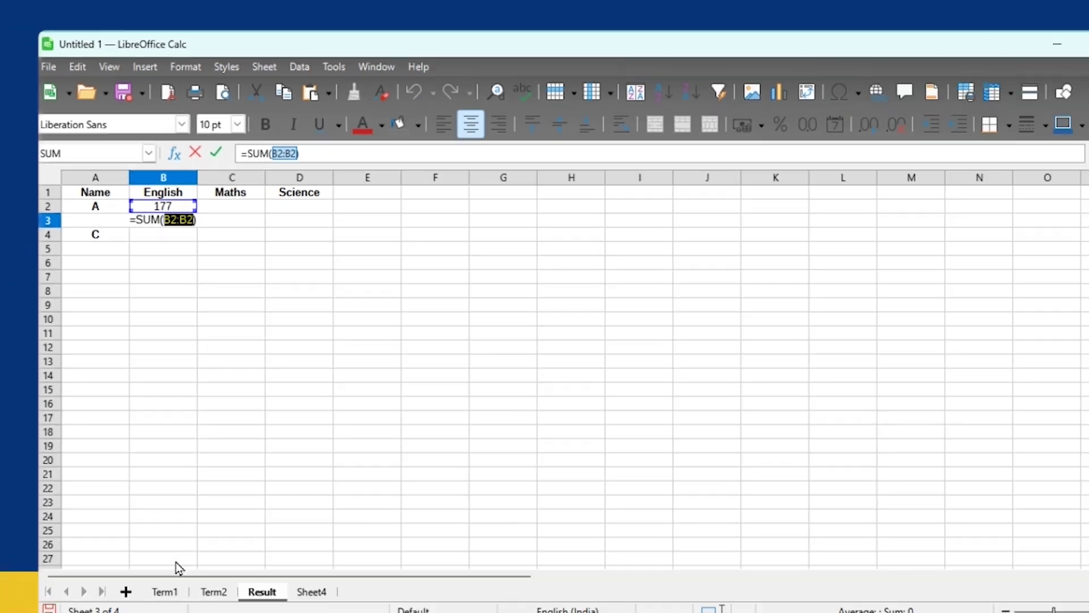
left_click(157, 544)
left_click(169, 208)
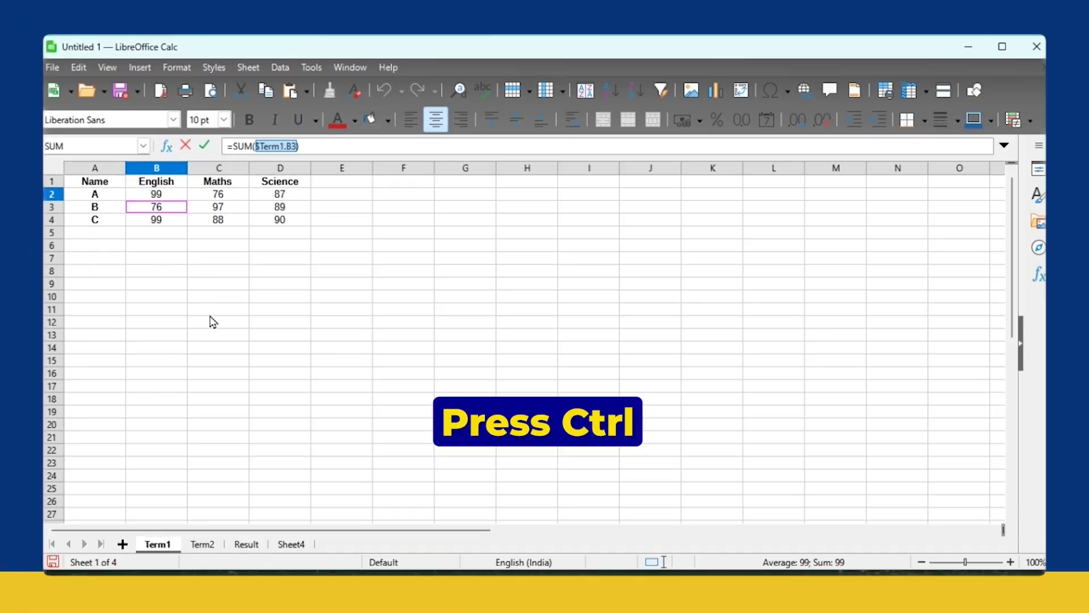
left_click(204, 544)
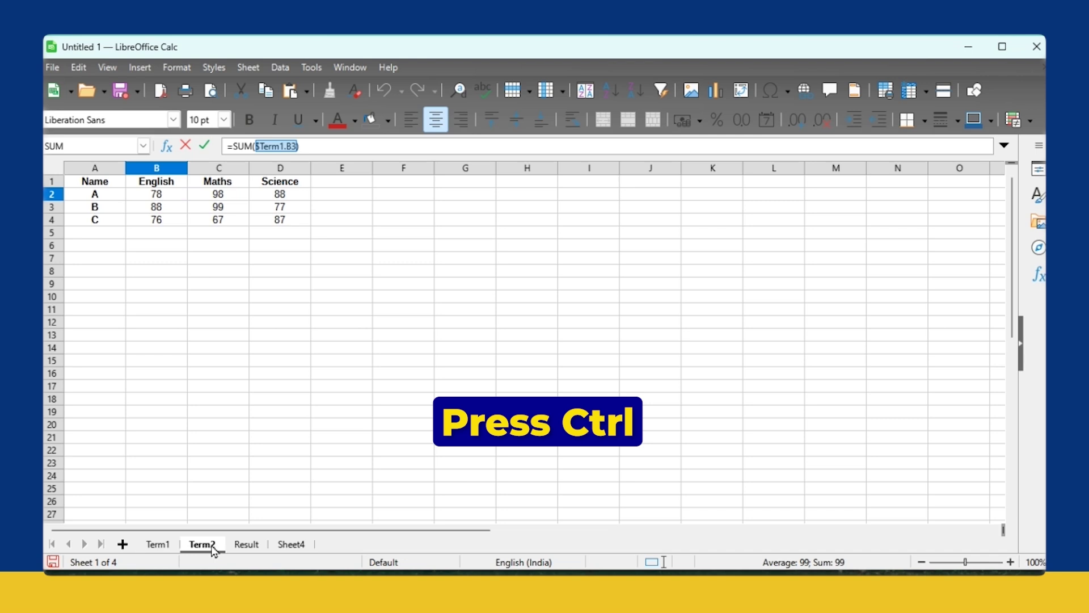
left_click(173, 212, "ctrl")
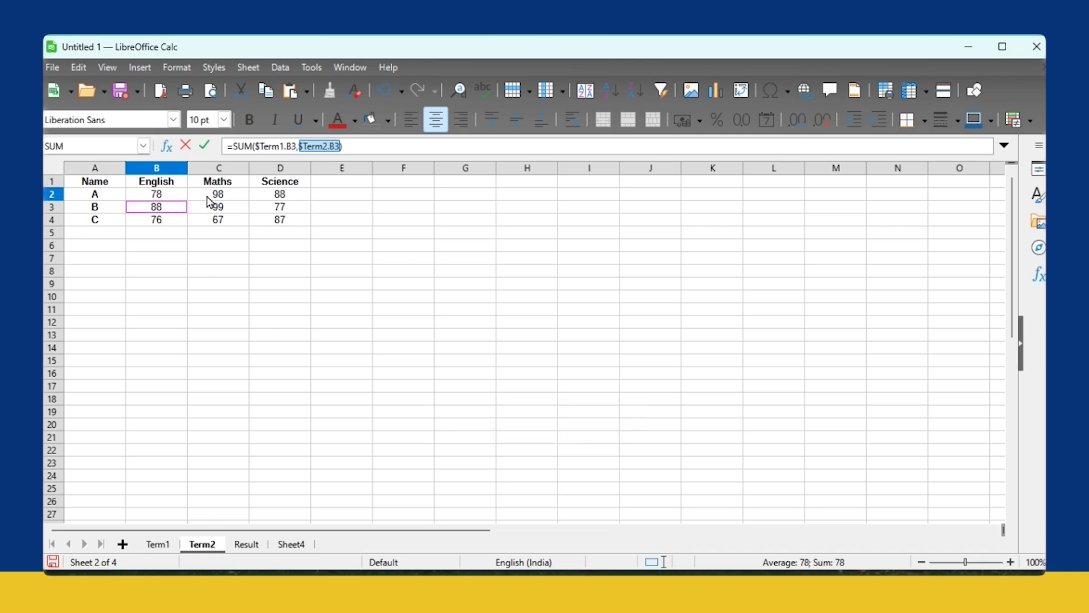
left_click(258, 548)
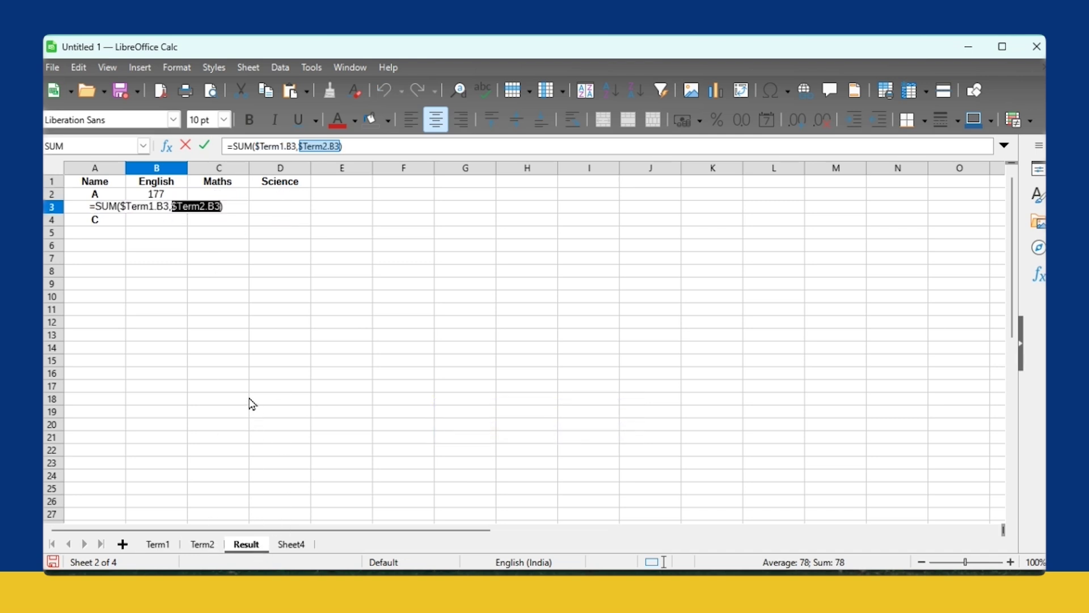
key("Return")
left_click(173, 212)
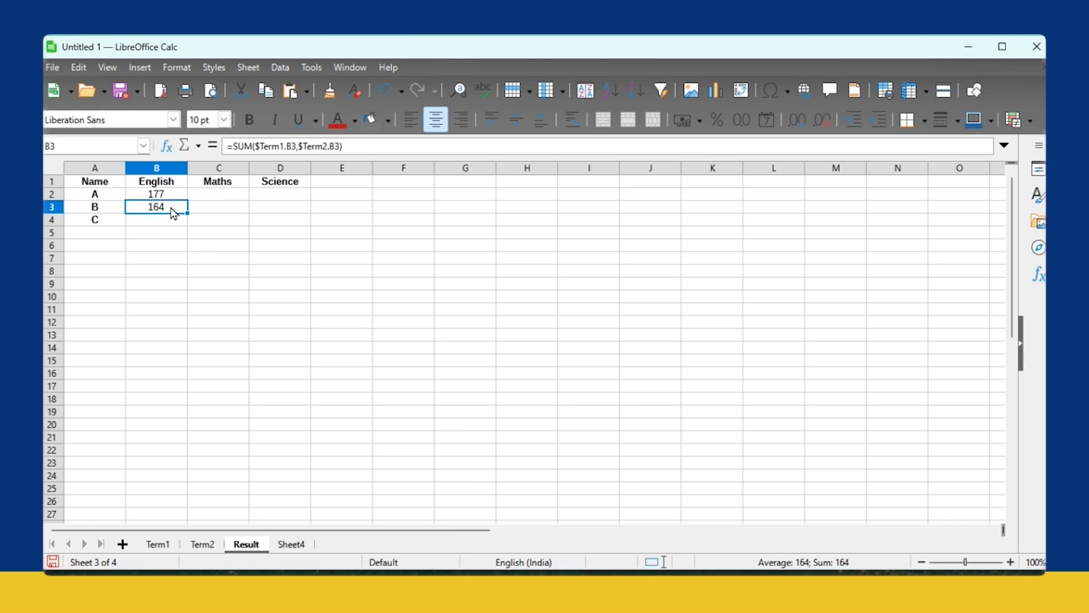